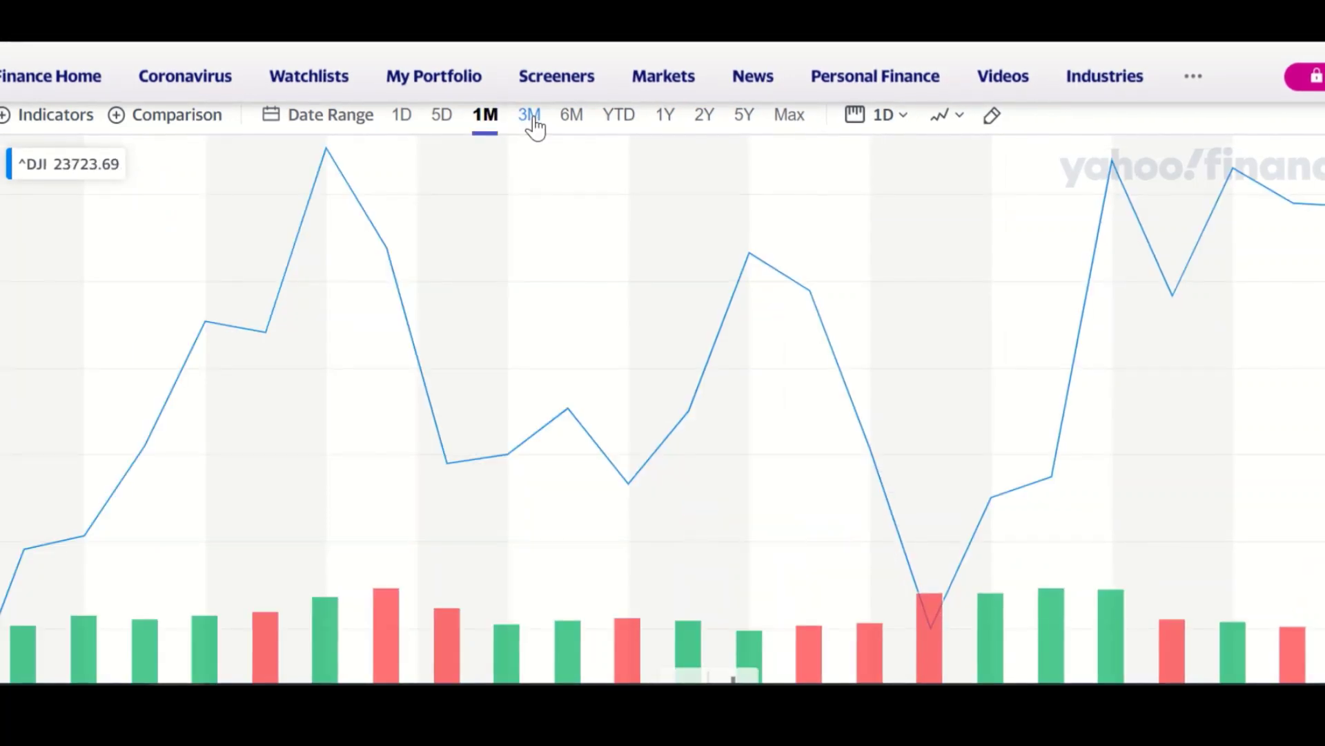
View the Dow Jones index chart over the three-month and six-month ranges.
left_click(529, 117)
left_click(577, 128)
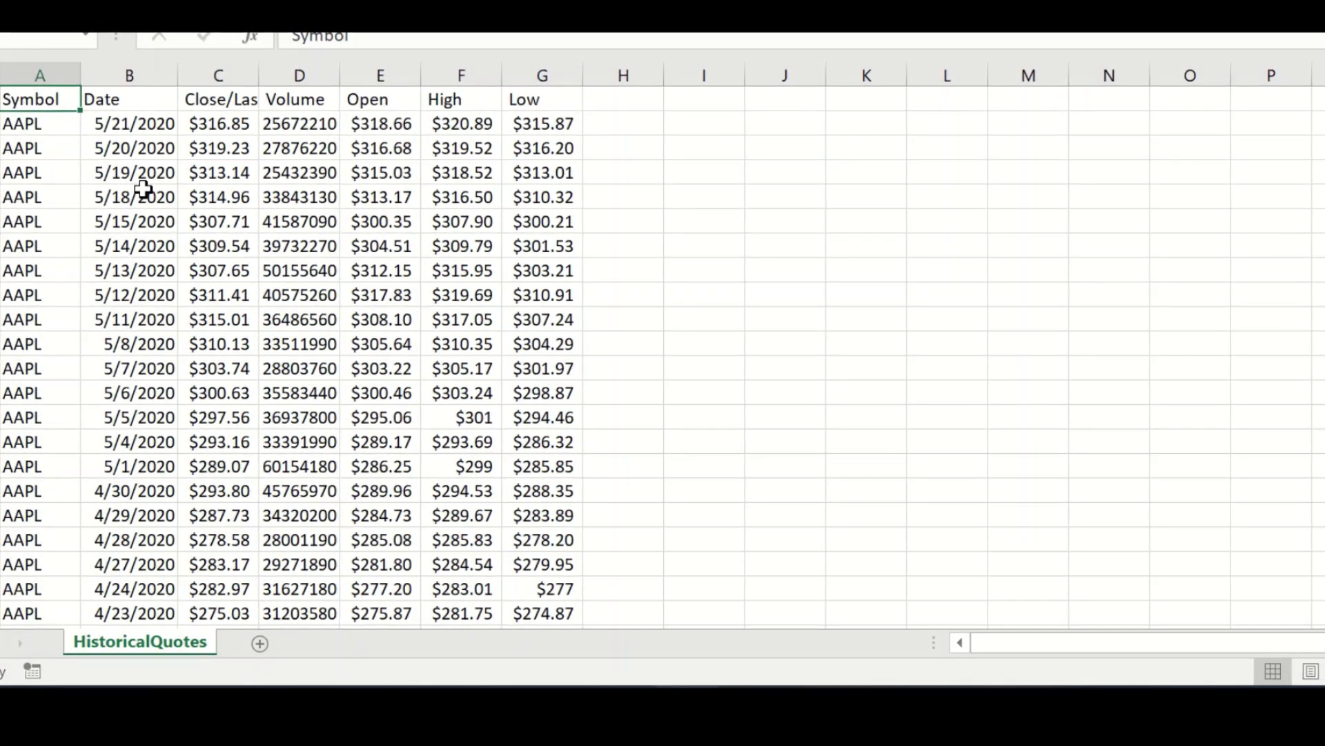
In the Excel workbook 2HistoricalQuotes.xlsx, examine the extent of the Symbol data and the Close/Last column.
left_click(33, 127)
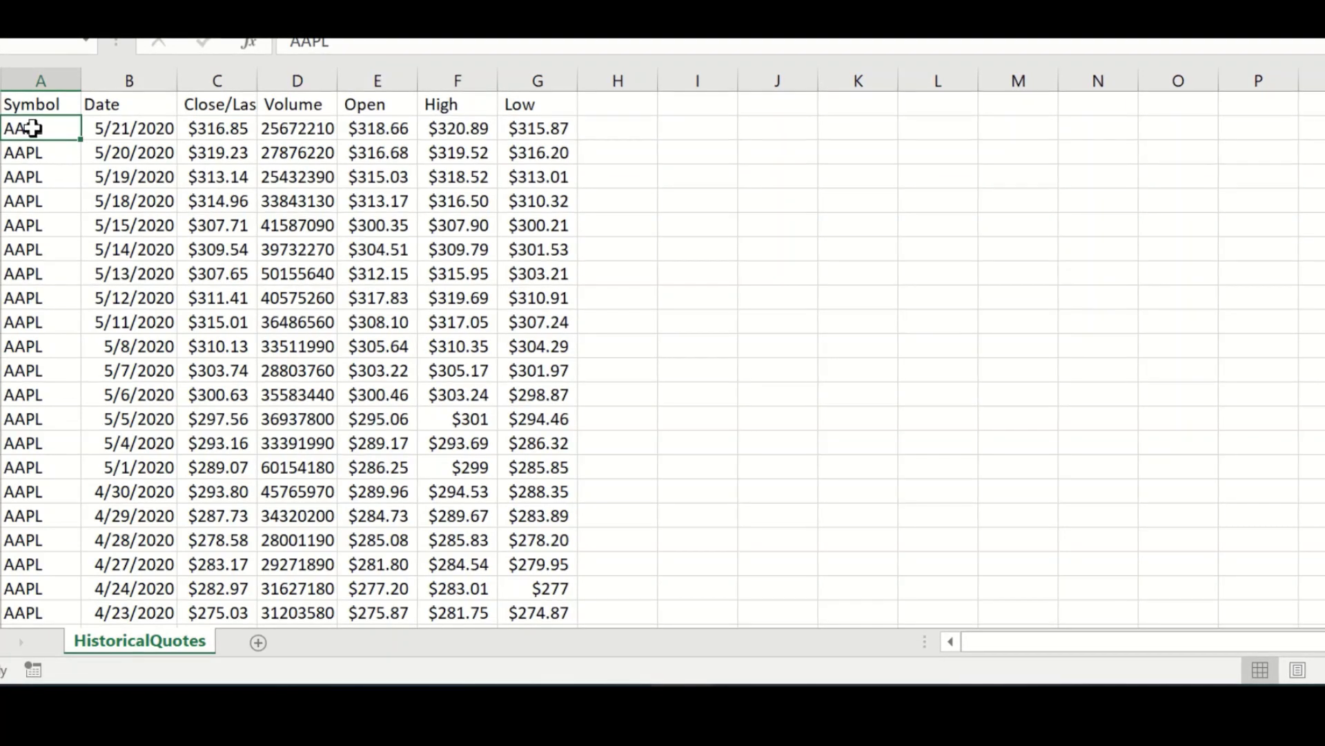
key("ctrl+shift+Down")
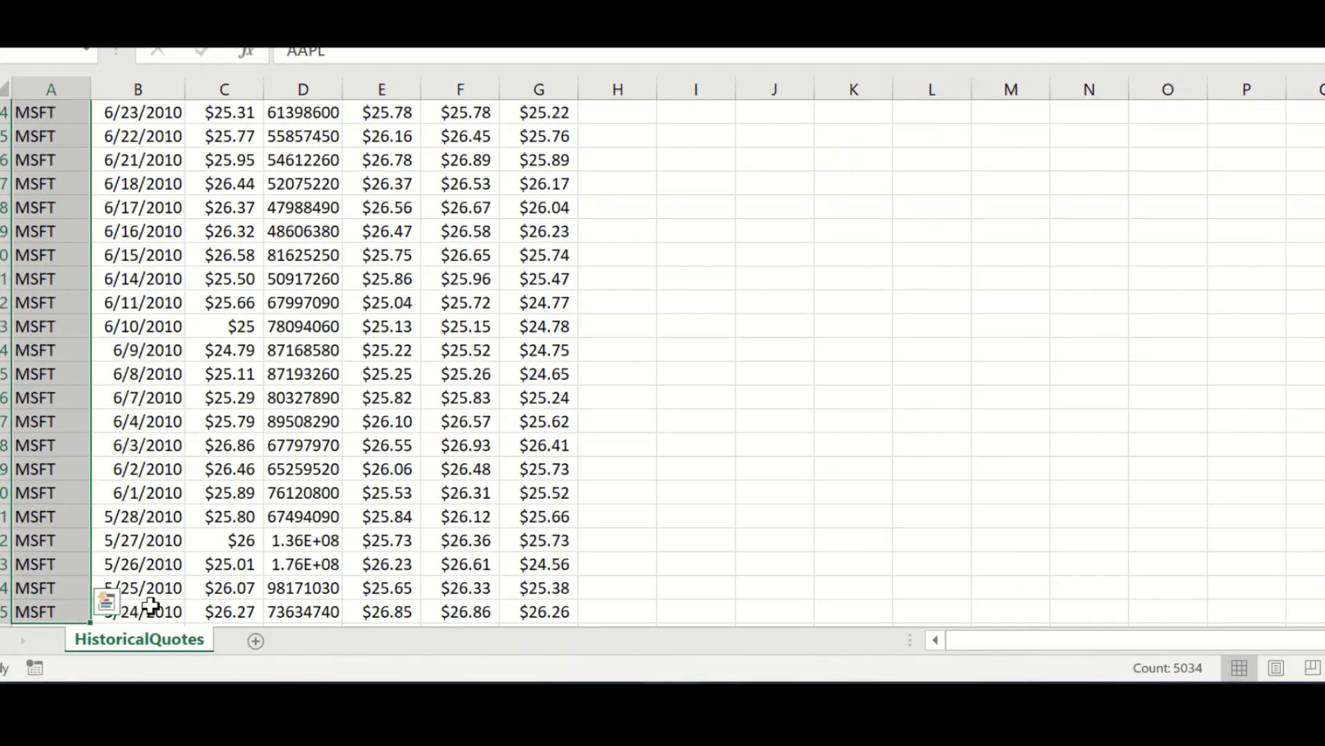
key("ctrl+shift+Up")
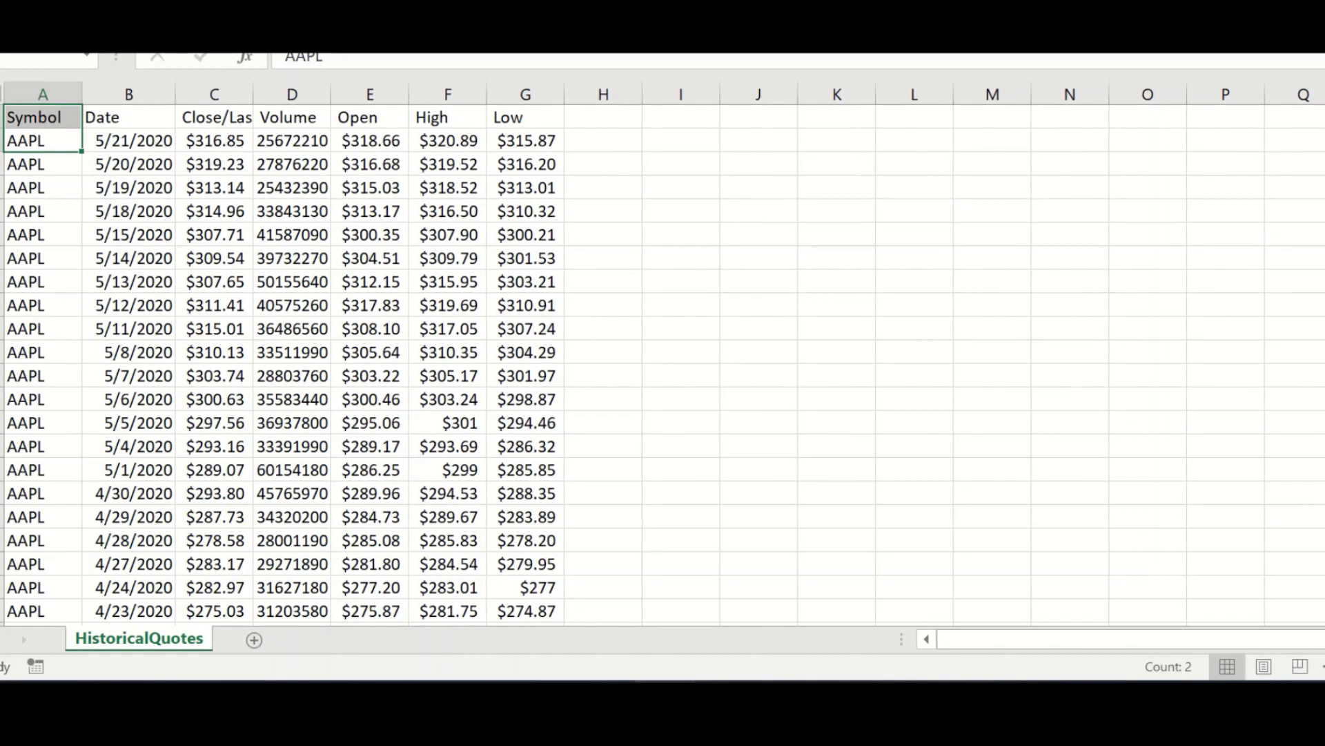
left_click(214, 234)
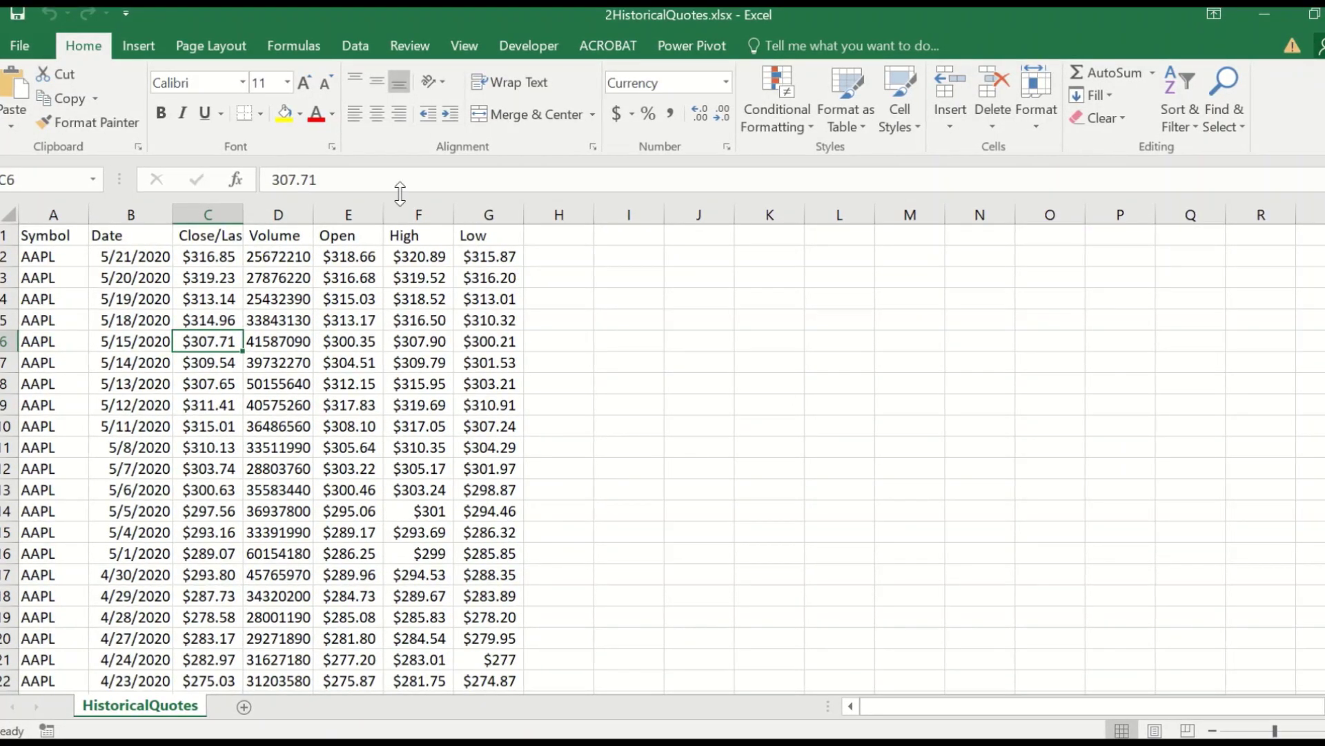
left_click(210, 212)
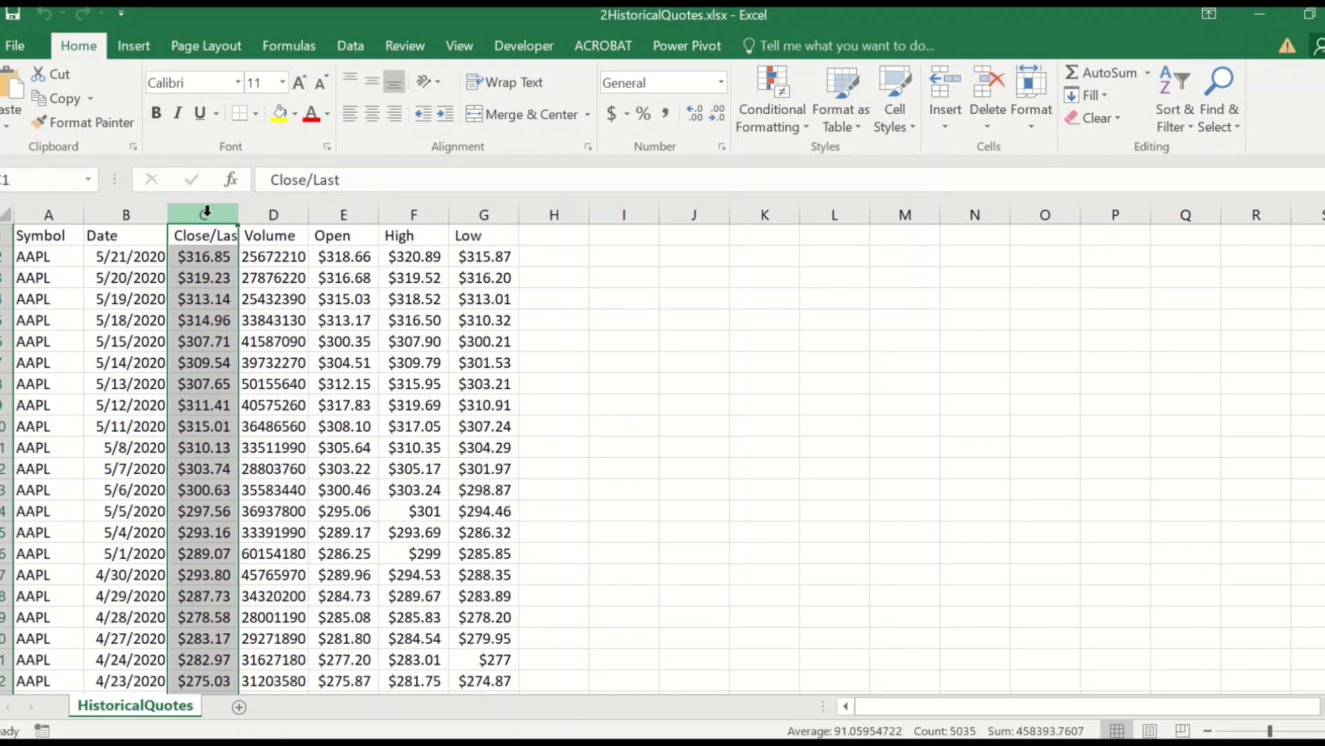
left_click(54, 260)
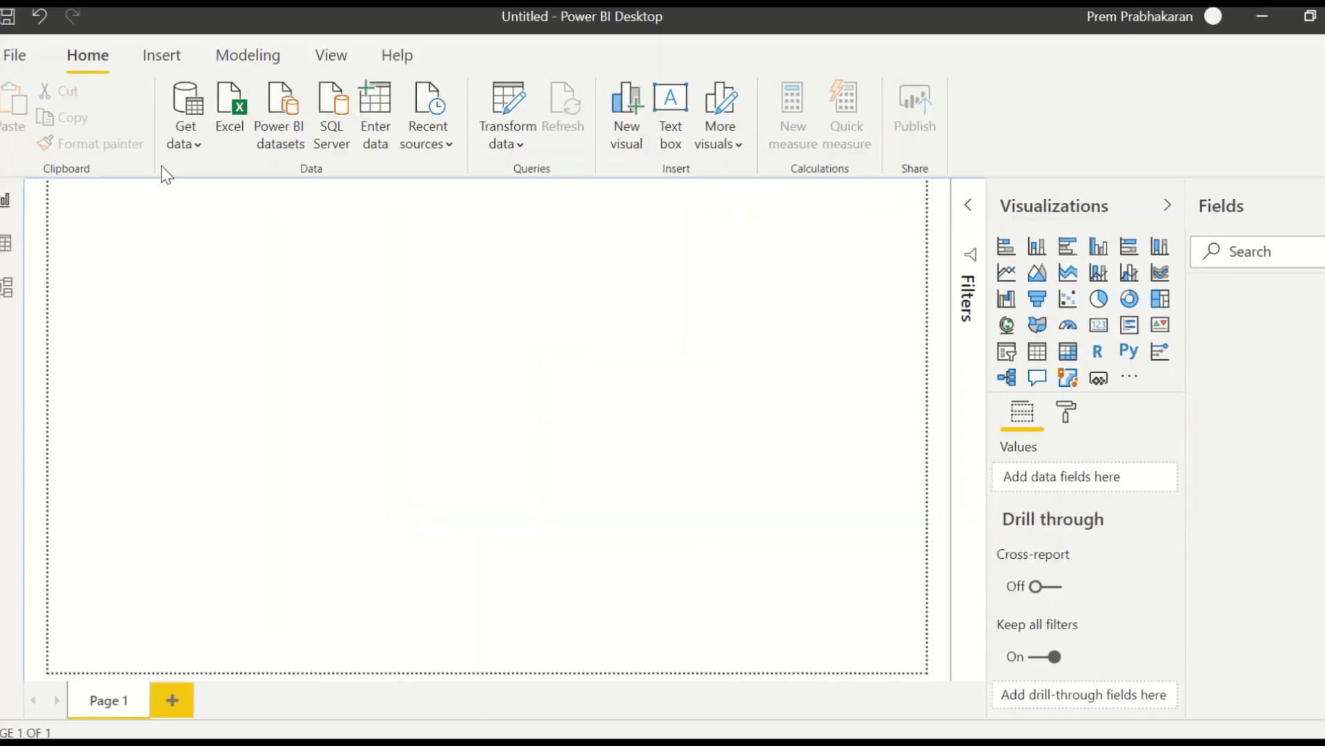
In Power BI Desktop, import the HistoricalQuotes sheet from 2HistoricalQuotes.xlsx in Downloads and open it for transforming.
left_click(188, 142)
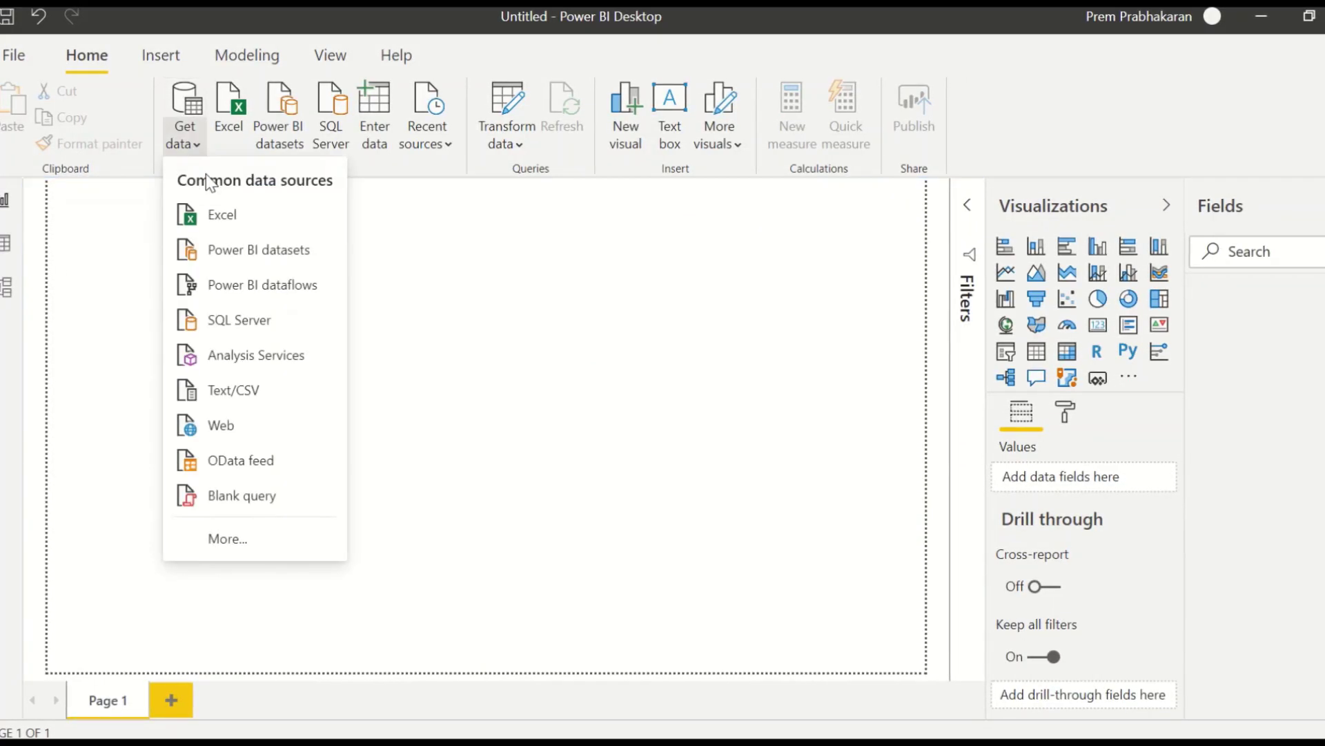
left_click(221, 210)
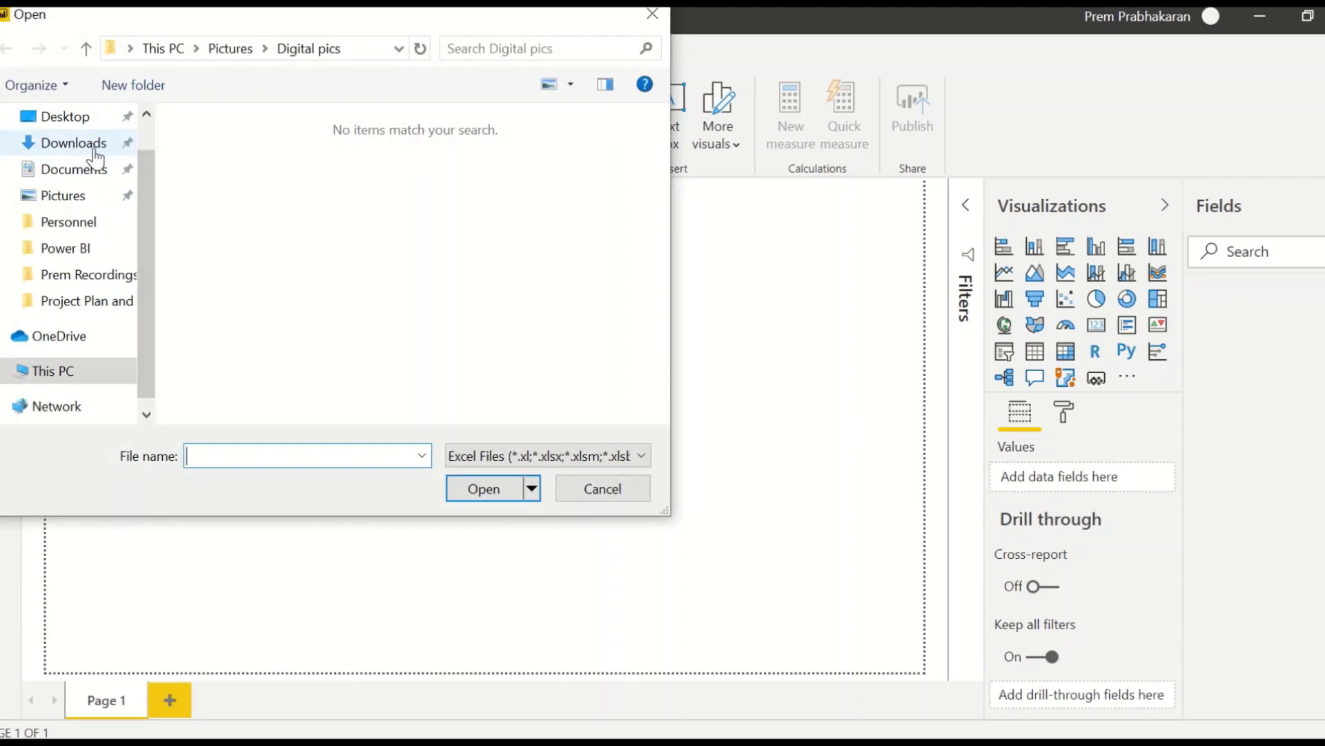
left_click(96, 151)
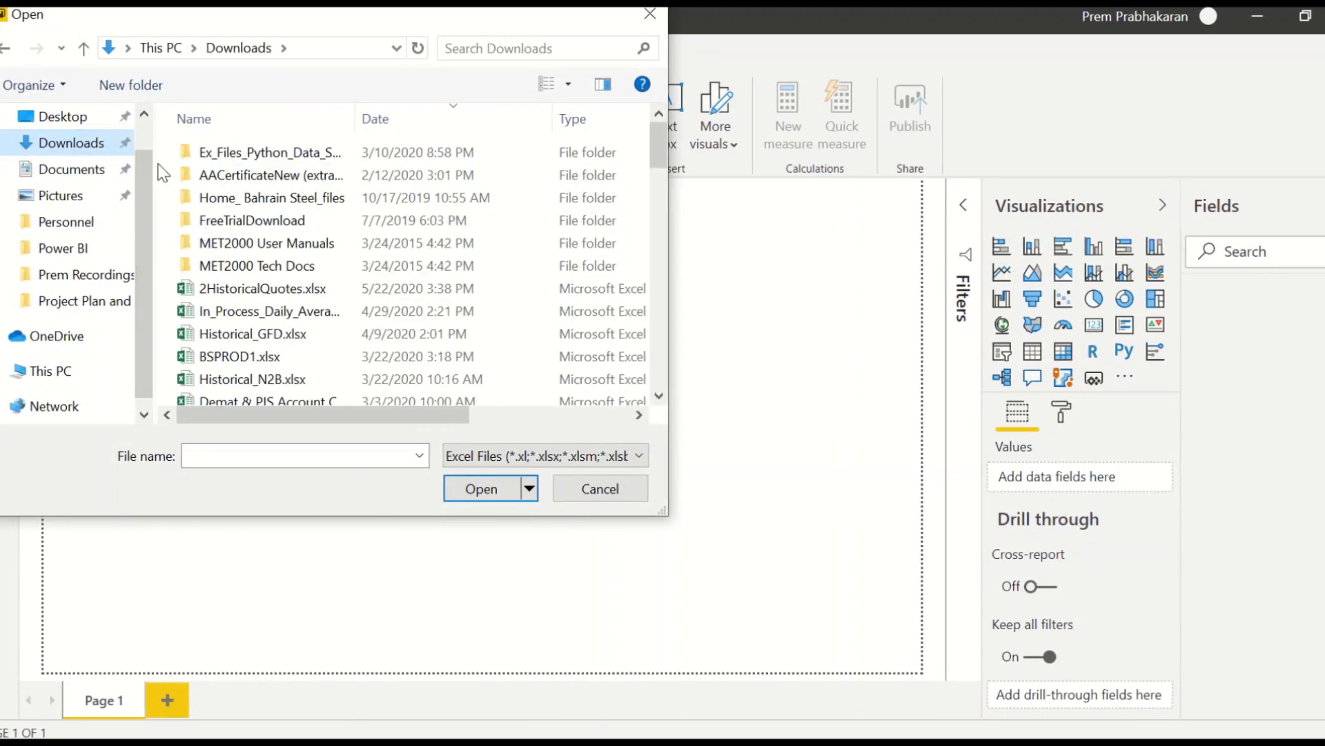
double_click(236, 289)
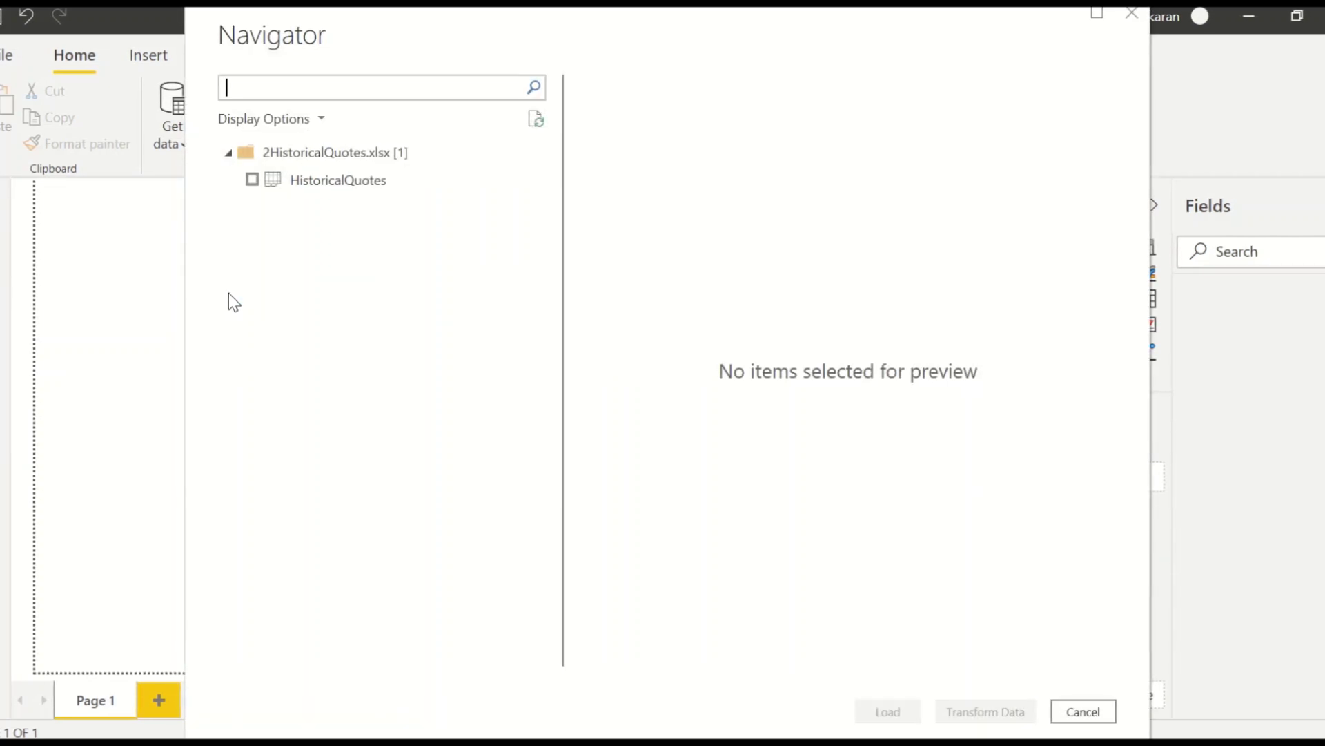
left_click(252, 181)
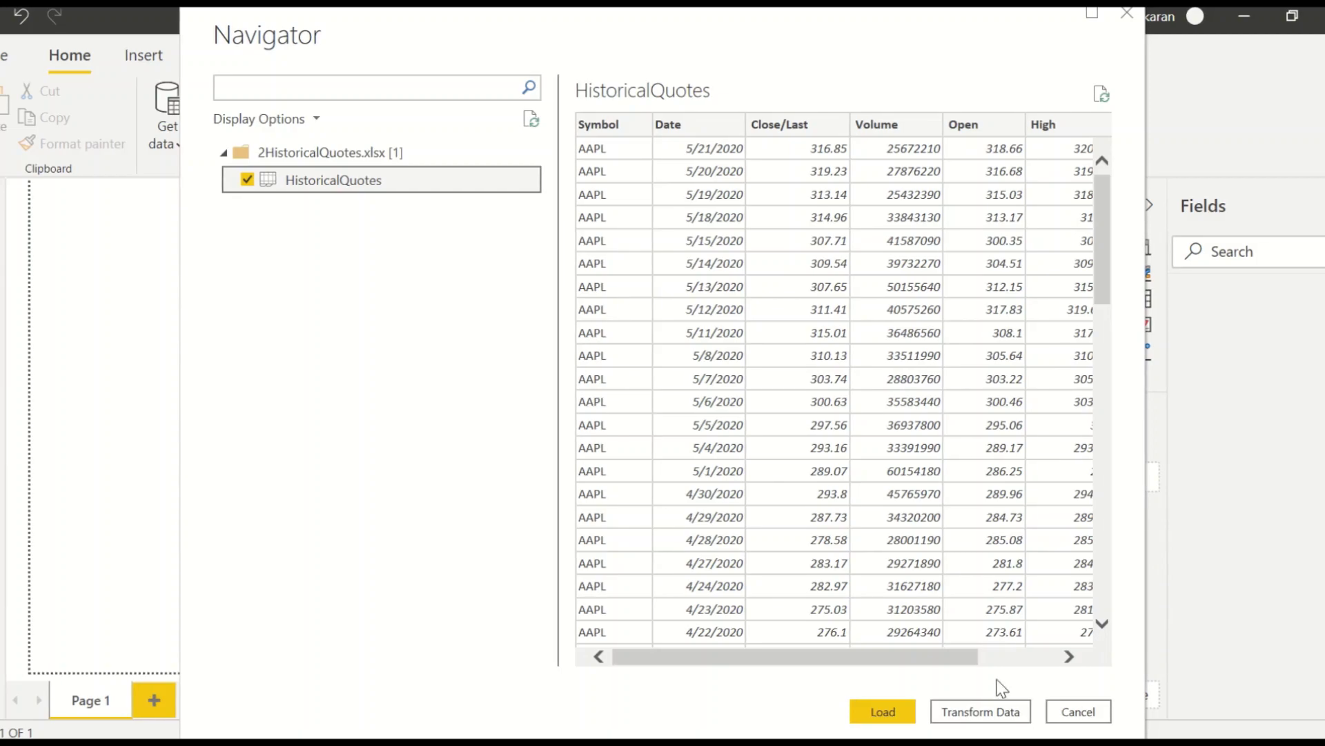
left_click(978, 712)
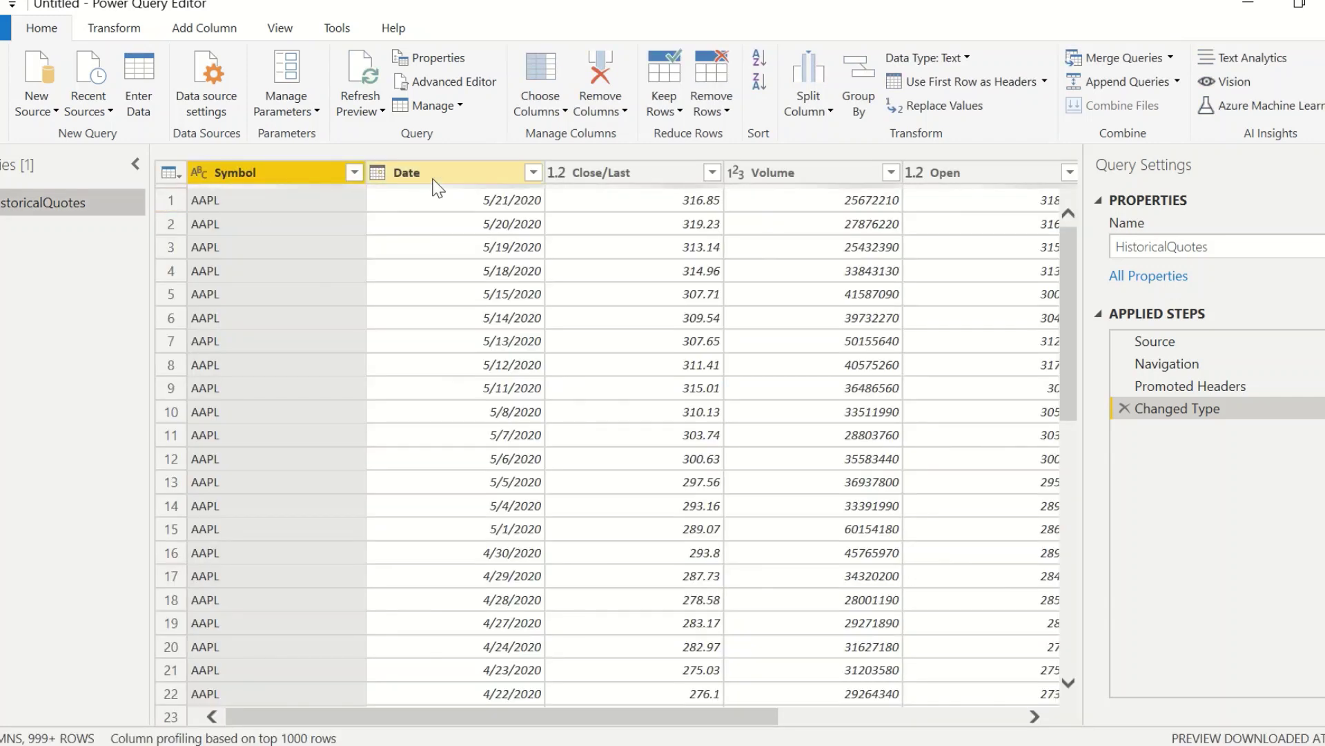
Check the Date column's transform options and load the HistoricalQuotes query into the report.
left_click(435, 177)
left_click(117, 31)
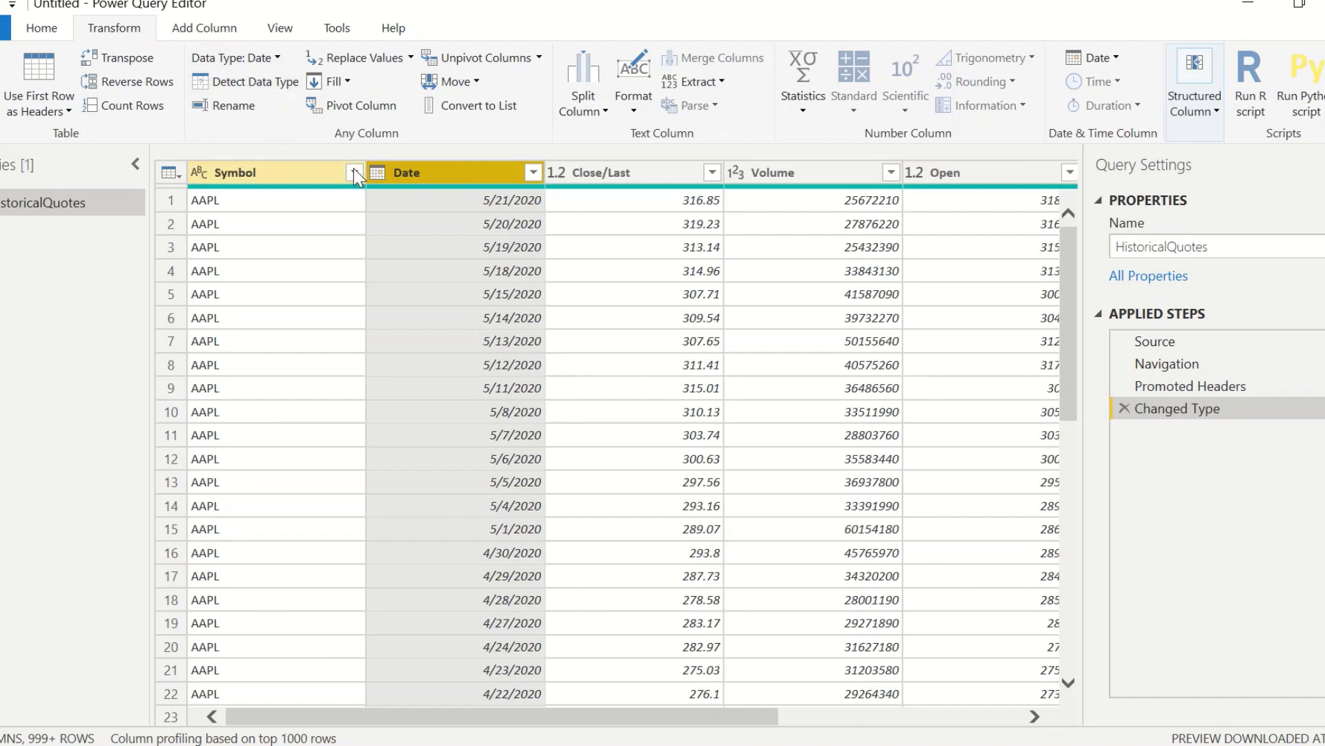
left_click(44, 30)
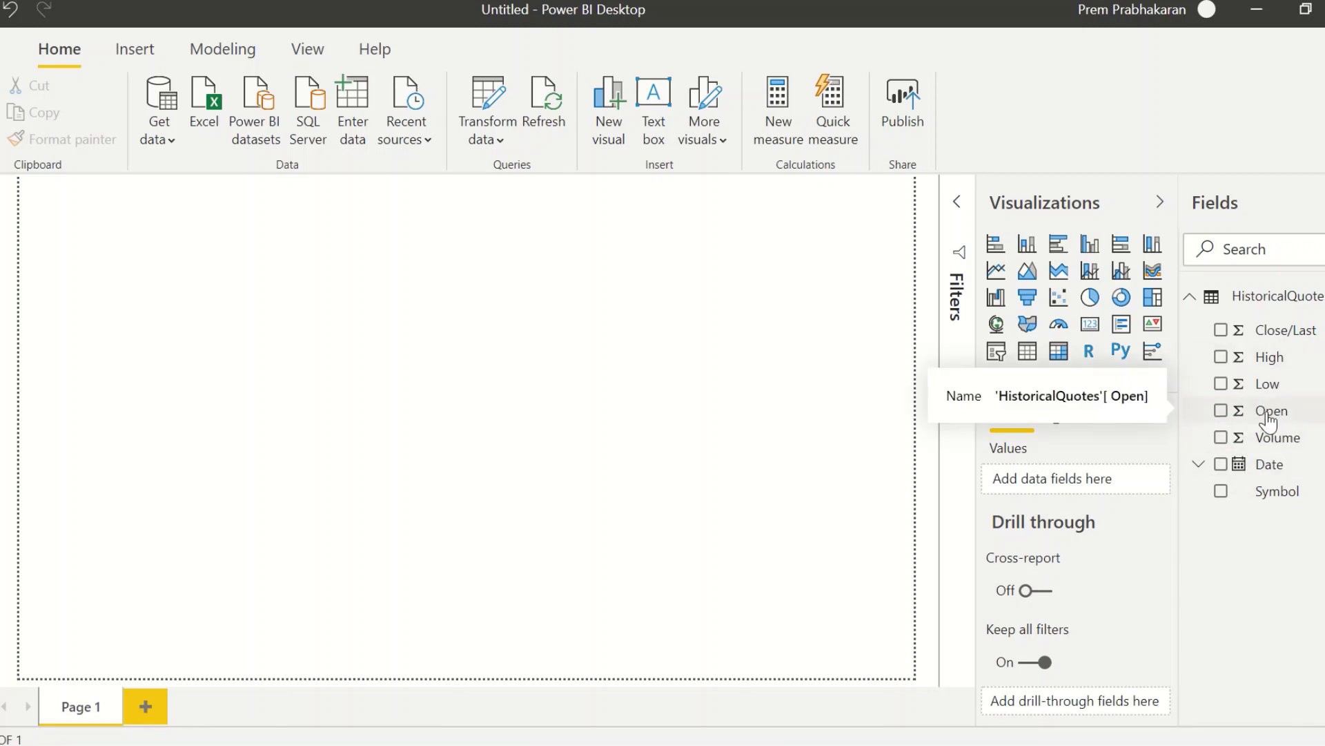
Add a line chart to the report page and enlarge it to fill about three quarters of the width and the full height.
left_click(997, 272)
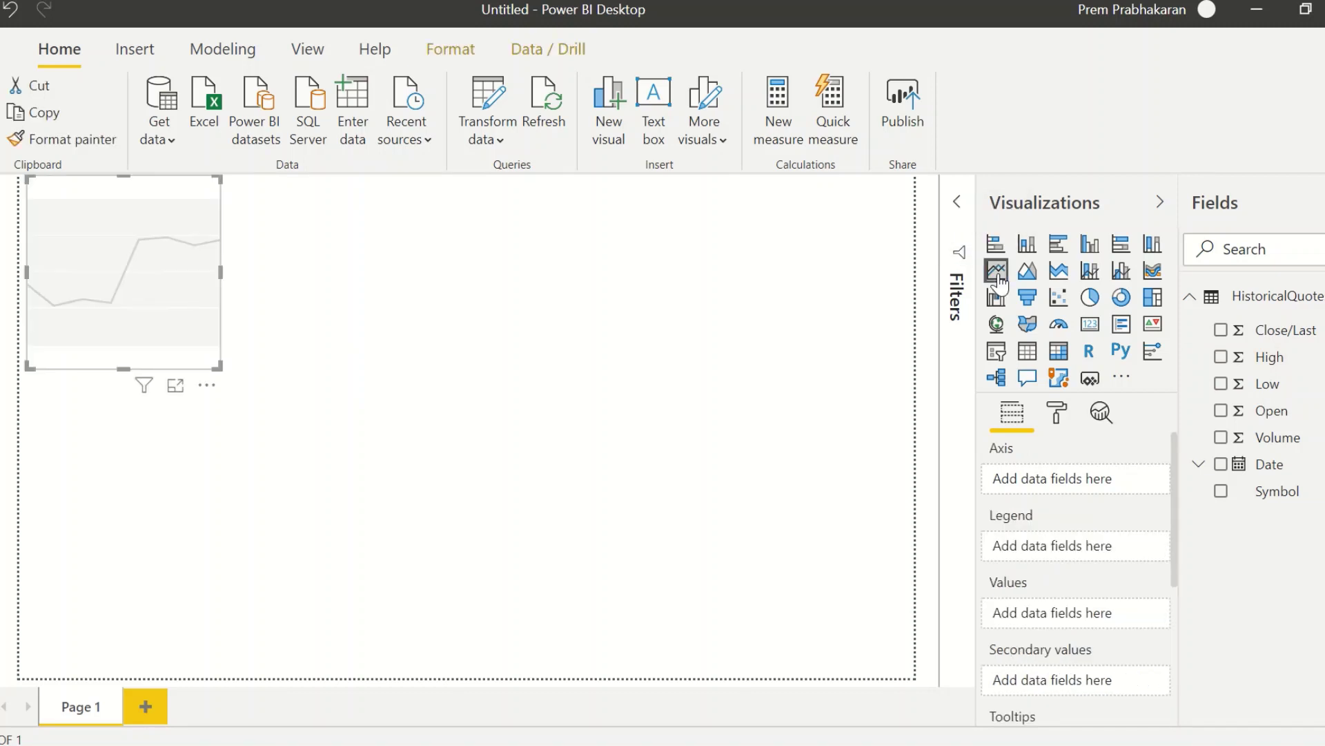
left_click_drag(218, 367, 678, 670)
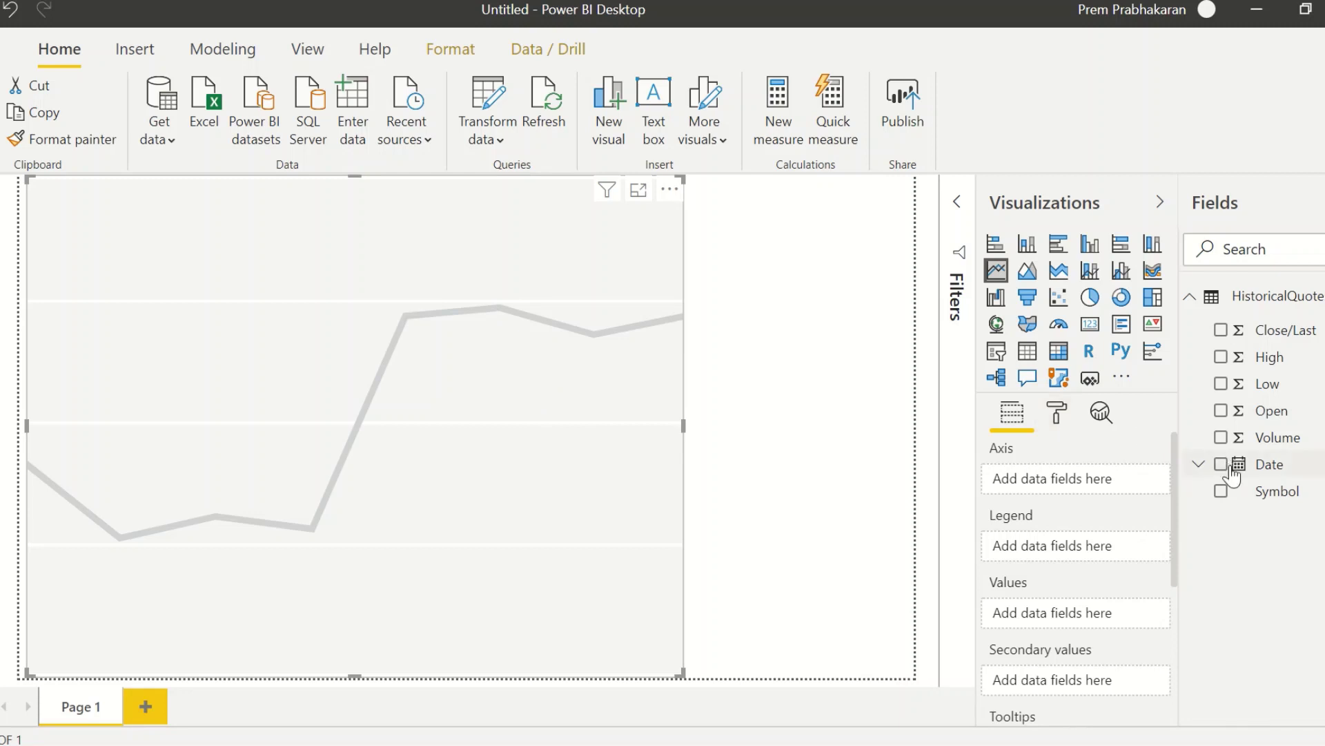
Add a Symbol slicer in the empty area beside the line chart and shorten it to a small box.
left_click_drag(1274, 490, 856, 360)
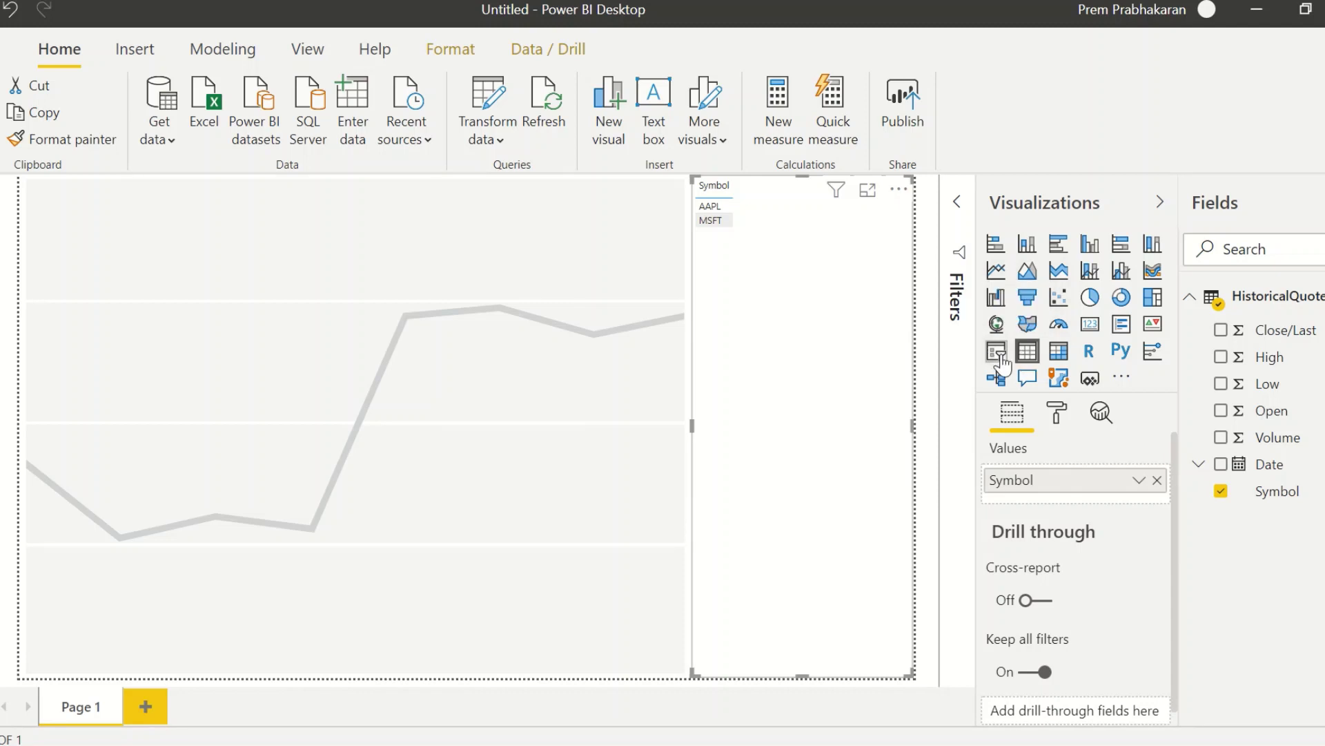
left_click(999, 358)
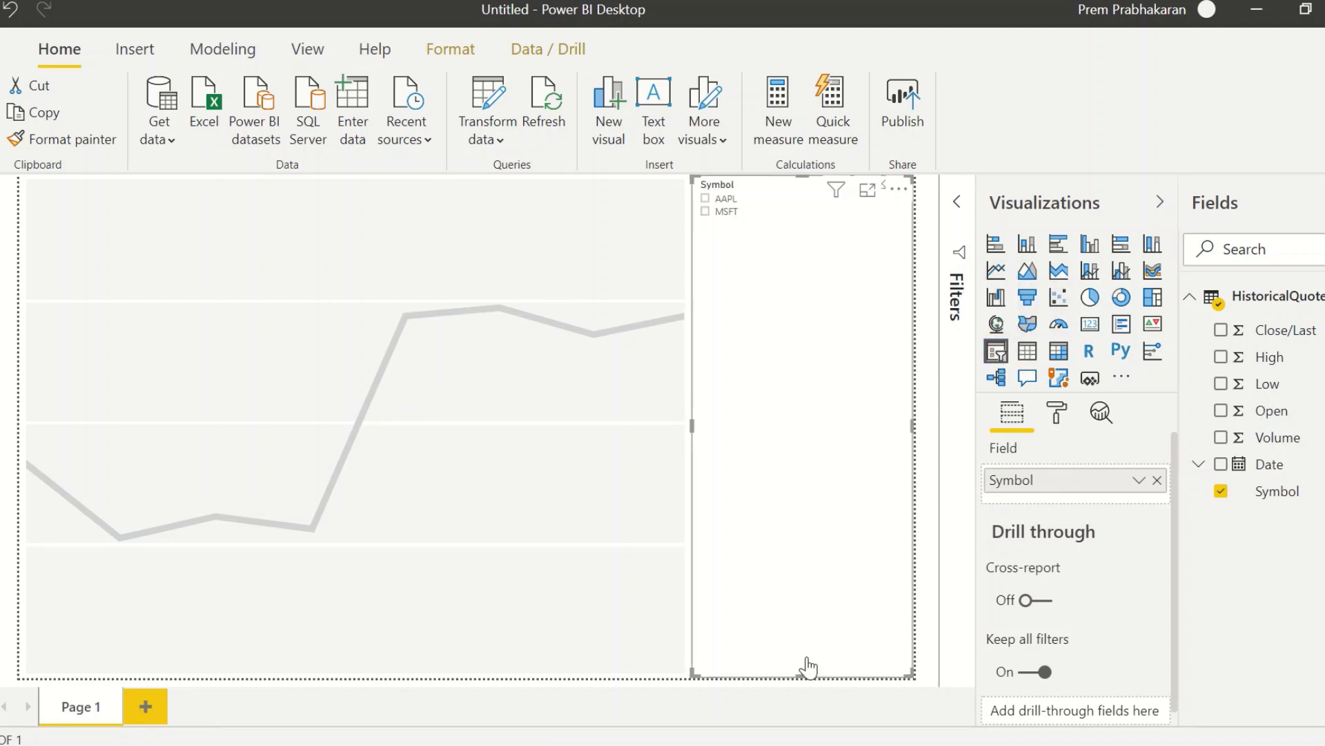
left_click_drag(804, 666, 789, 262)
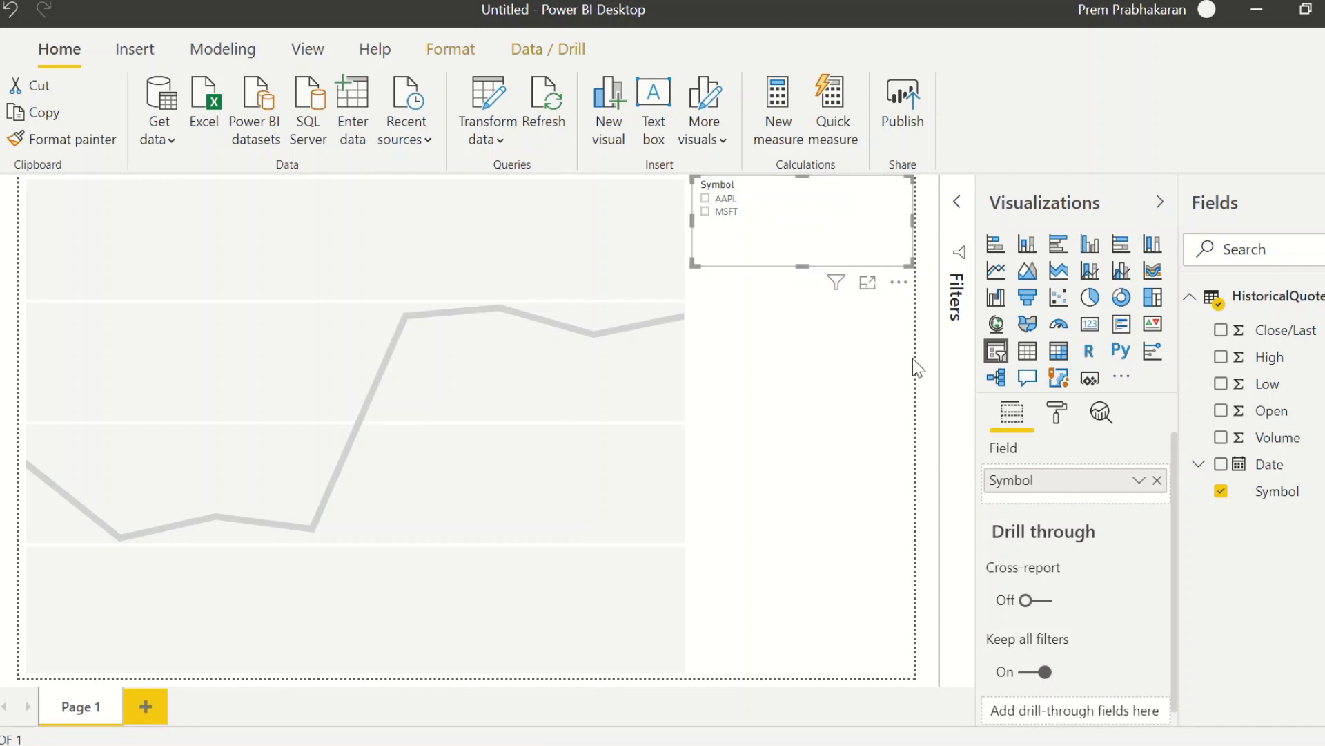
Turn on single select for the Symbol slicer and choose AAPL.
left_click(1057, 414)
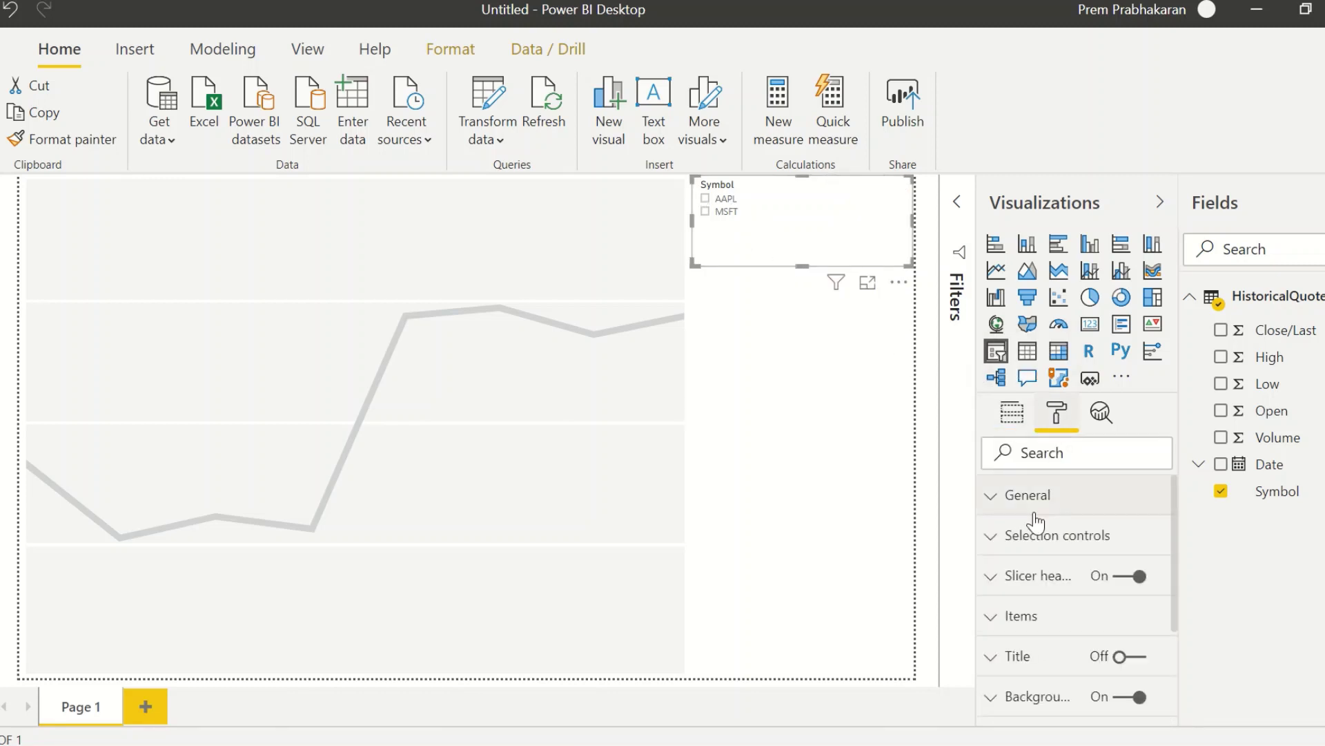
left_click(988, 545)
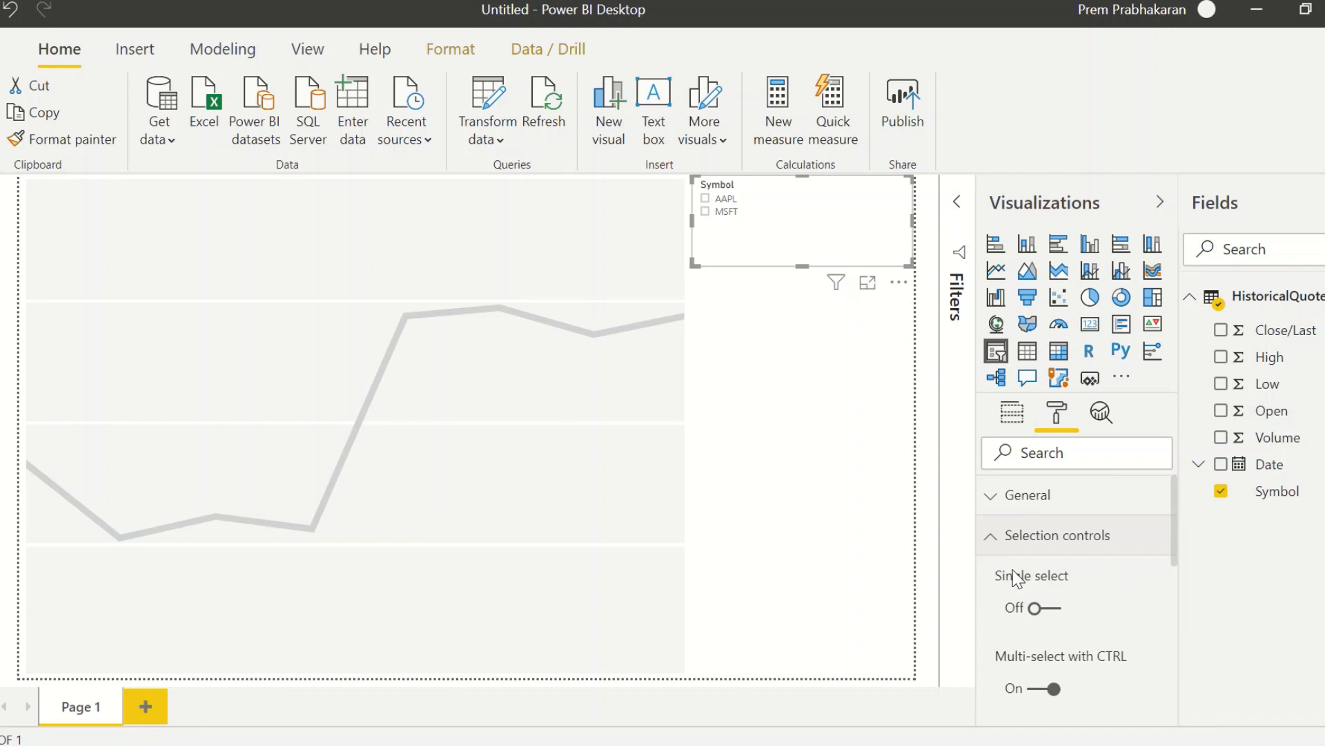
left_click(1052, 610)
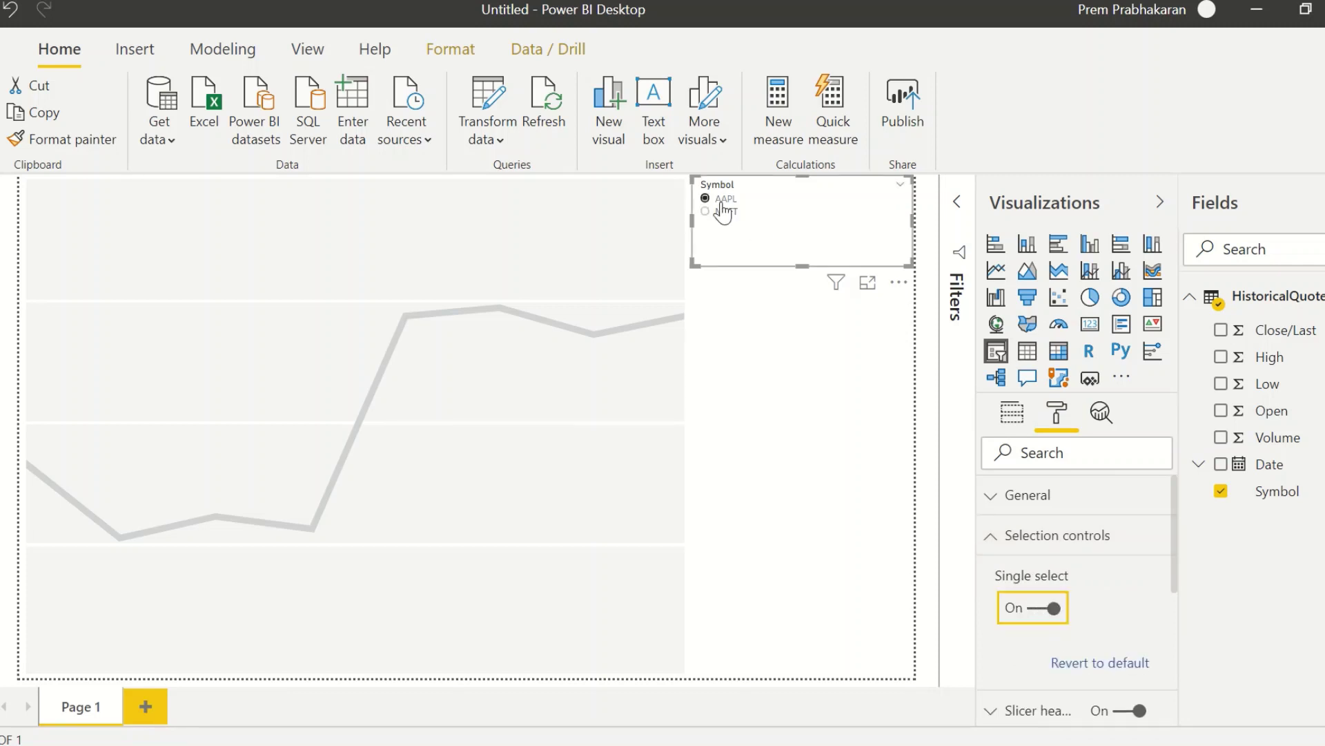
left_click(990, 538)
left_click(1013, 414)
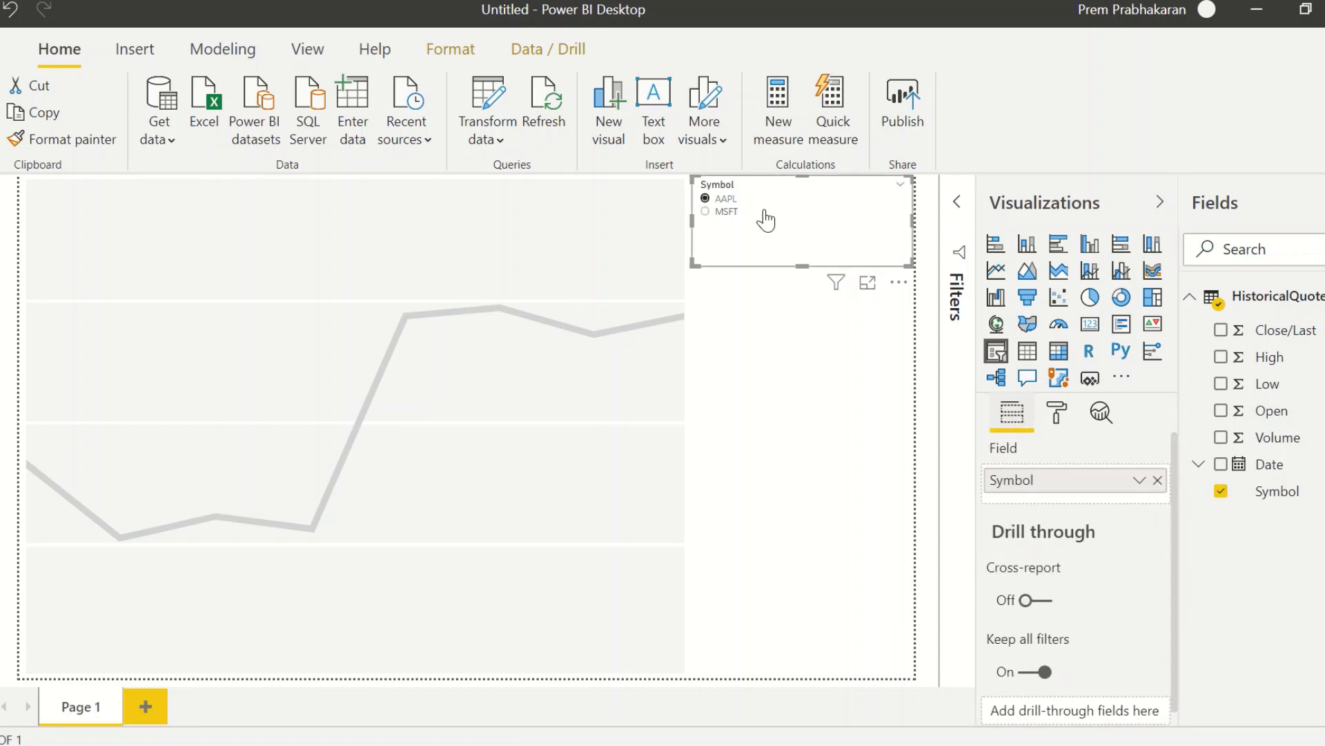
left_click(721, 199)
Plot Close/Last as the line chart's values against Date on the axis, using plain Date instead of the date hierarchy.
left_click(445, 333)
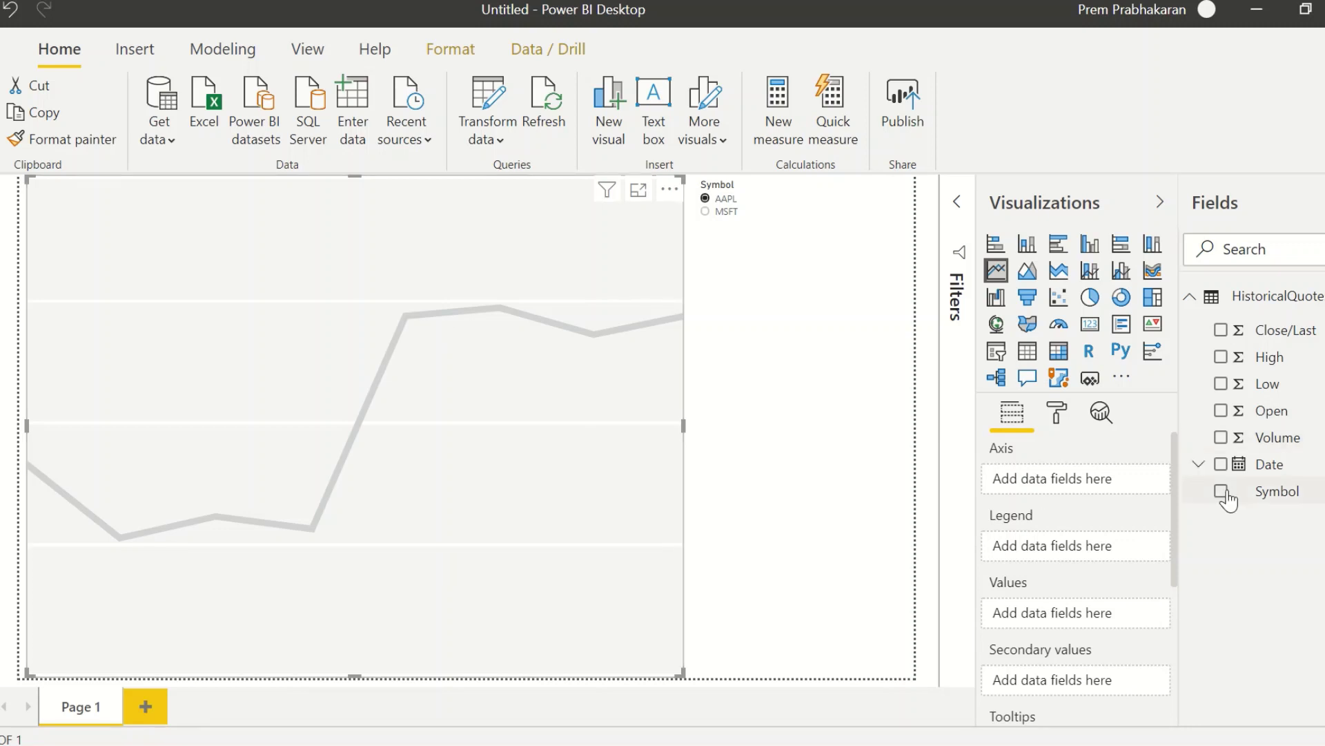
left_click_drag(1263, 473, 1090, 483)
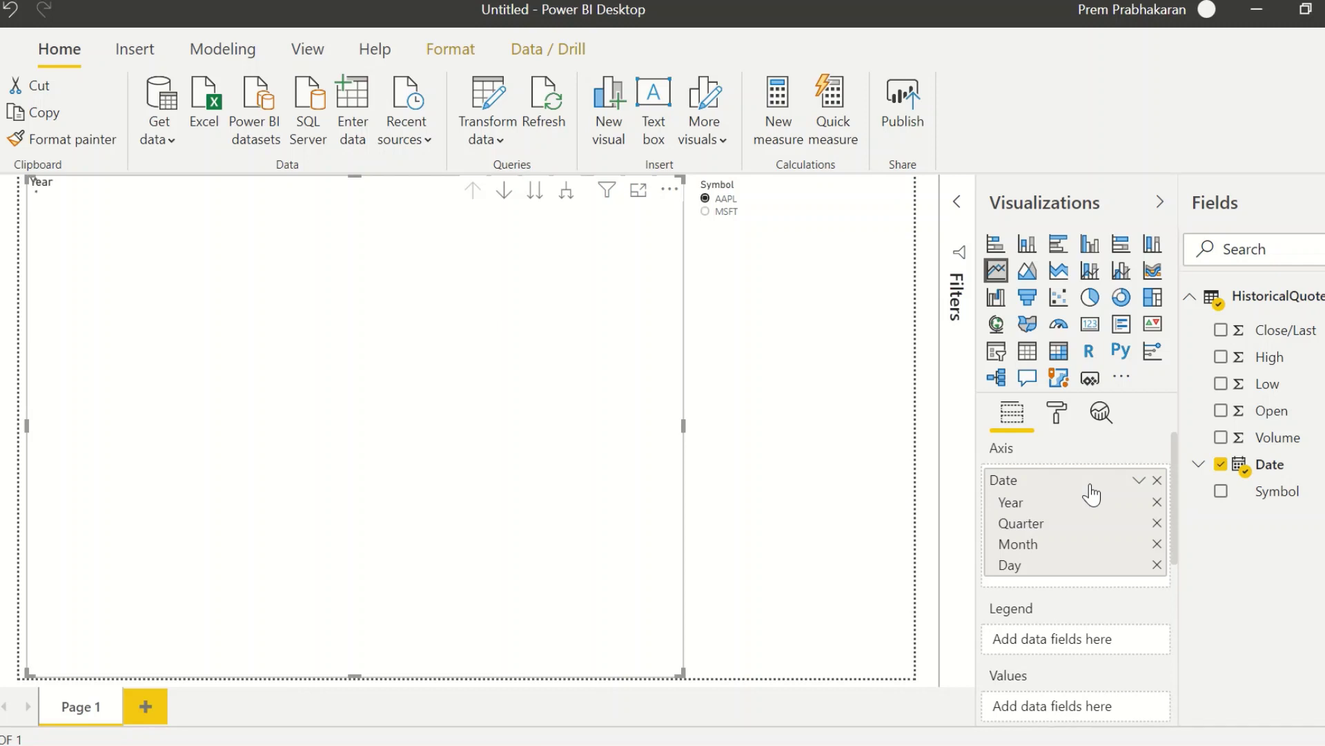
left_click(1138, 480)
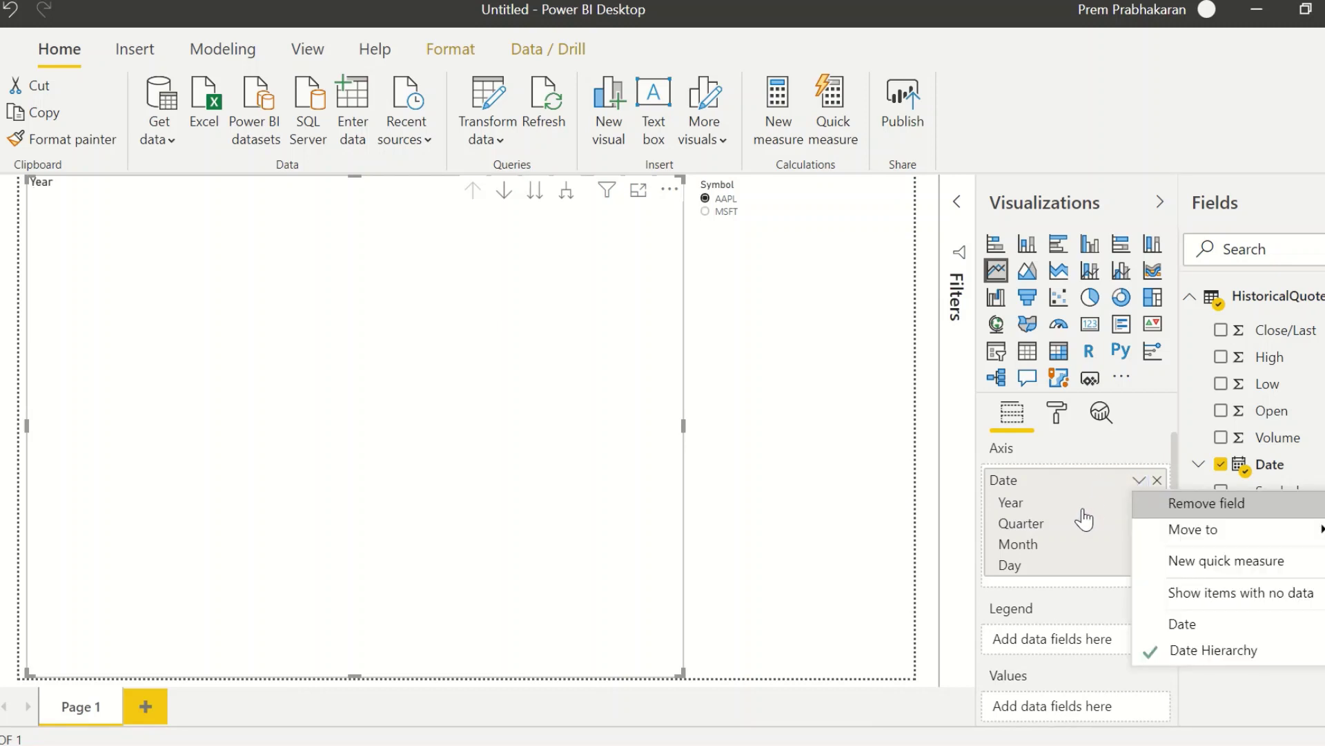
left_click(1186, 624)
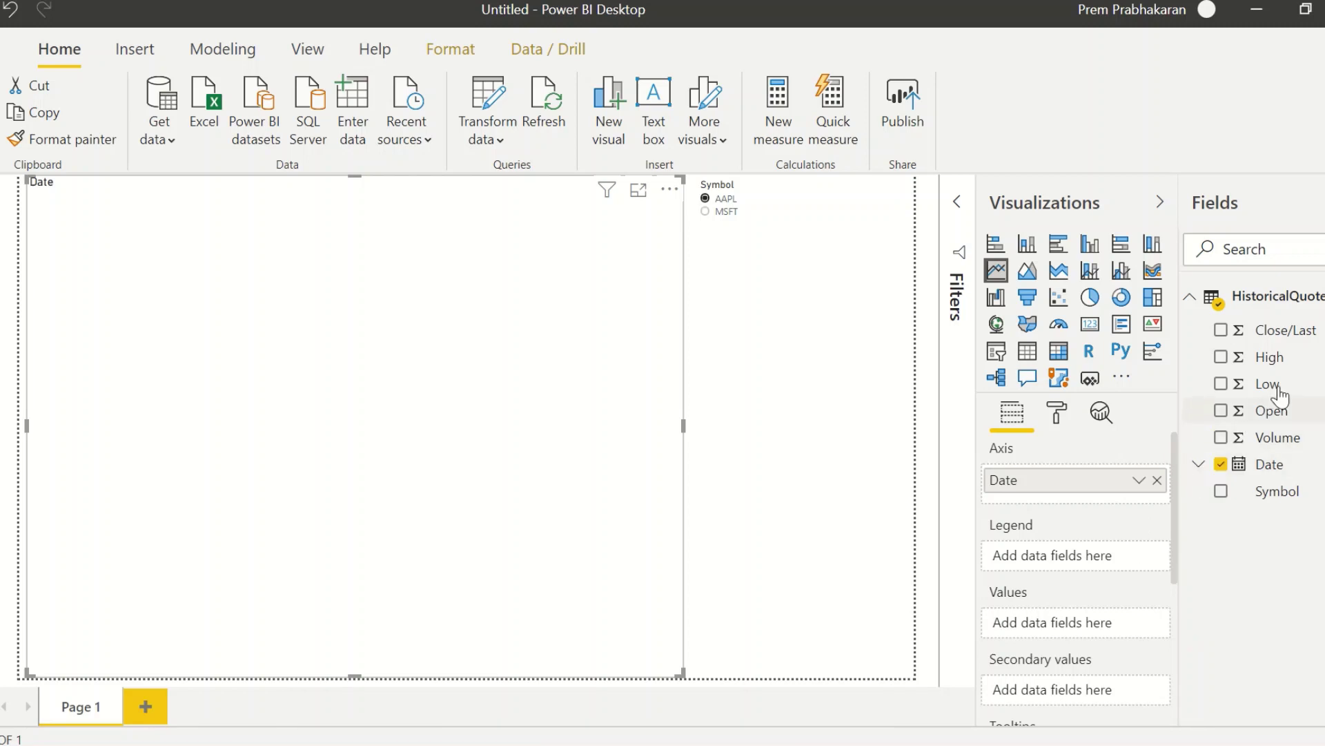
left_click_drag(1289, 331, 1137, 498)
left_click_drag(1077, 606, 1079, 626)
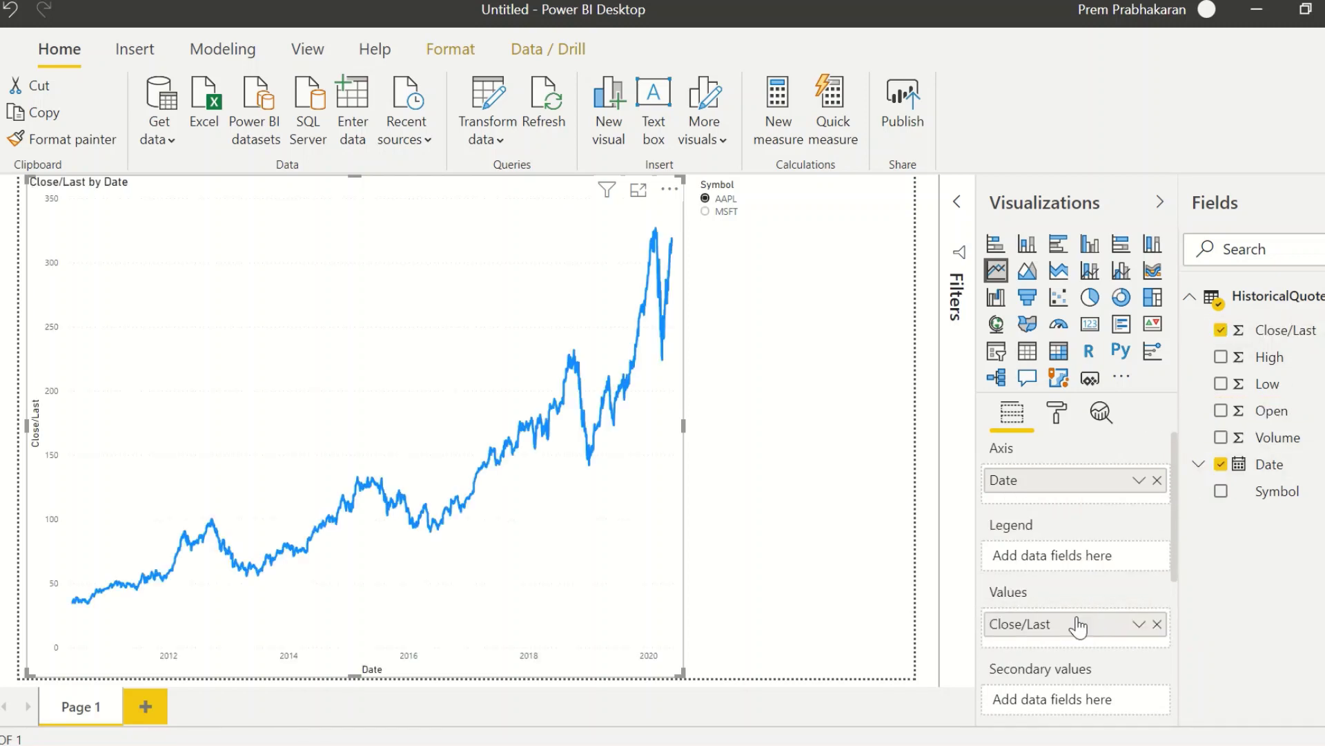
Test the Symbol slicer by switching the chart to MSFT and back to AAPL.
left_click(728, 221)
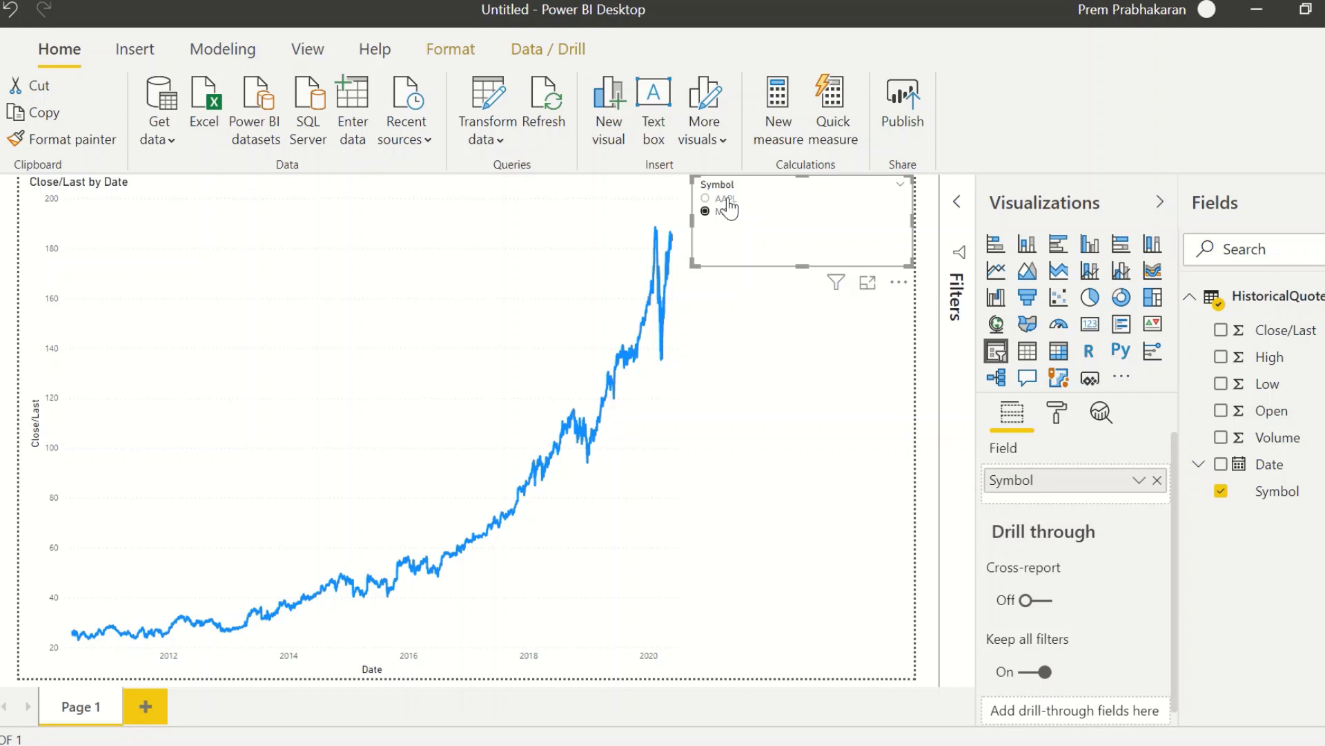
left_click(728, 207)
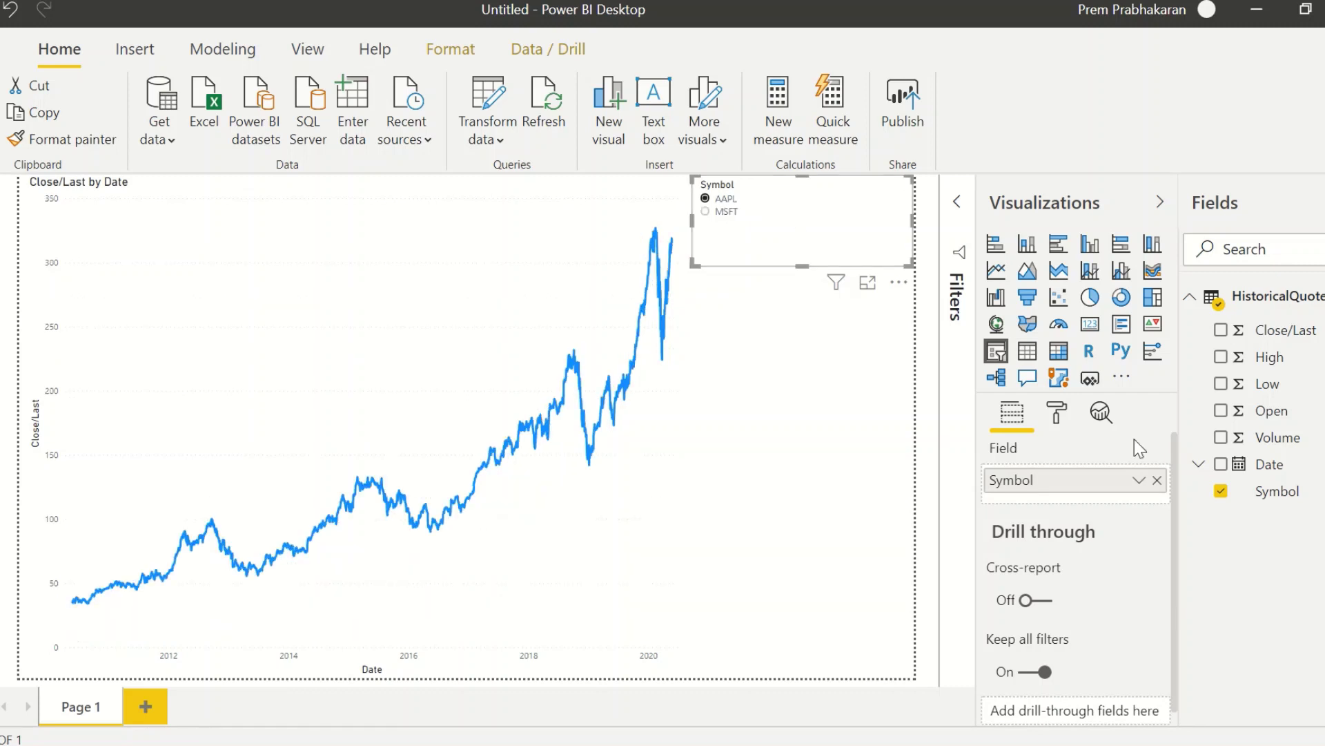
Turn on data labels for the Close/Last by Date line chart and return to its field settings.
left_click(1056, 413)
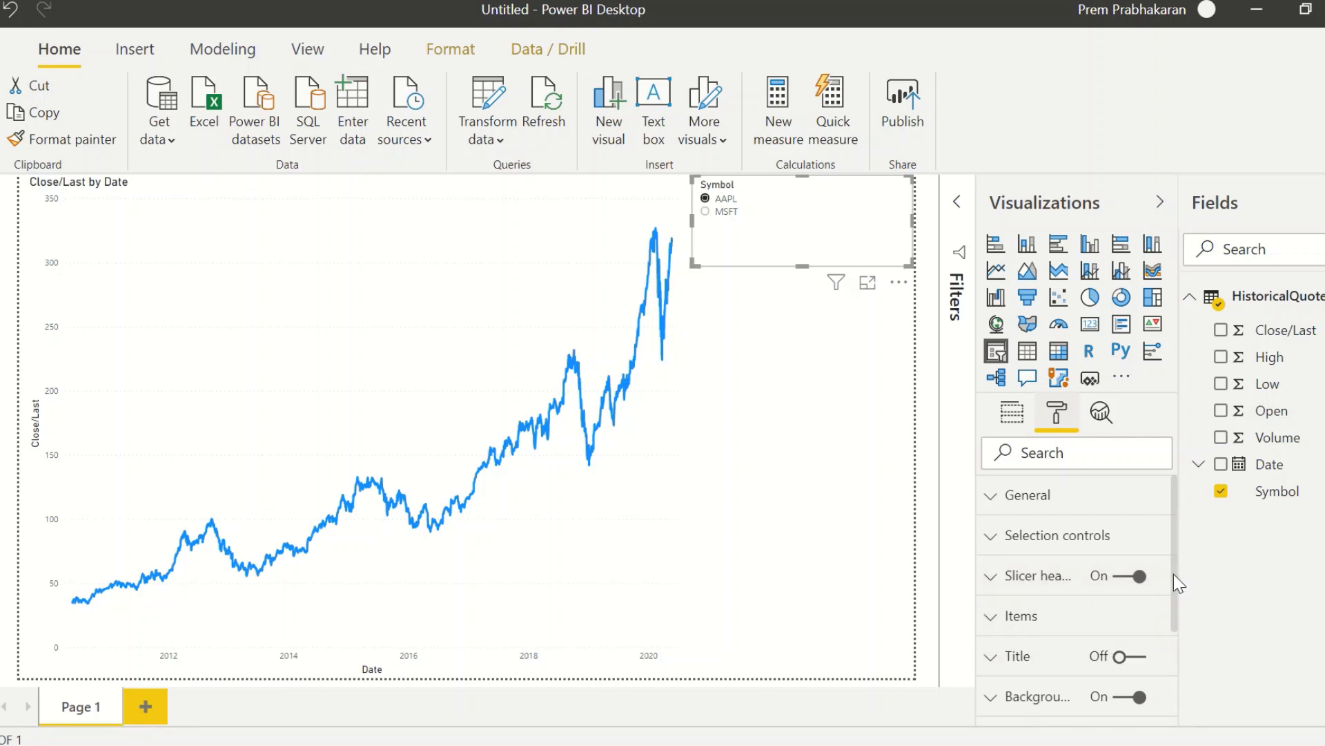
left_click_drag(1174, 576, 1176, 658)
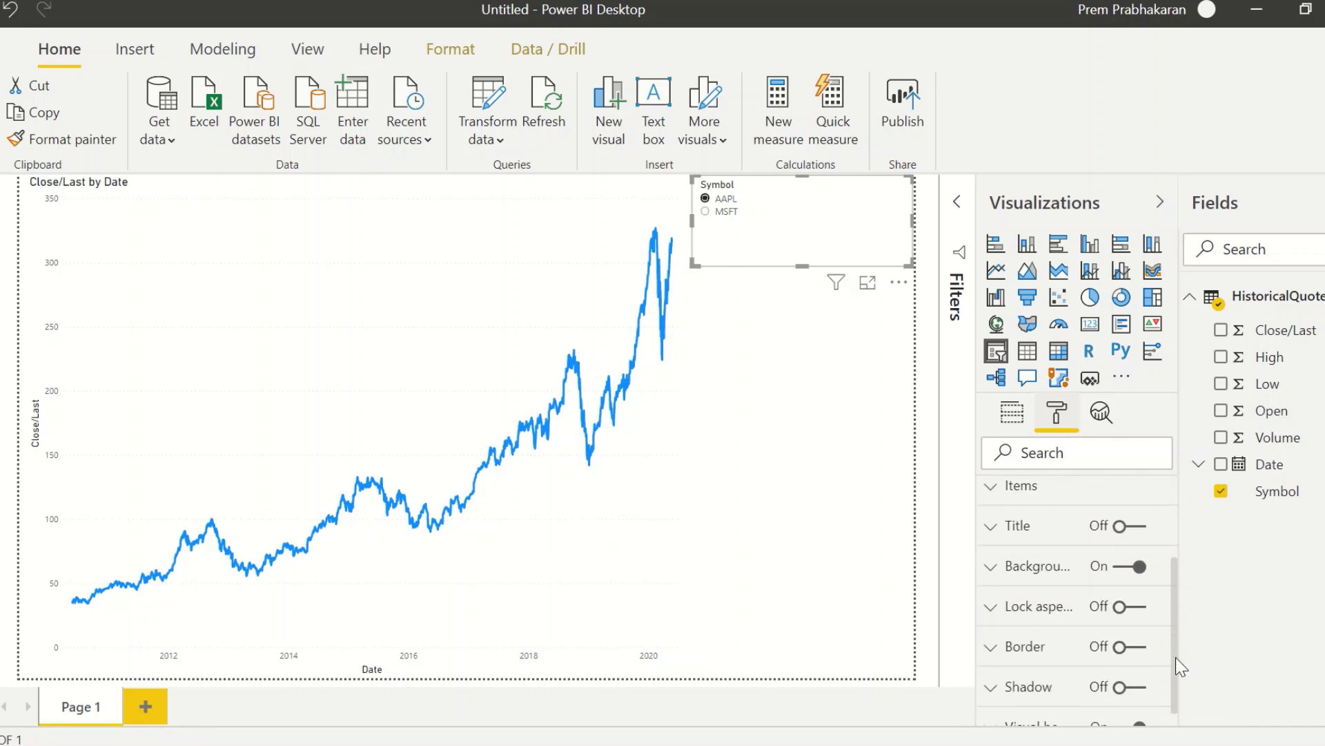
left_click_drag(1172, 648, 1175, 676)
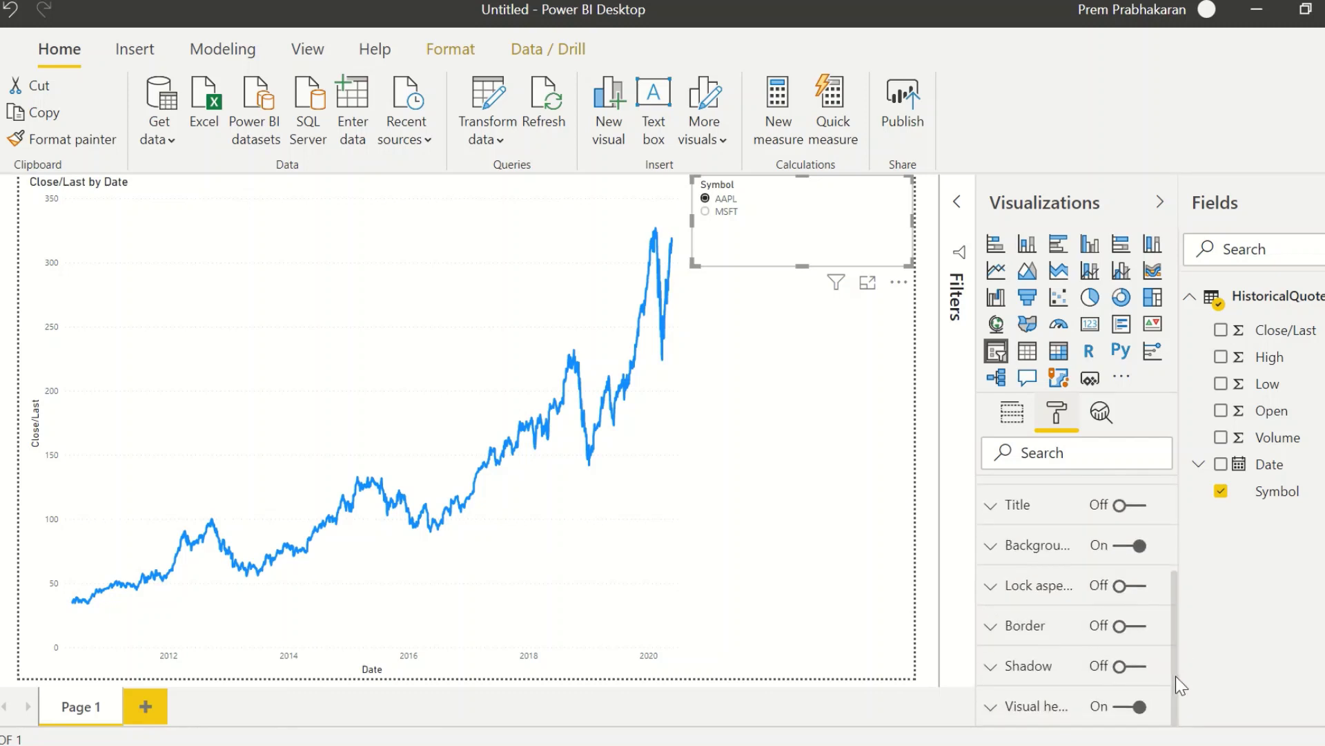
left_click(670, 433)
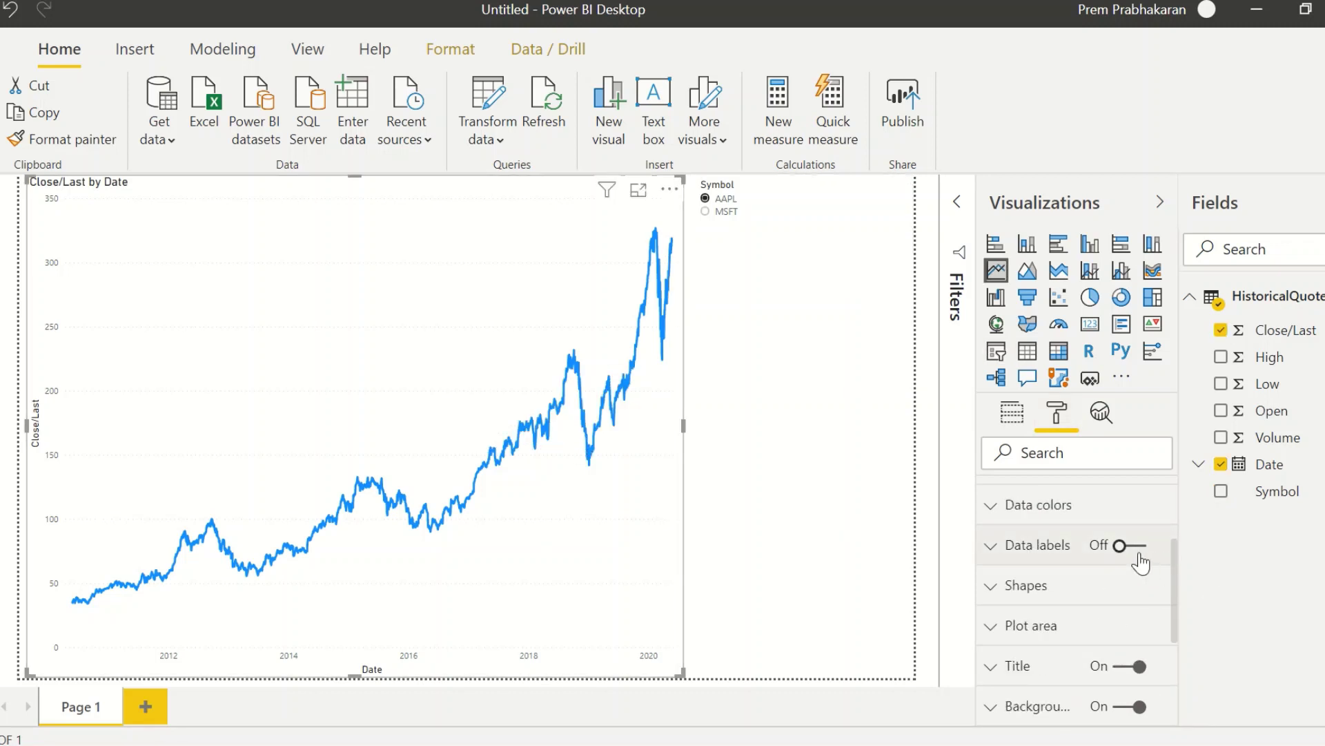
left_click(1139, 546)
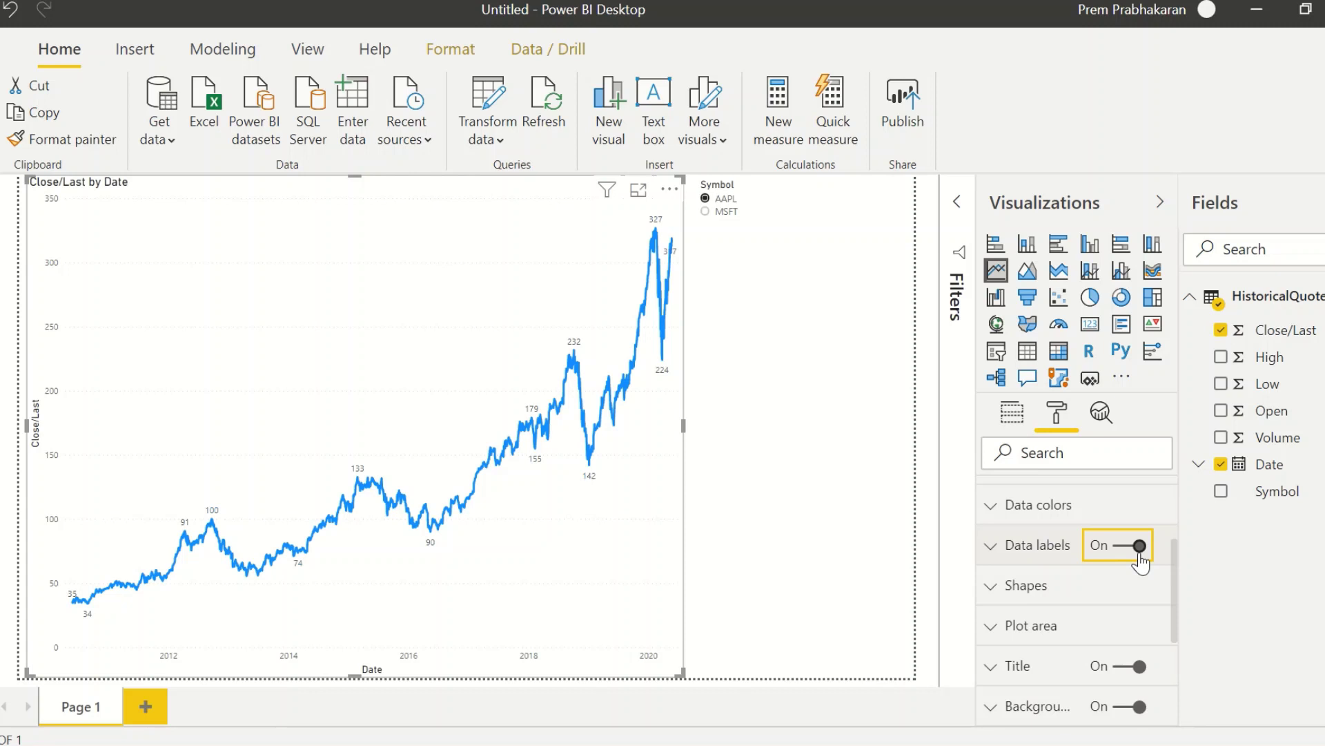
left_click(1011, 418)
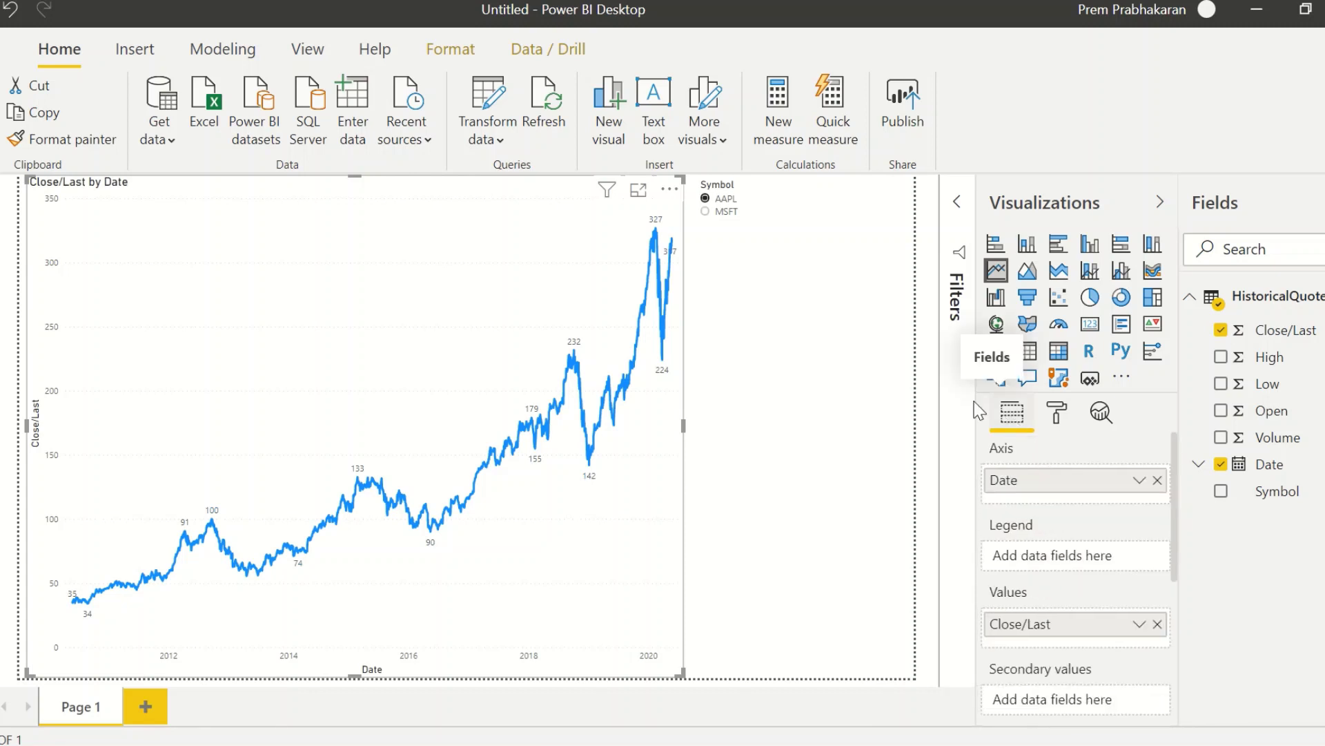
Compare the latest closing price on the line chart for MSFT and for AAPL, leaving AAPL selected.
left_click(733, 218)
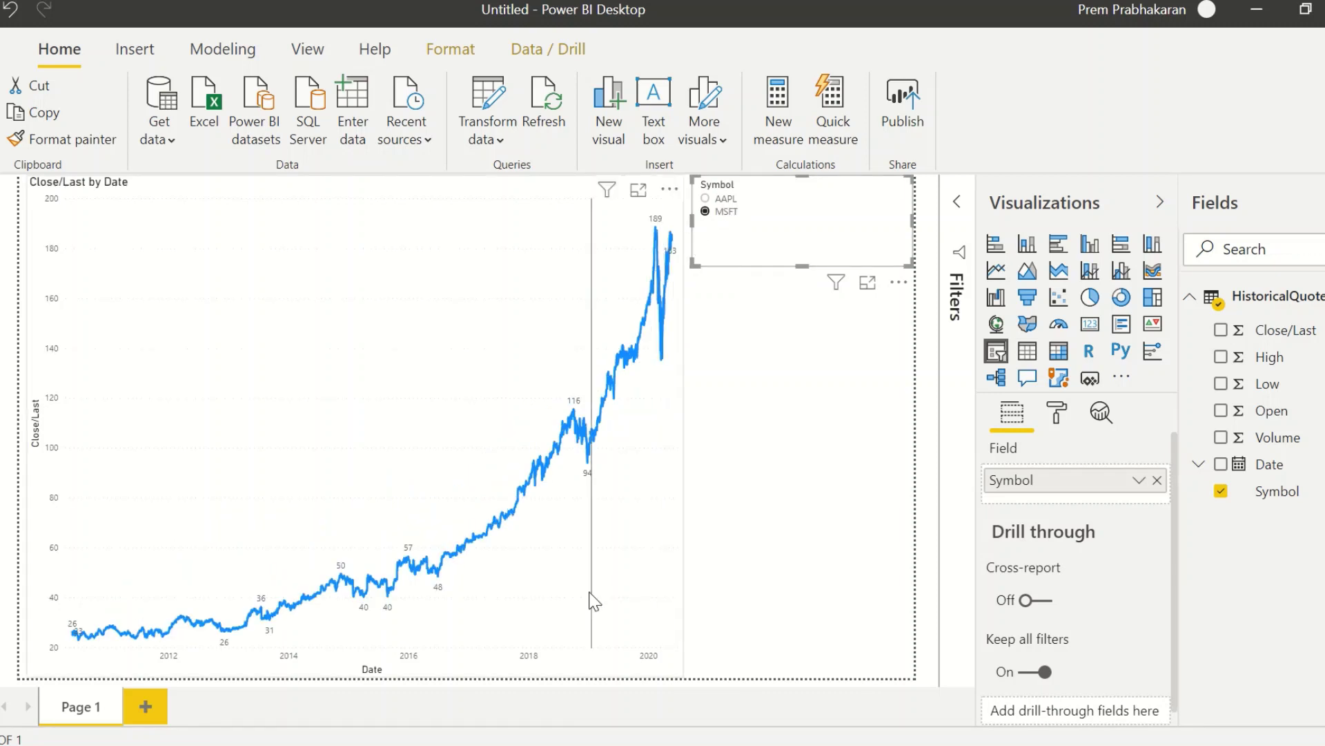
mouse_move(676, 251)
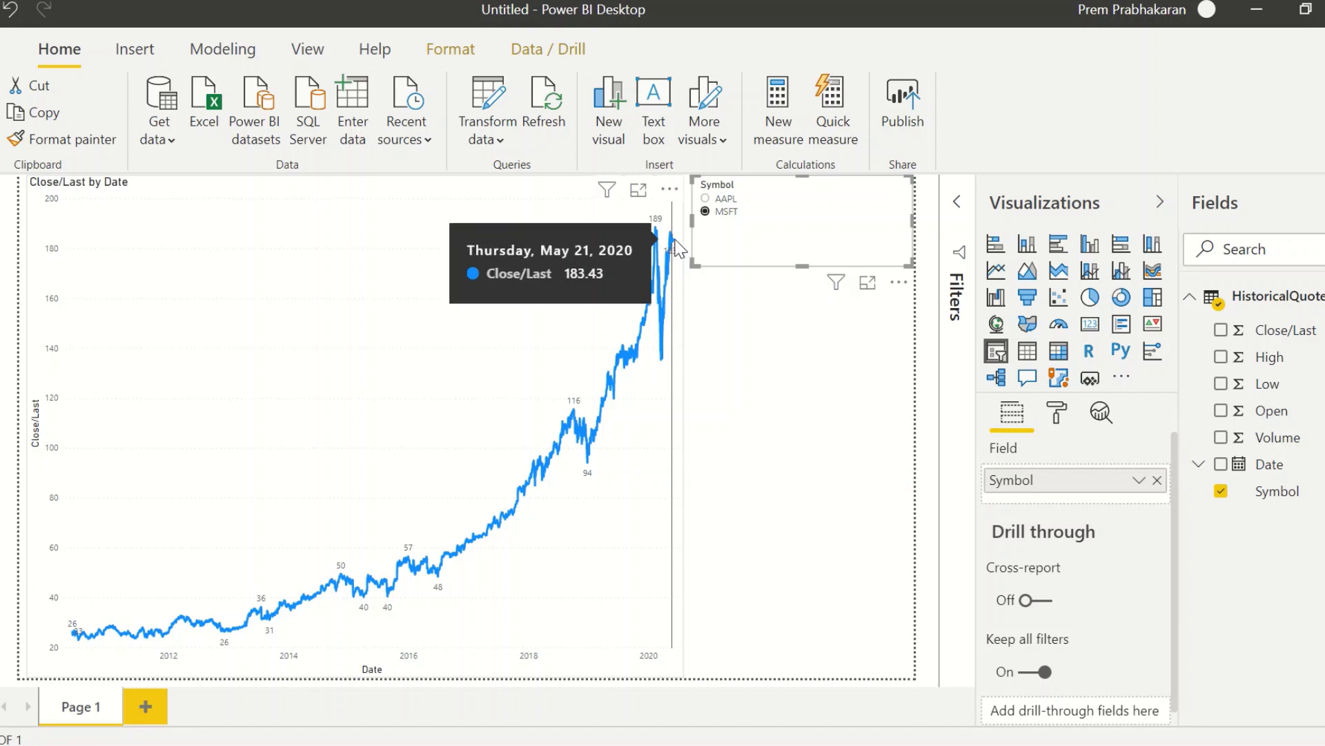
left_click(721, 200)
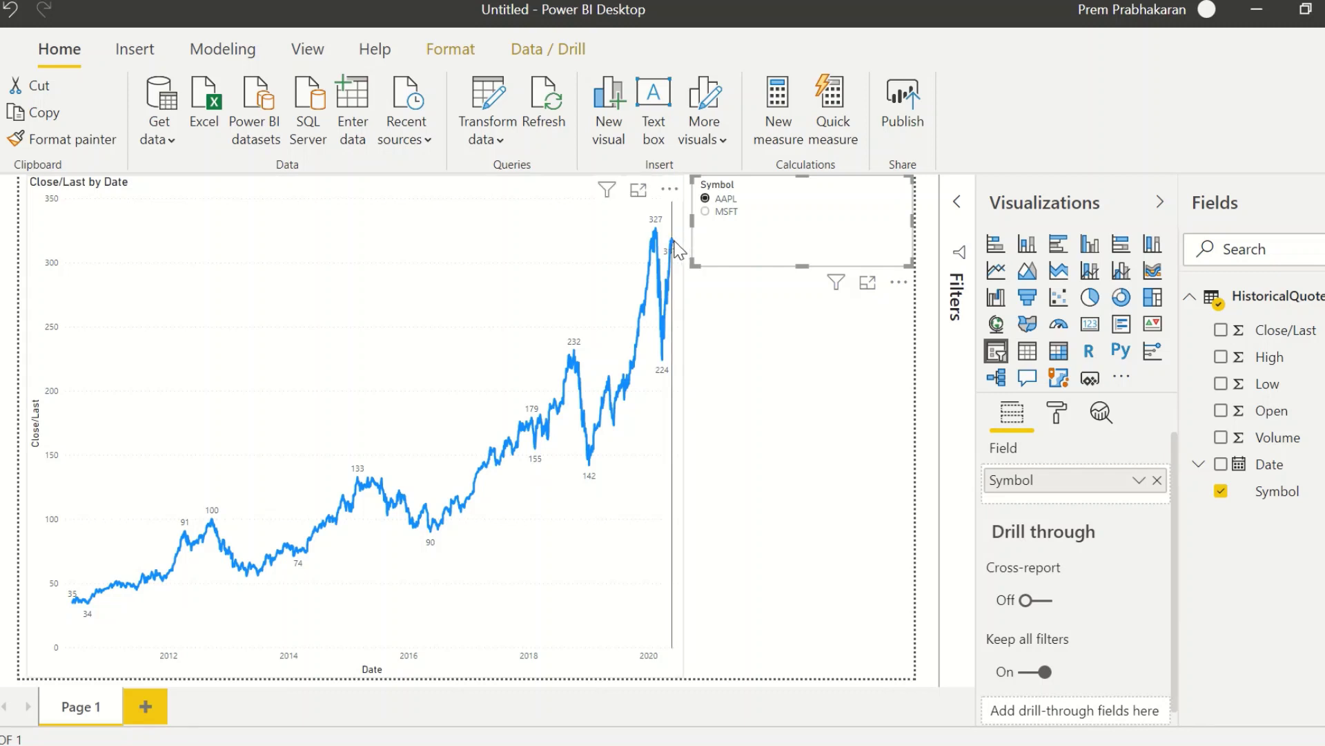
mouse_move(676, 250)
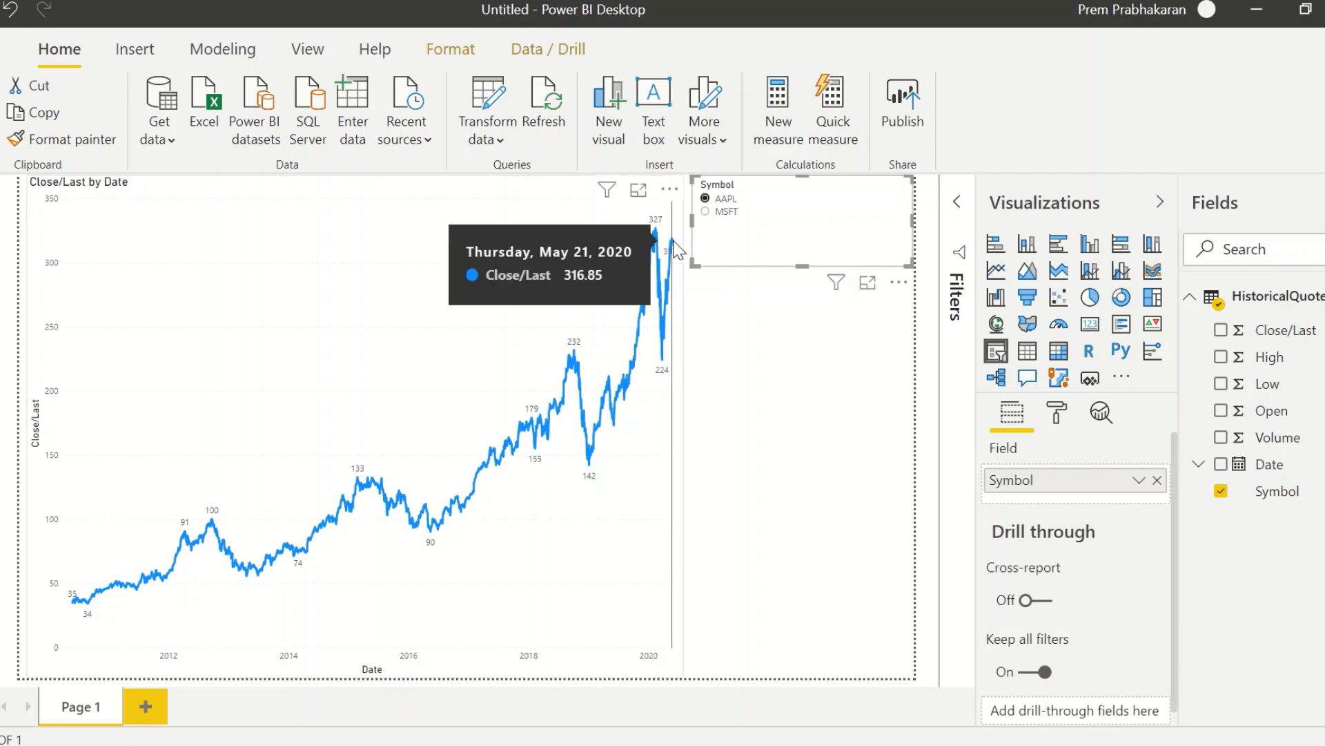
Add a Date slicer in the empty area below the Symbol slicer and shorten it to a small box beside the chart's lower end.
left_click(741, 452)
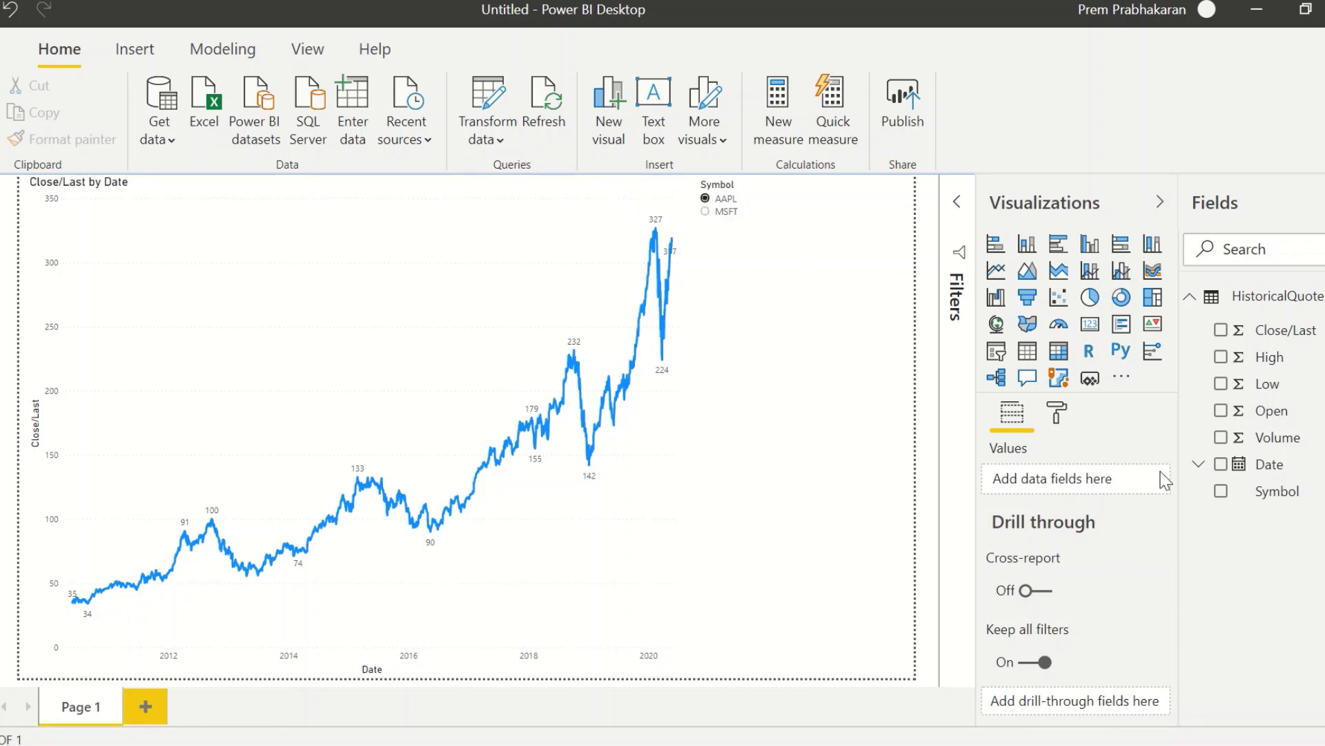
left_click(994, 352)
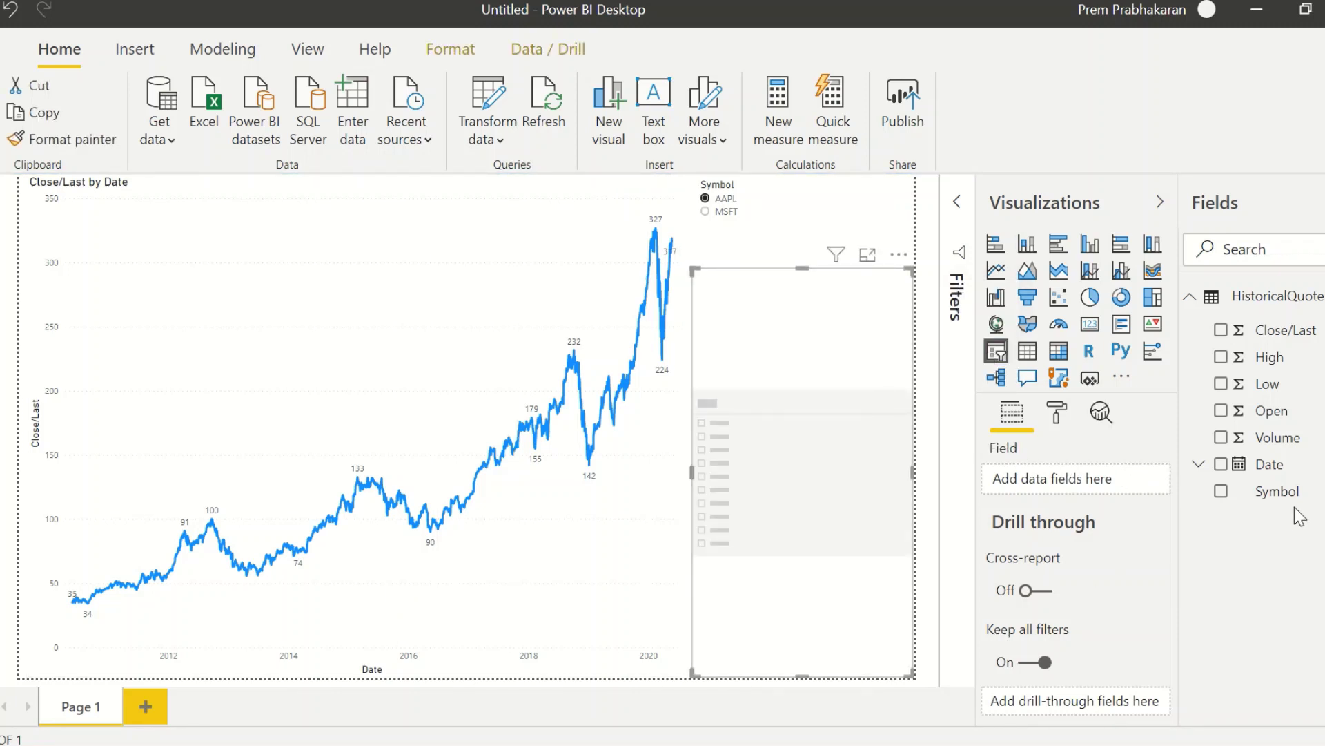
left_click_drag(1179, 476, 1068, 496)
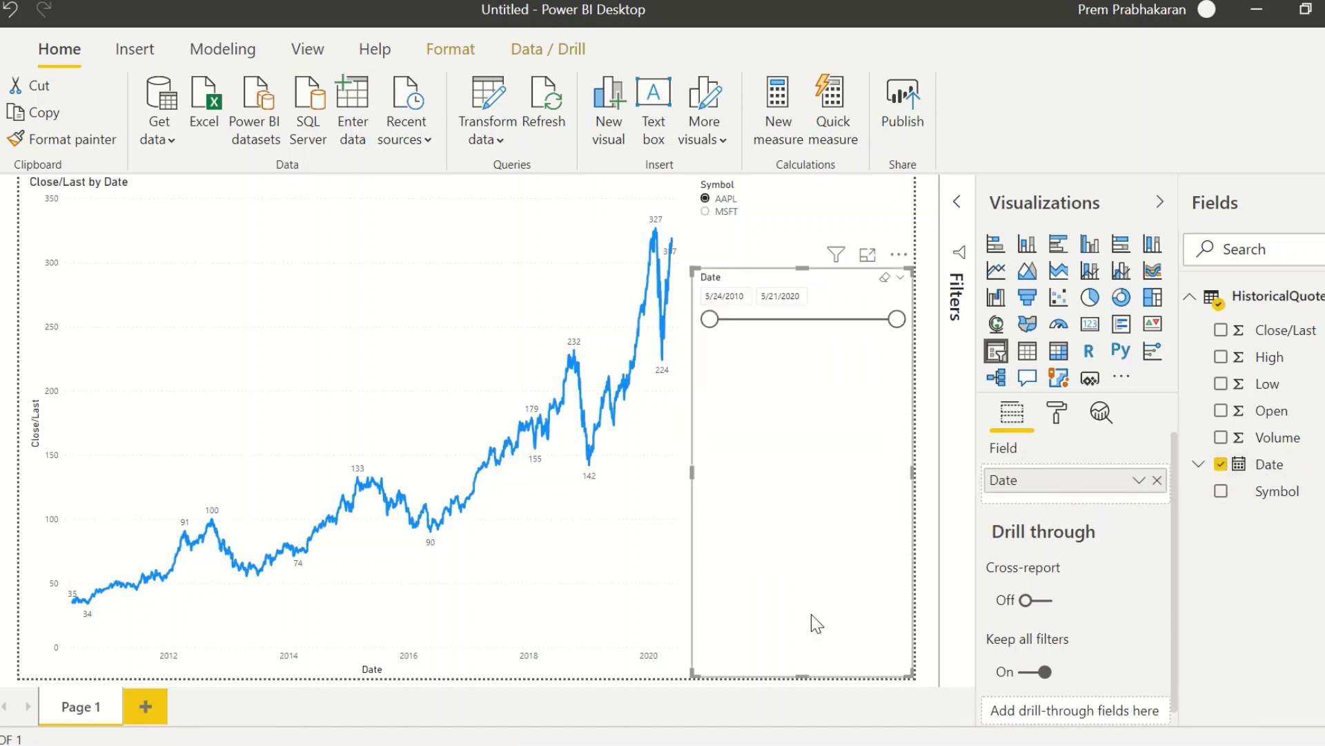
left_click_drag(804, 263, 785, 583)
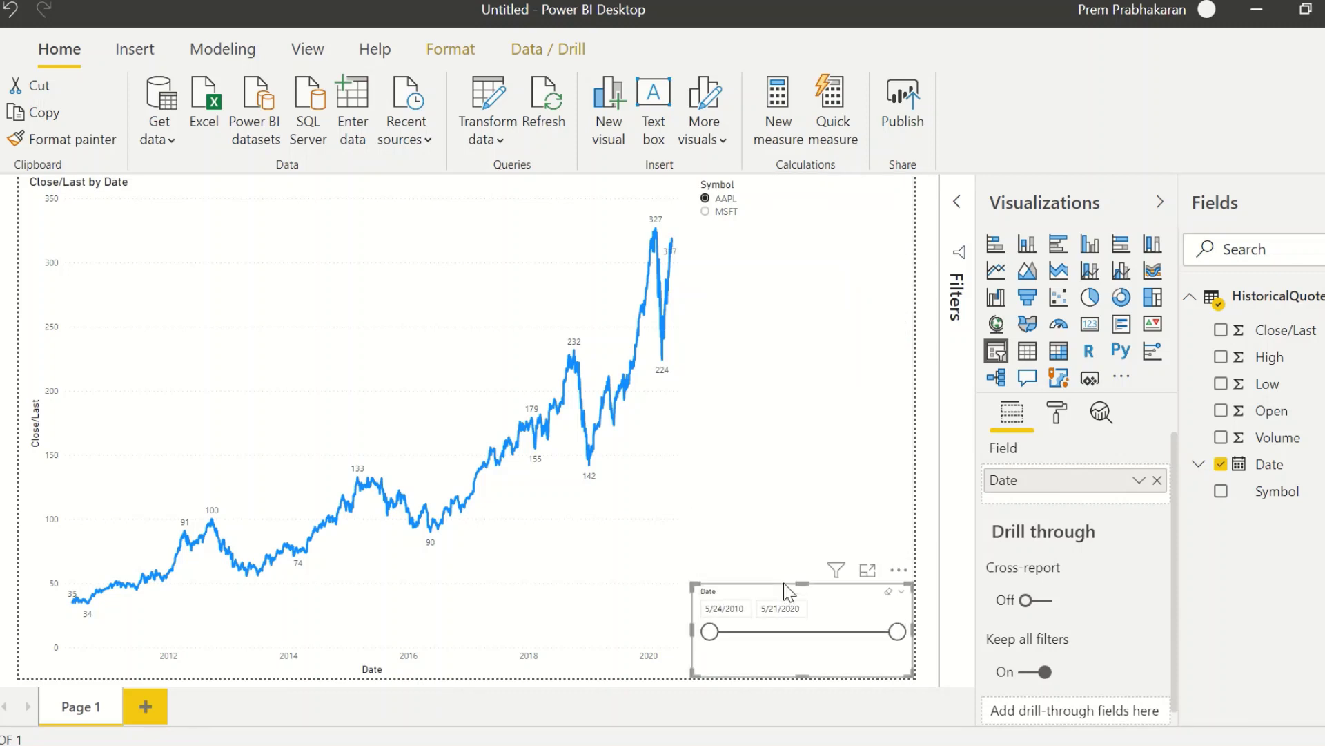
Test the Date slicer with start dates 5/18/2014 and 1/16/2016, restore its full range, and switch Symbol to MSFT and back to AAPL.
mouse_move(709, 631)
left_mouse_down()
mouse_move(784, 631)
mouse_move(704, 631)
left_mouse_up()
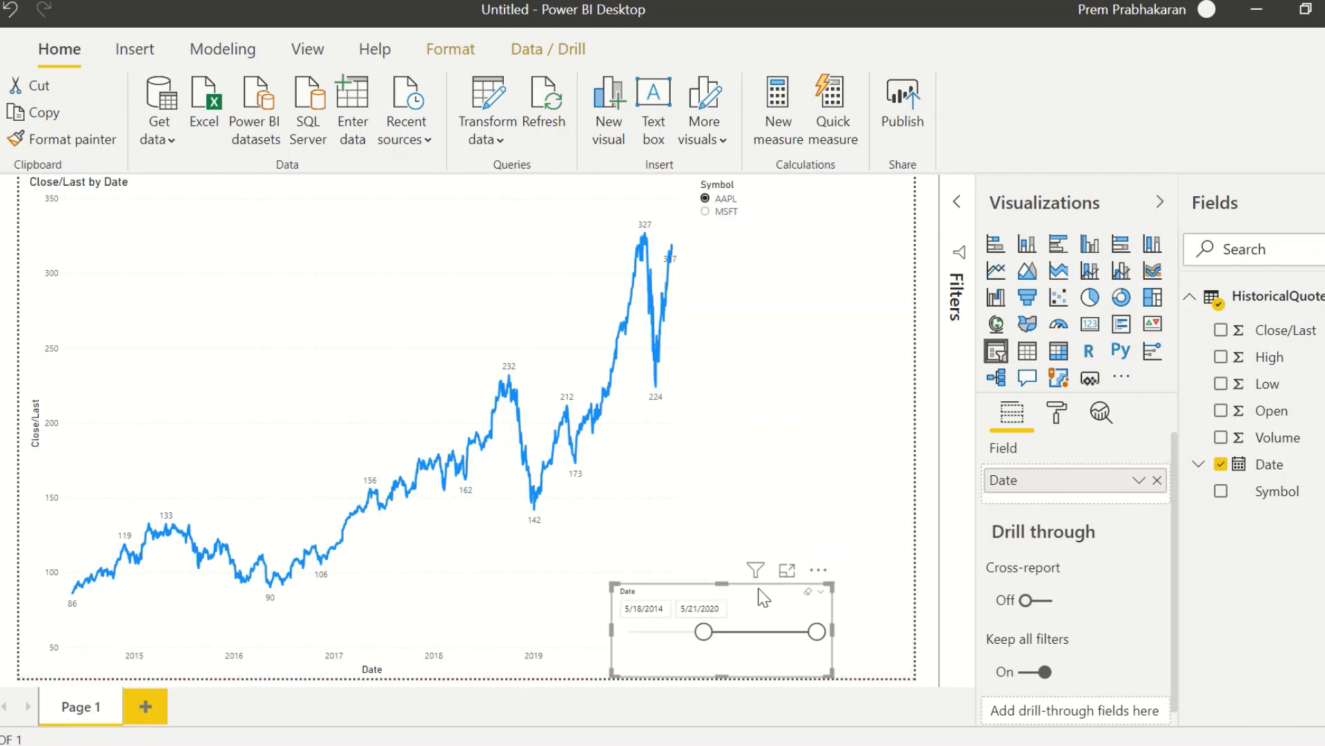
left_click_drag(804, 591, 868, 599)
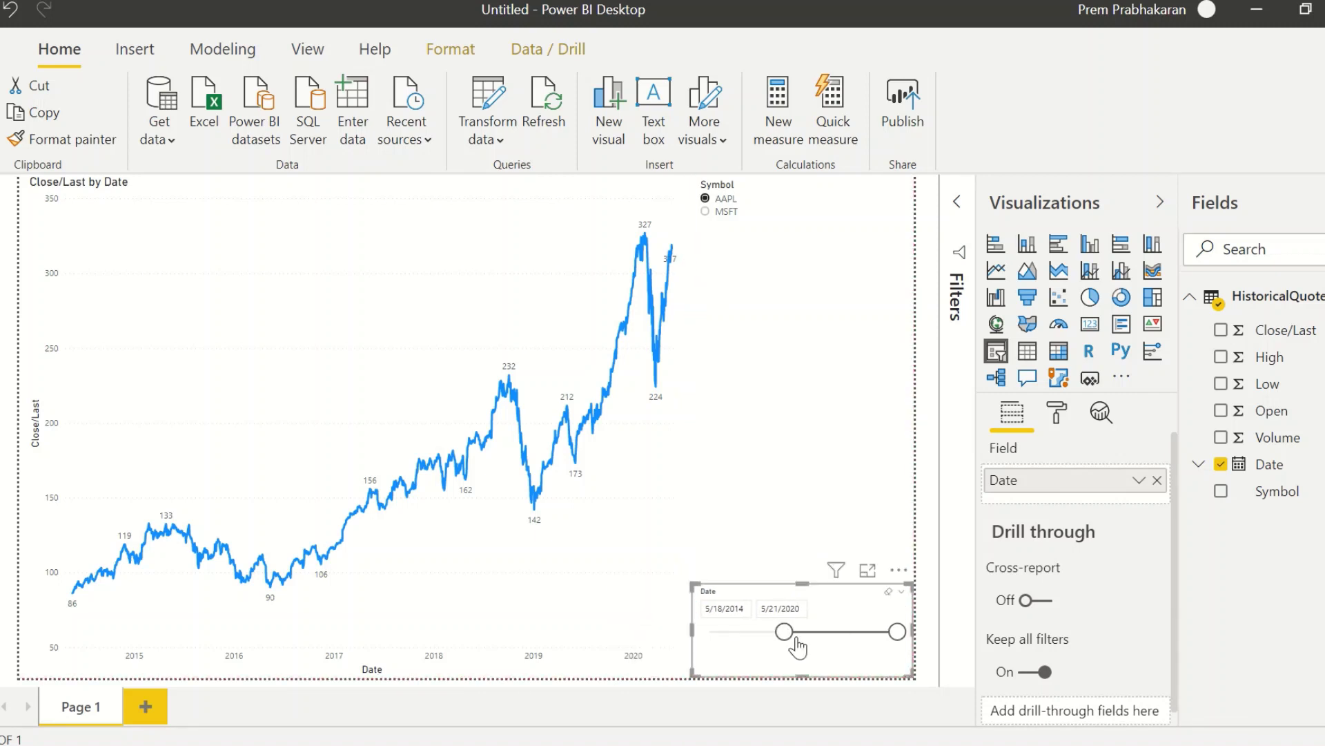
left_click_drag(786, 634, 823, 647)
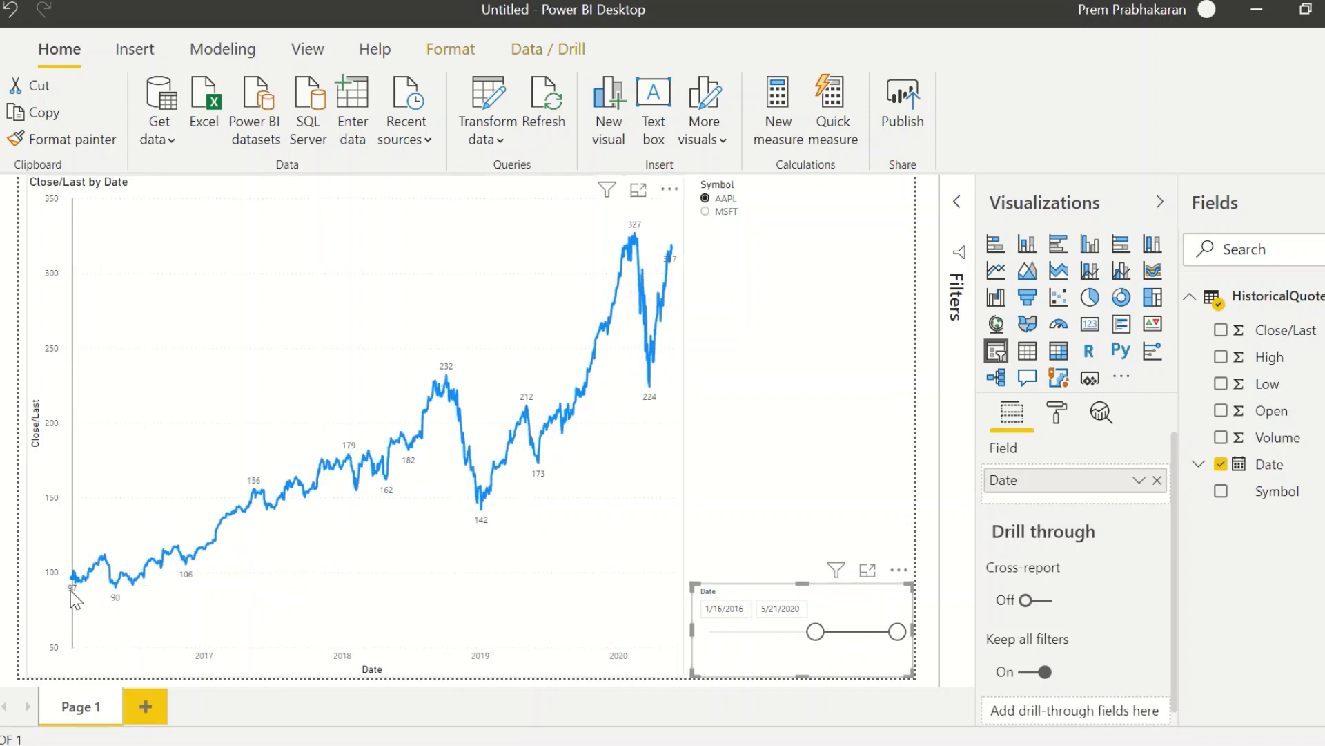
mouse_move(75, 599)
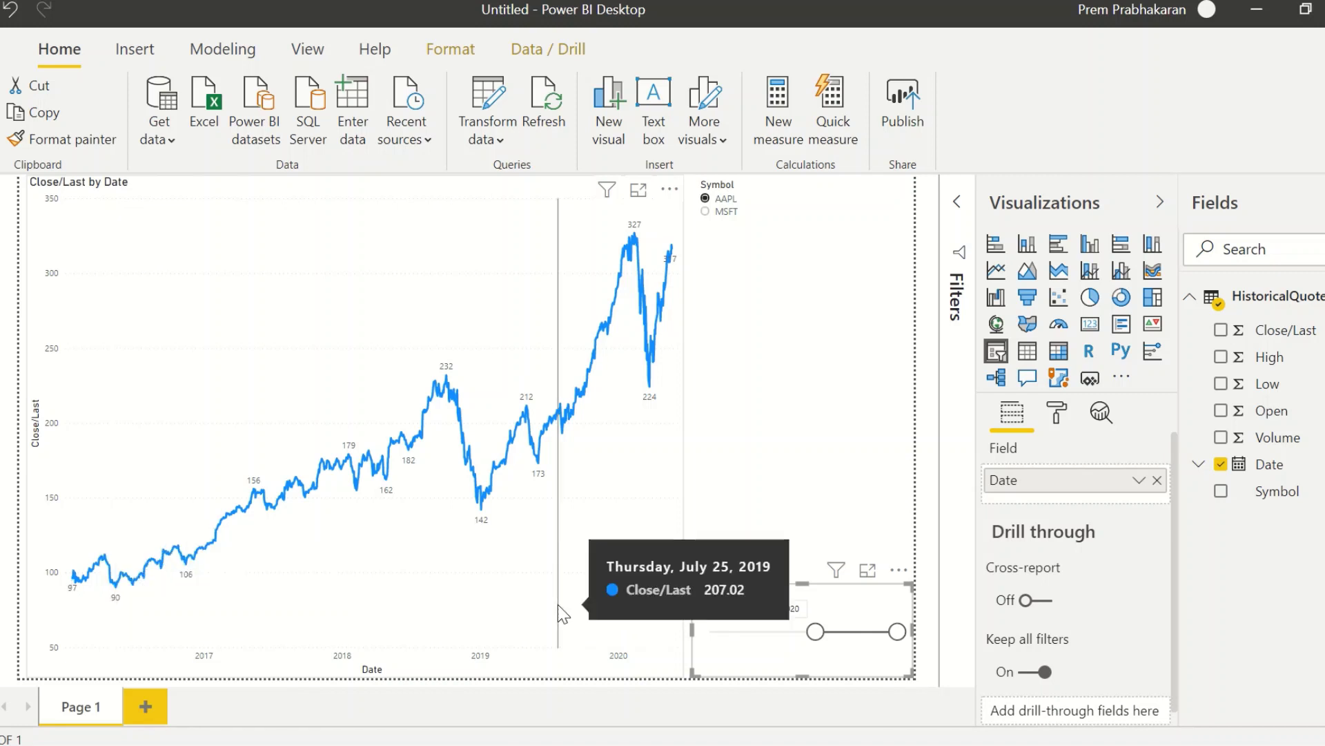
left_click_drag(815, 631, 576, 625)
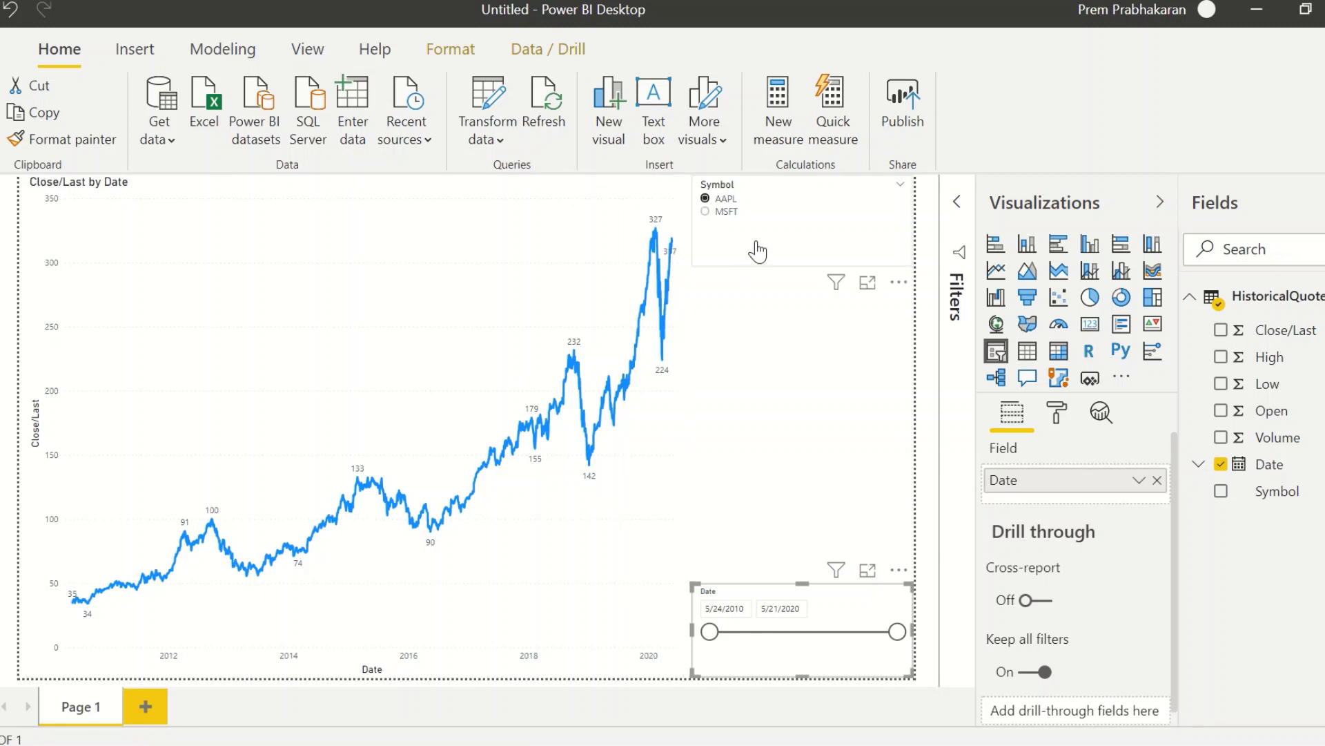
left_click(731, 212)
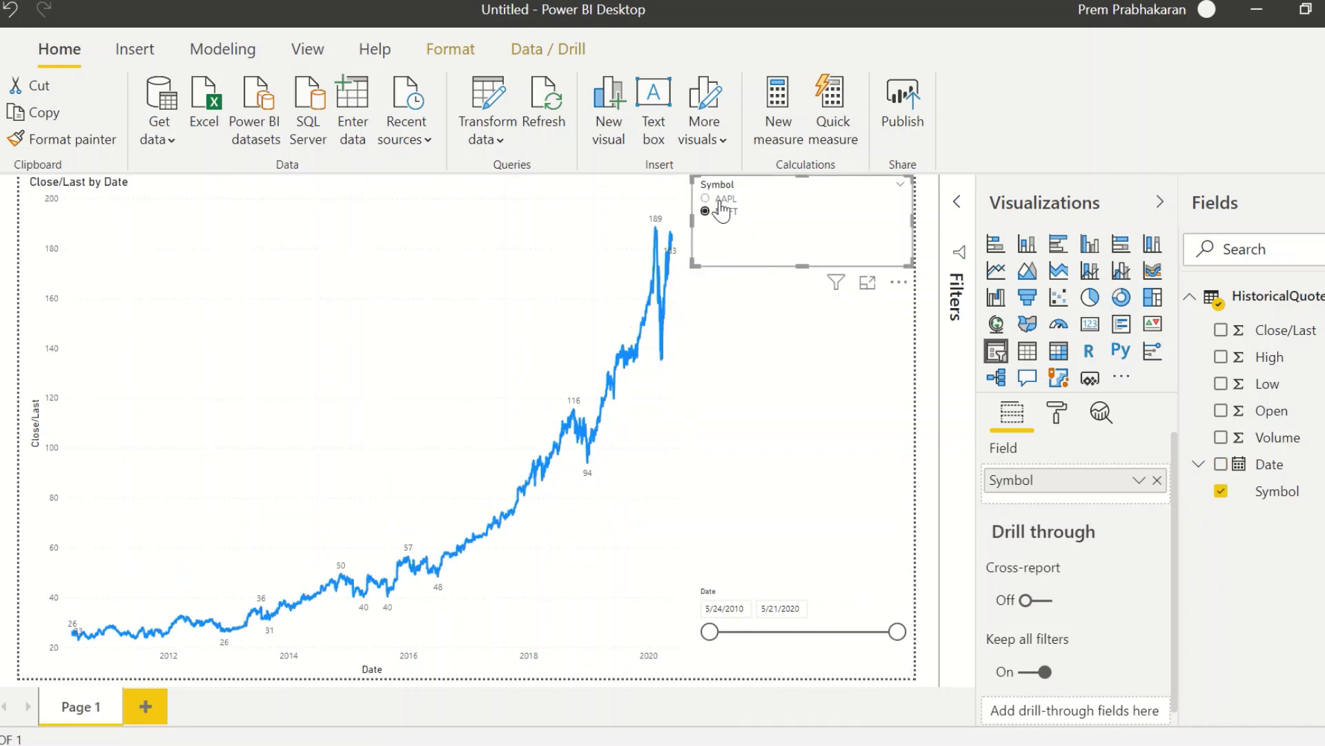
left_click(722, 205)
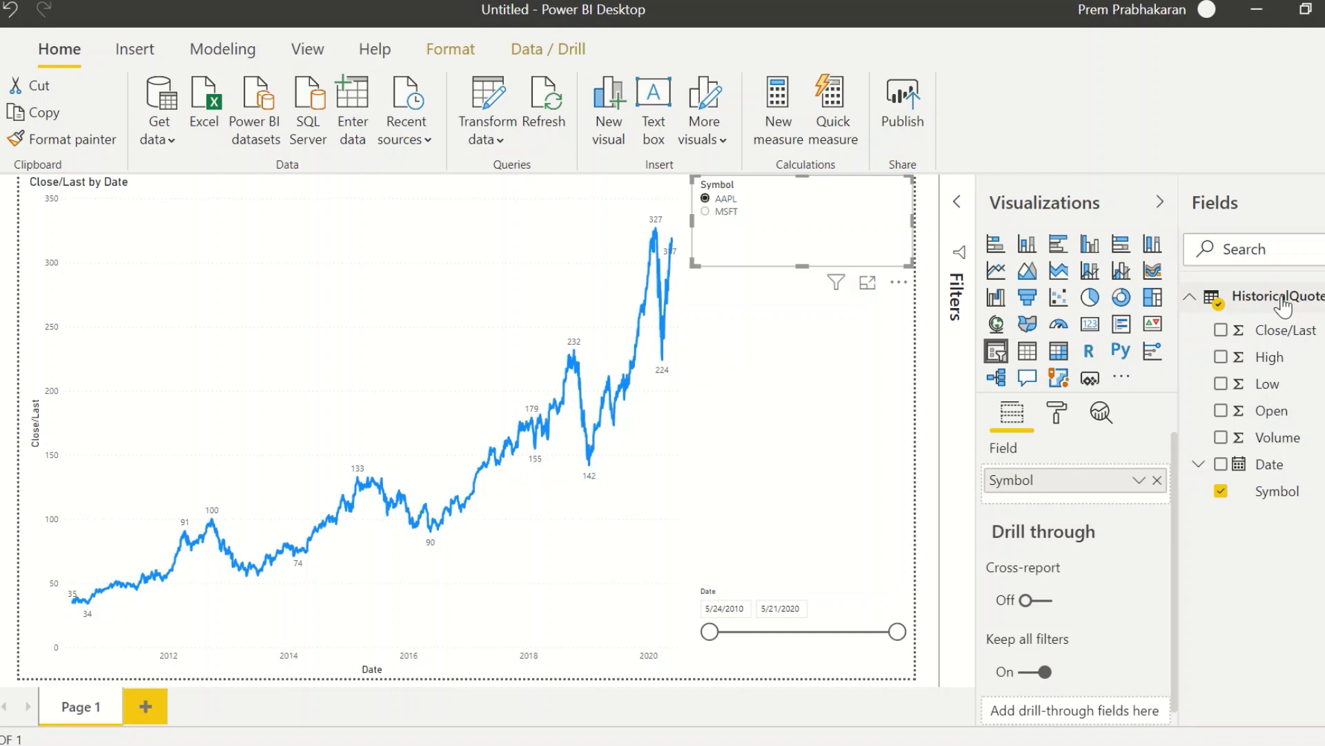
Write a HistoricalQuotes measure 1M Avg dividing summed Close/Last by the distinct count of Date, both over DATESINPERIOD from LASTDATE with interval -1 and MONTH.
mouse_move(1282, 305)
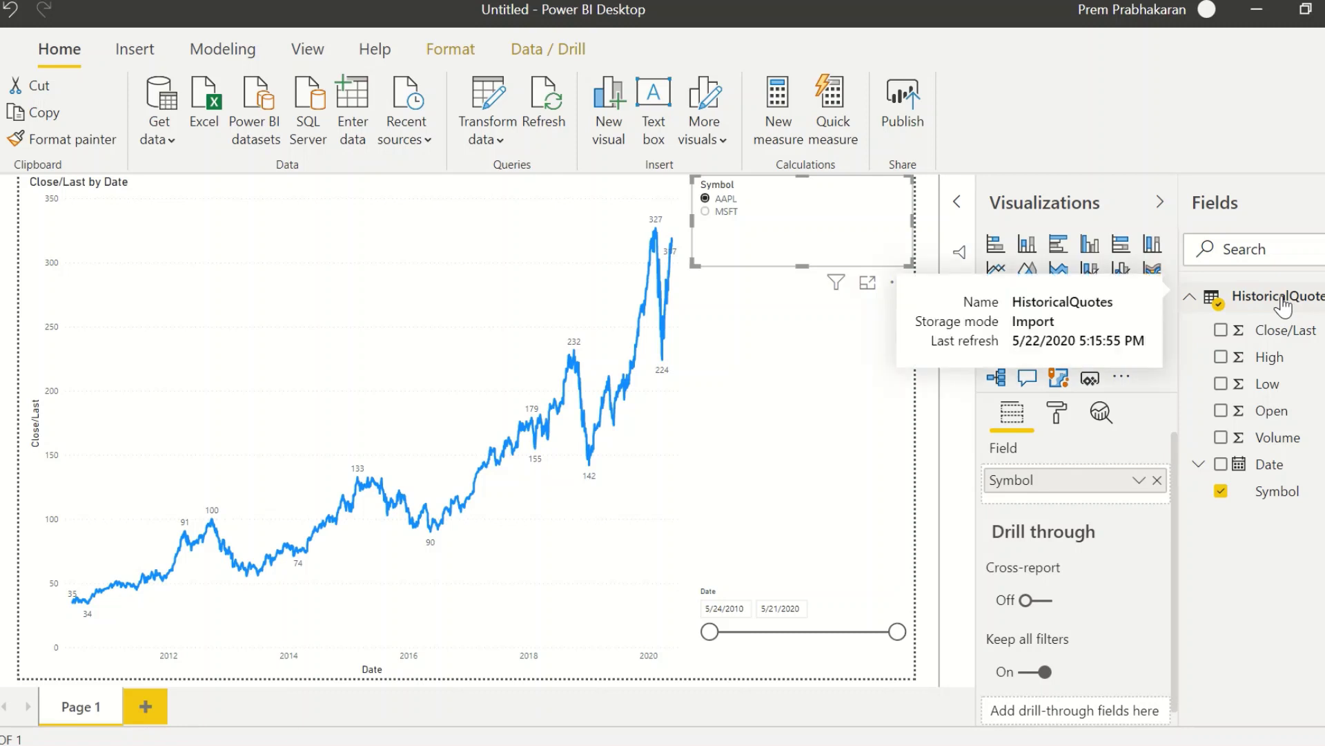
right_click(1282, 305)
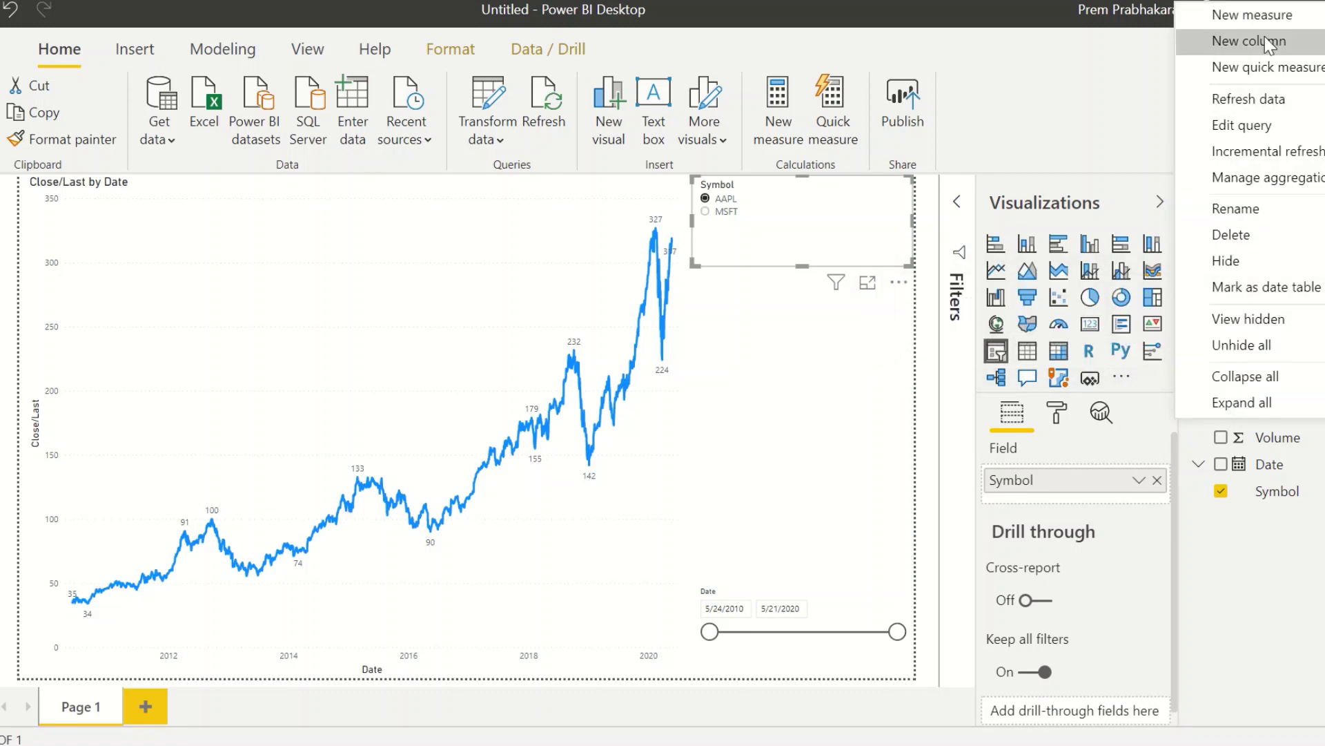
left_click(1252, 15)
type("1M Avg = var interval = -1 return CALCULATE( SUM(HistoricalQuotes[ Close/Last]), DATESINPERIOD(HistoricalQuotes[Date],LASTDATE(HistoricalQuotes[Date]),interval,MONTH)) / CALCULATE( DISTINCTCOUNT(HistoricalQuotes[Date]), DATESINPERIOD(HistoricalQuotes[Date],LASTDATE(HistoricalQuotes[Date]),interval,MONTH))")
Review the measure formula's interval variable, the first CALCULATE, the Close/Last SUM and the DATESINPERIOD arguments.
left_click(297, 219)
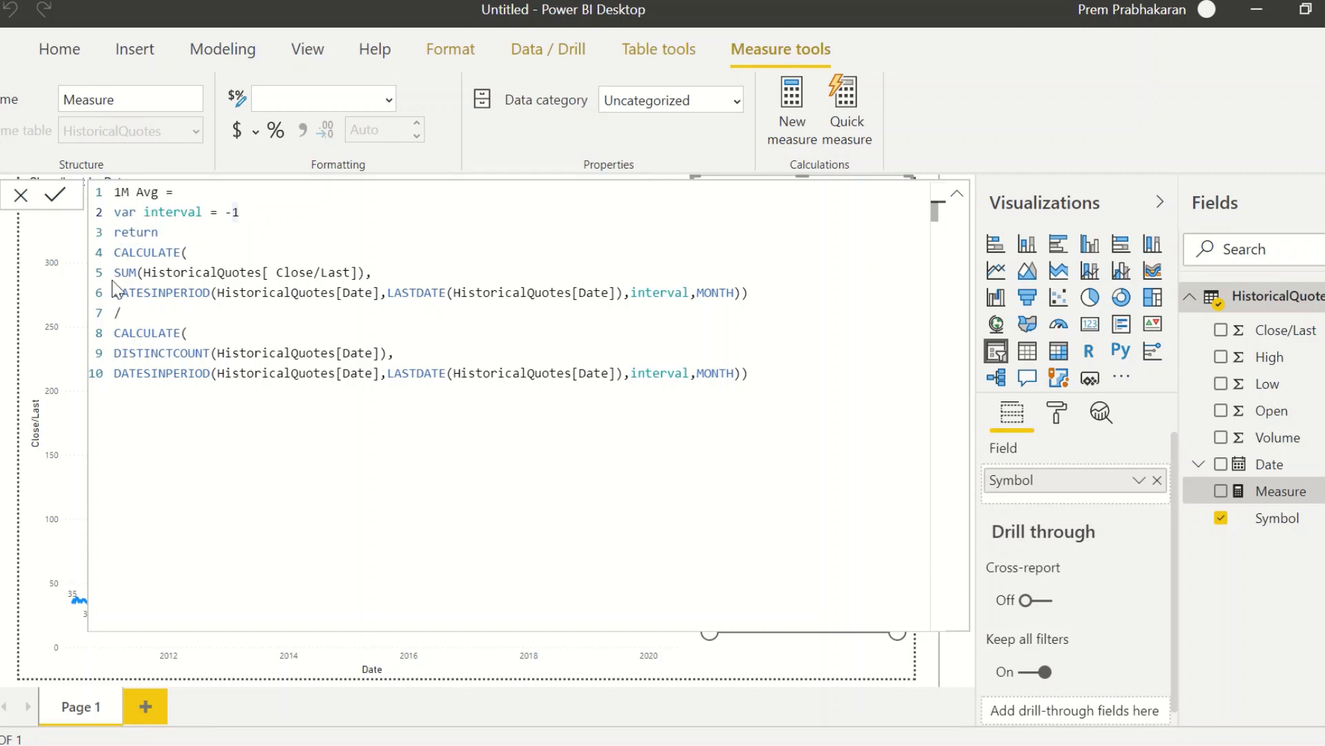
double_click(132, 250)
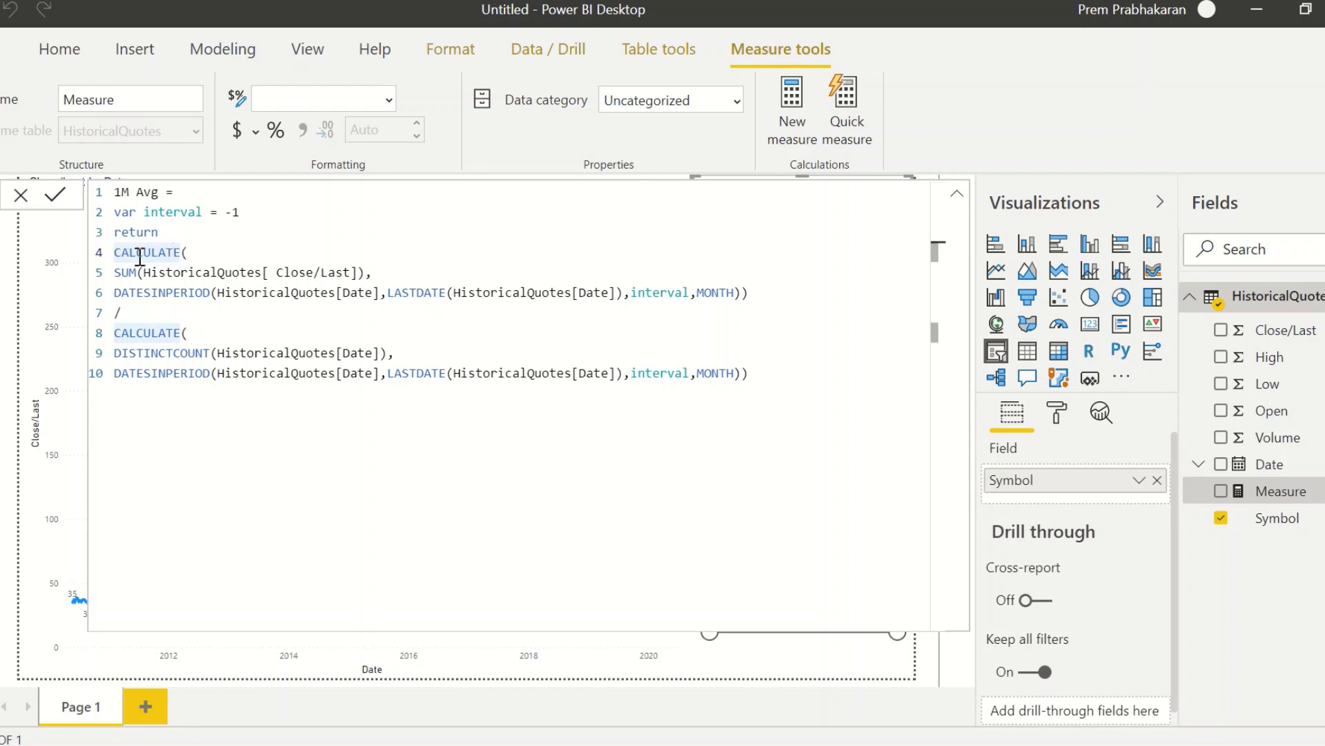
left_click(128, 272)
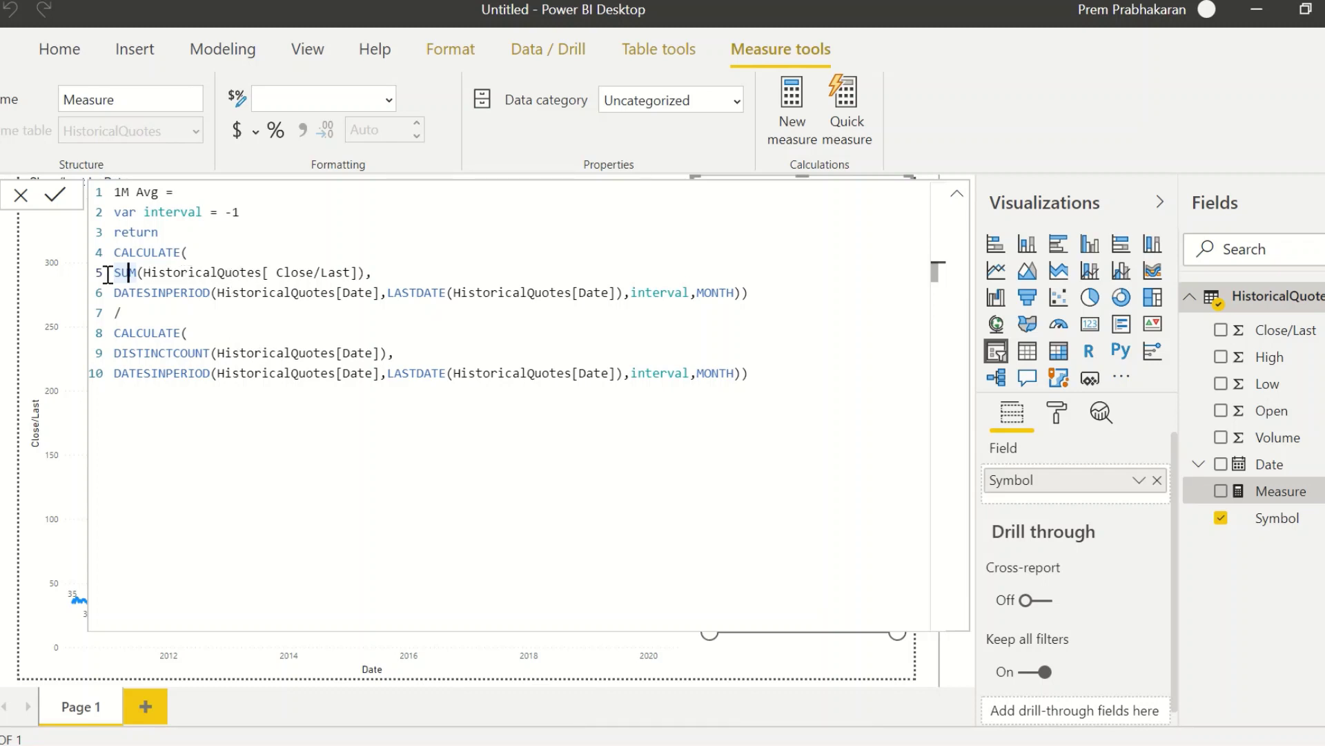
left_click(368, 272)
type(",")
left_click(148, 293)
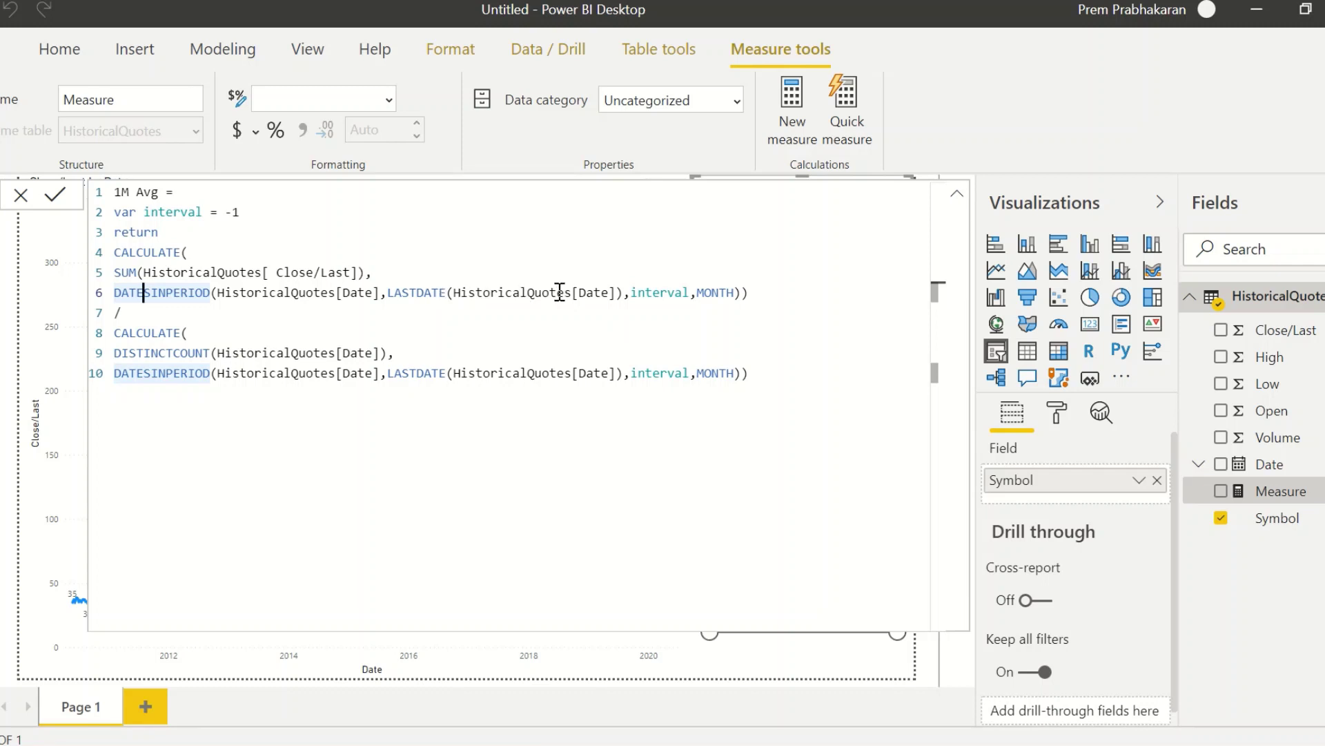
left_click(671, 292)
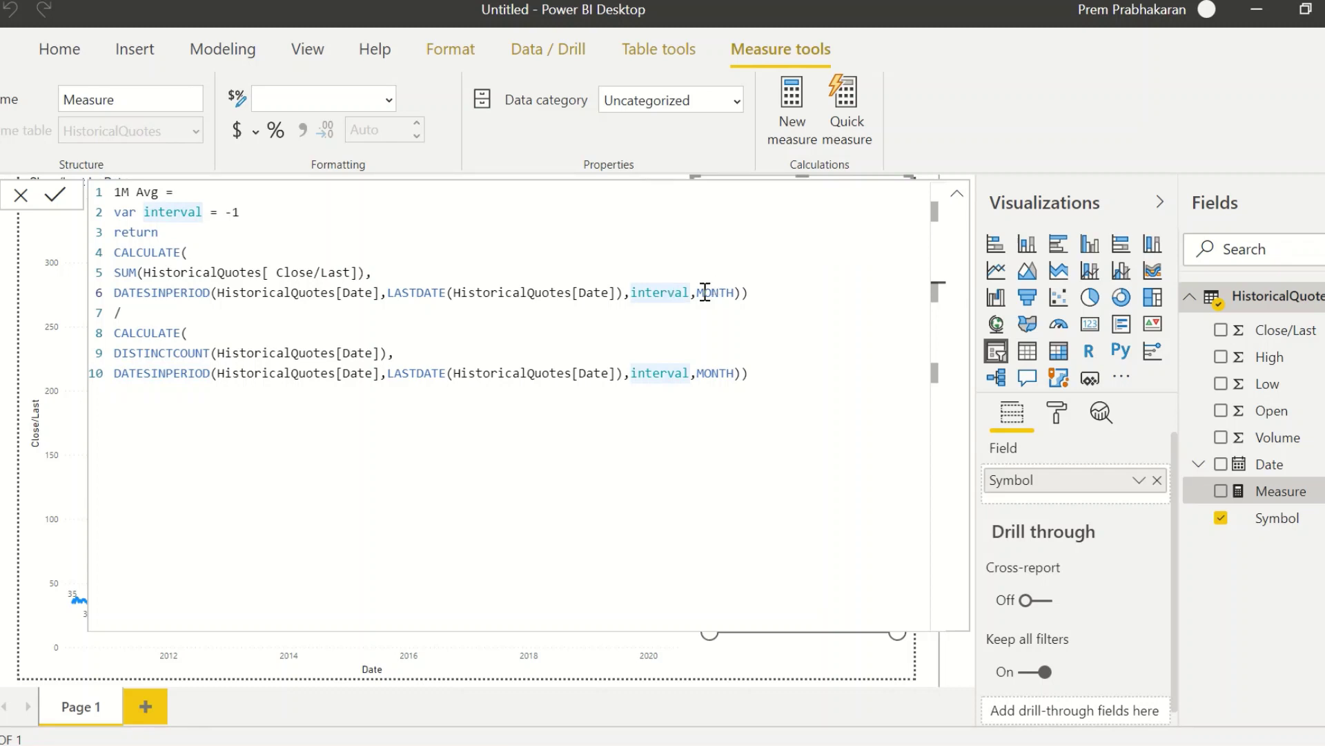
Try DAY as the first DATESINPERIOD unit with an interval of -30, and restore the interval to -1 and the unit to MONTH.
left_click(700, 292)
double_click(701, 293)
key("Delete")
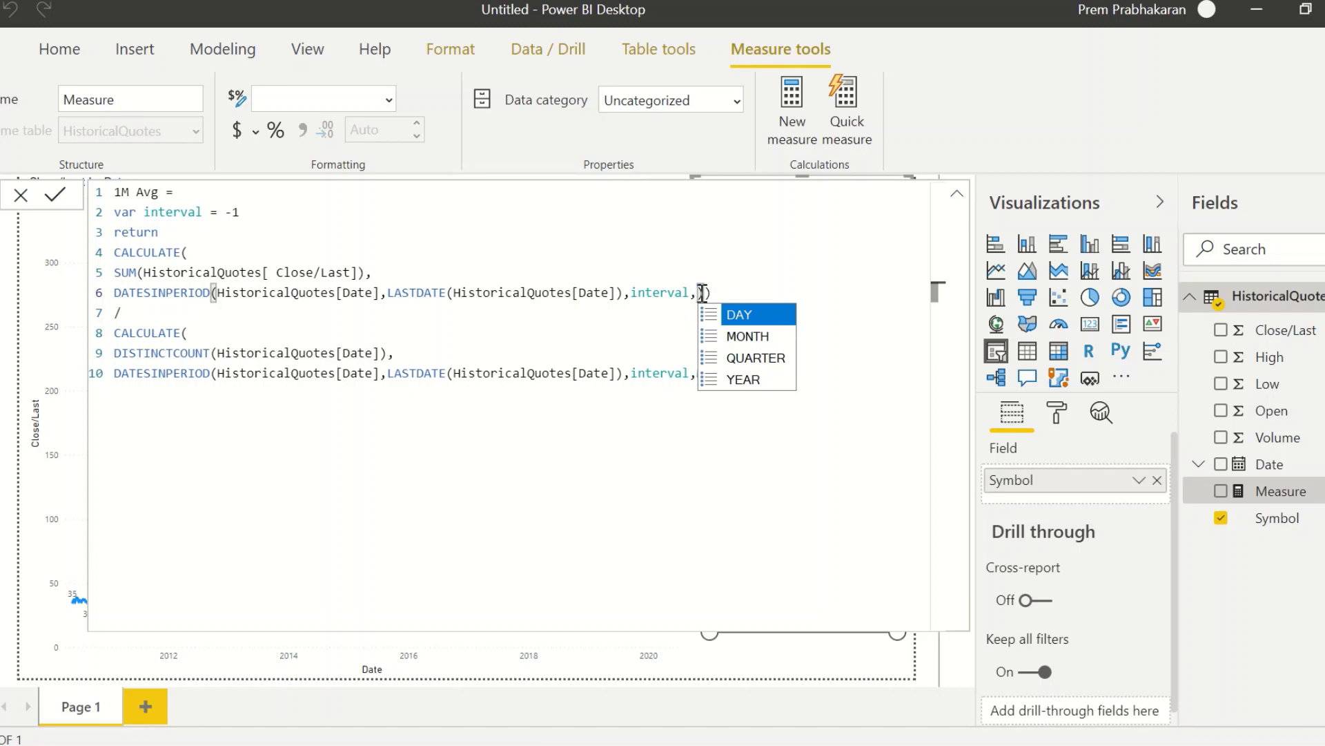
key("Tab")
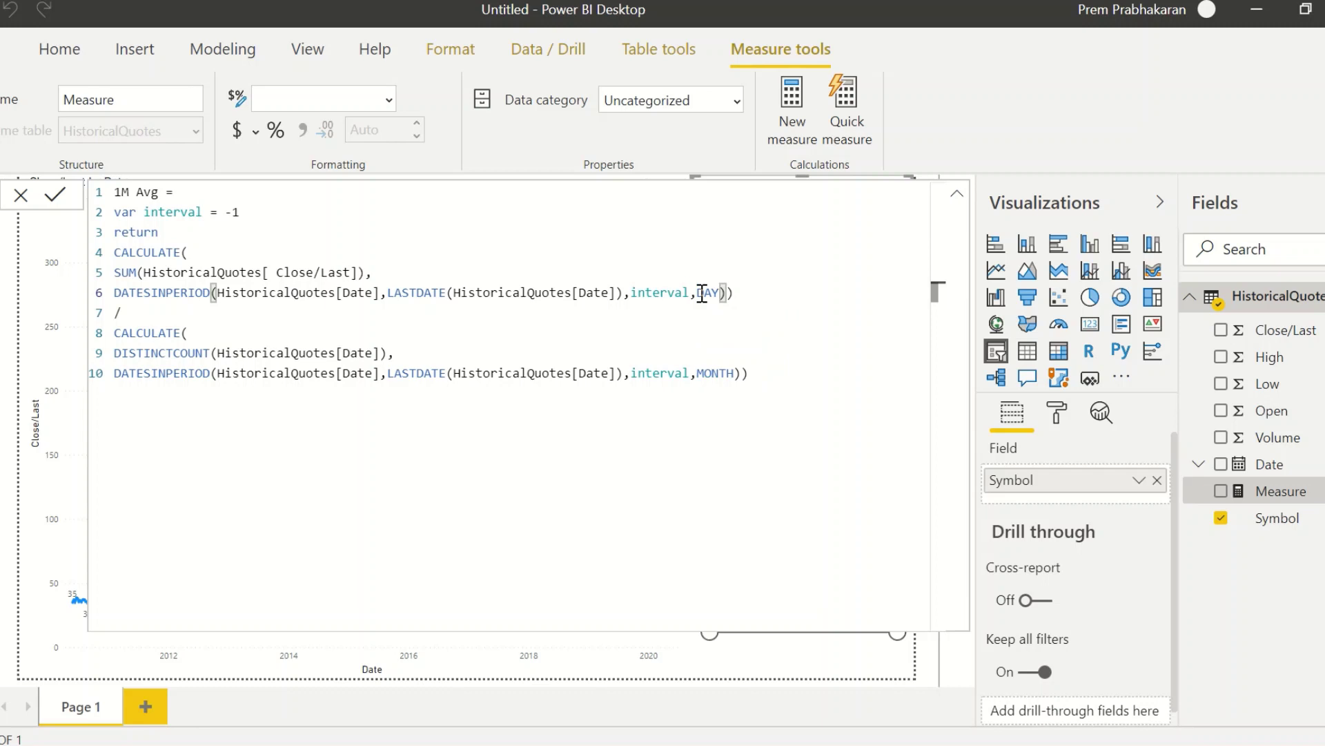
left_click(274, 214)
key("BackSpace")
type("30")
key("BackSpace")
key("BackSpace")
key("BackSpace")
type("-1")
double_click(702, 293)
key("BackSpace")
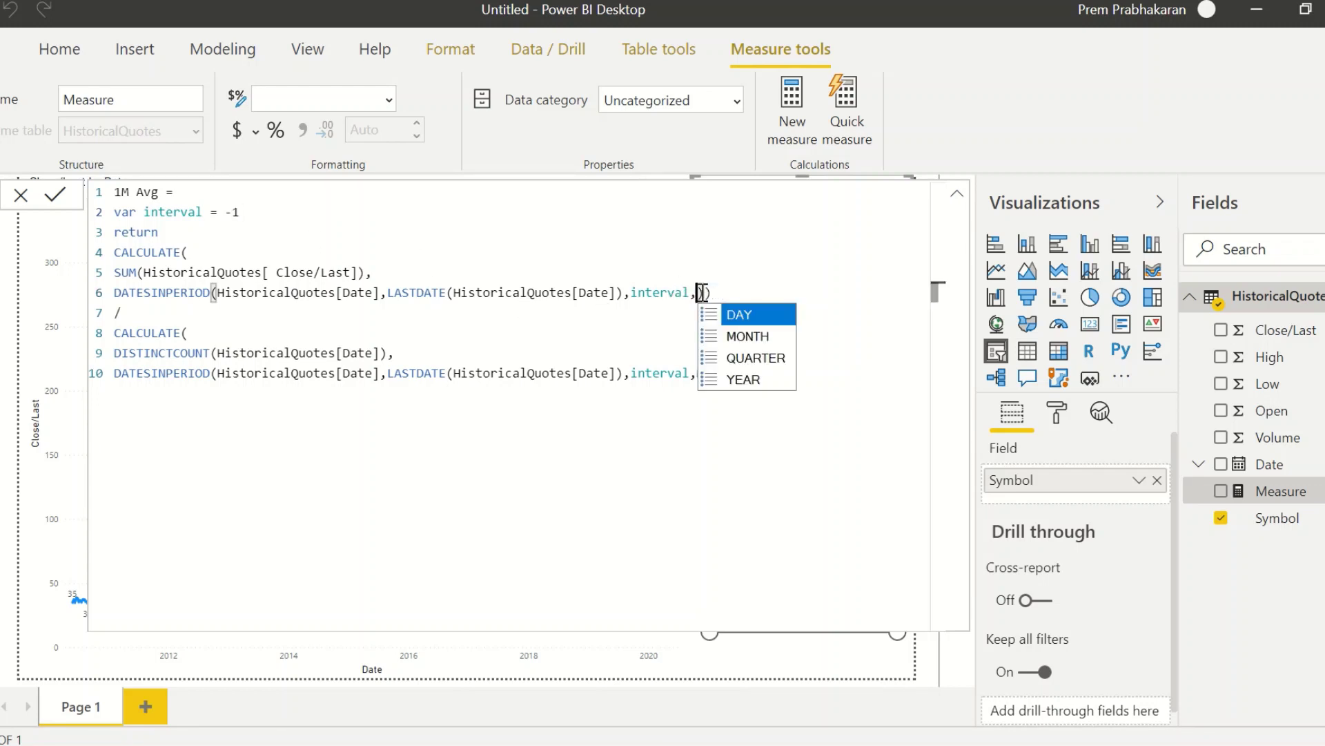
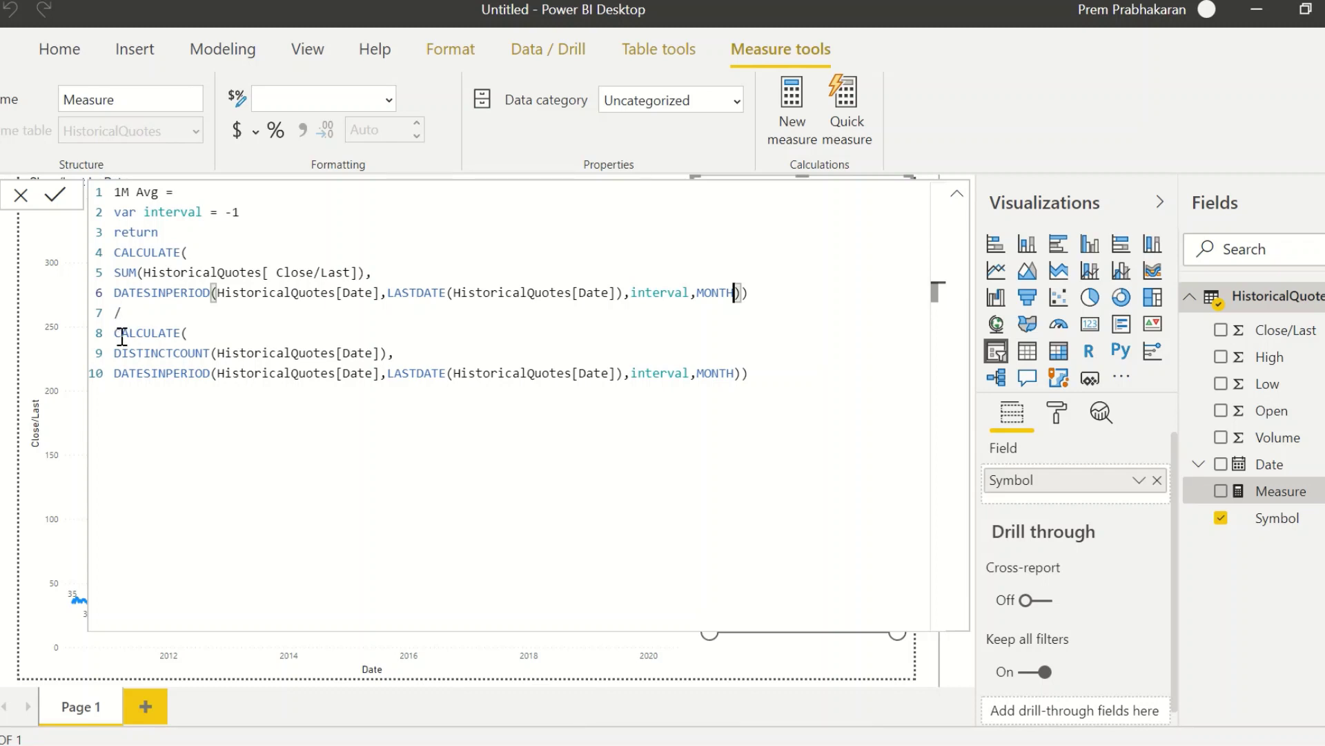
Review the DISTINCTCOUNT part, copy the whole 1M Avg formula and commit the measure.
left_click(307, 348)
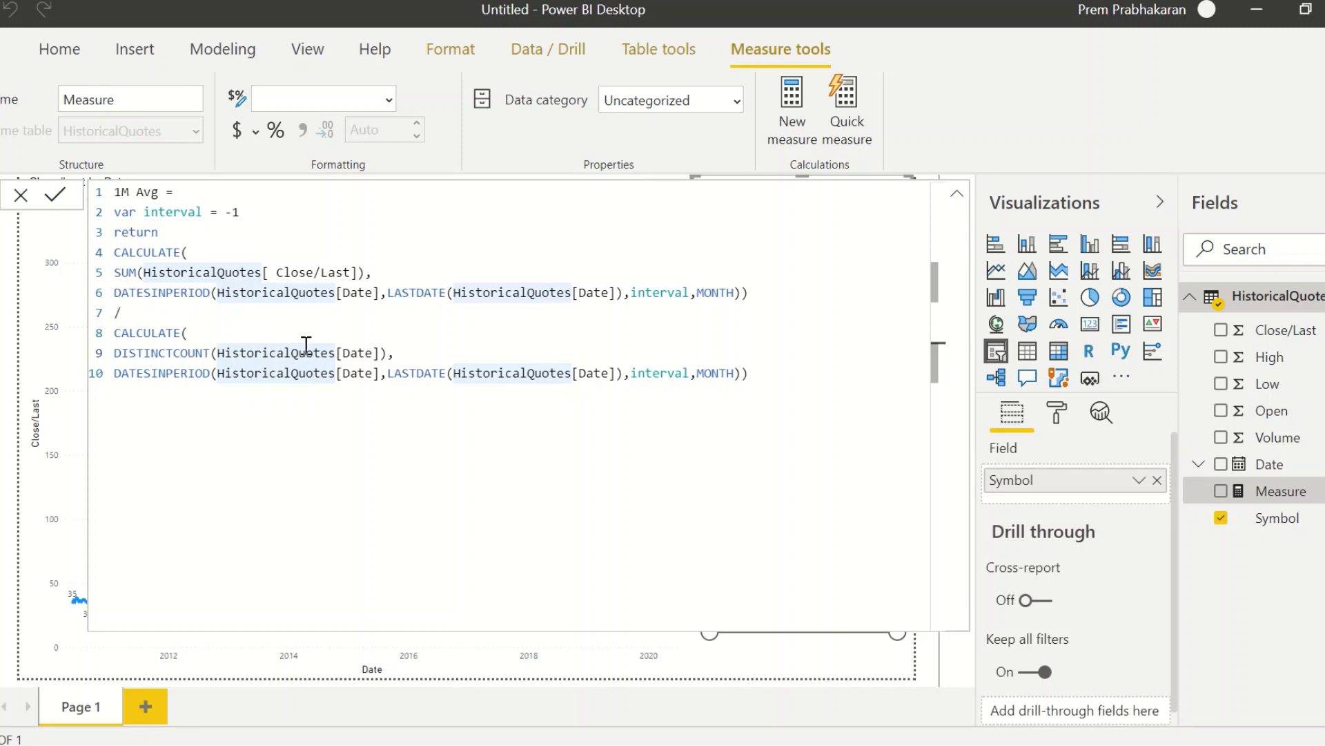
left_click(306, 349)
left_click(272, 221)
key("ctrl+a")
key("ctrl+c")
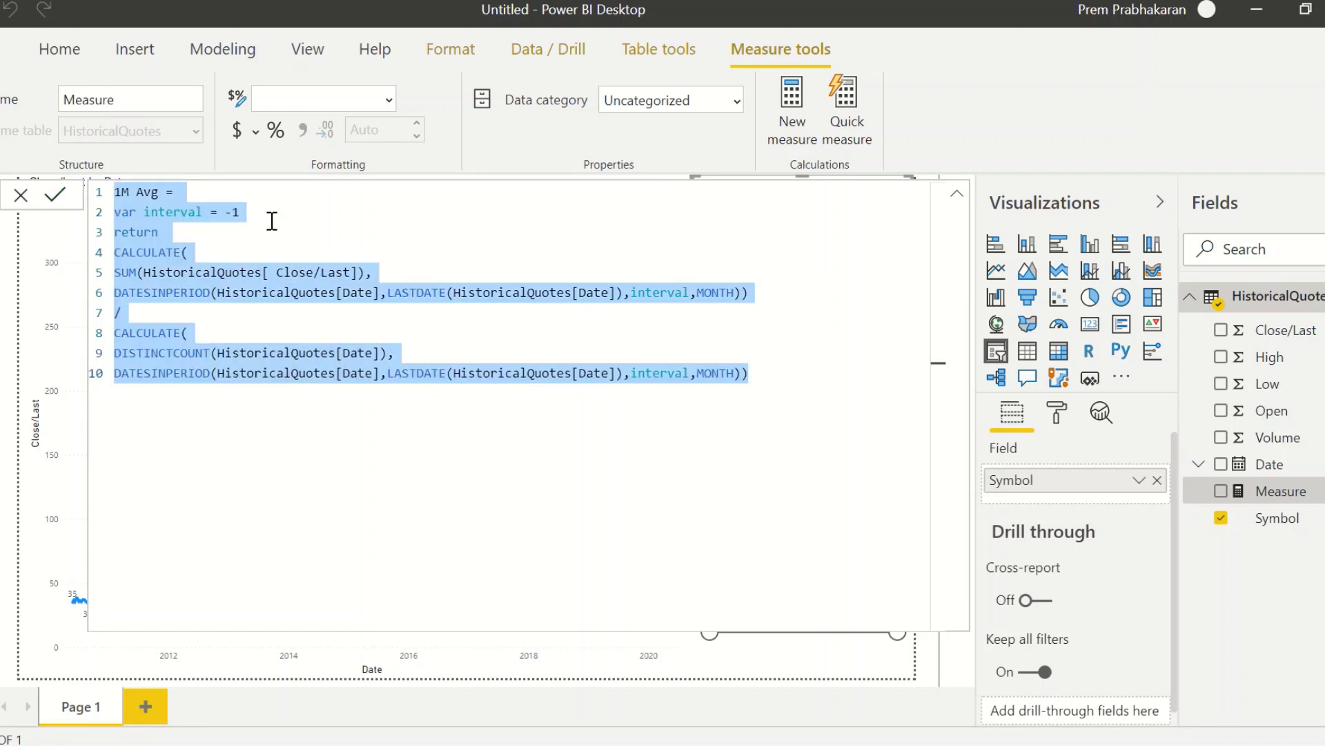
left_click(53, 197)
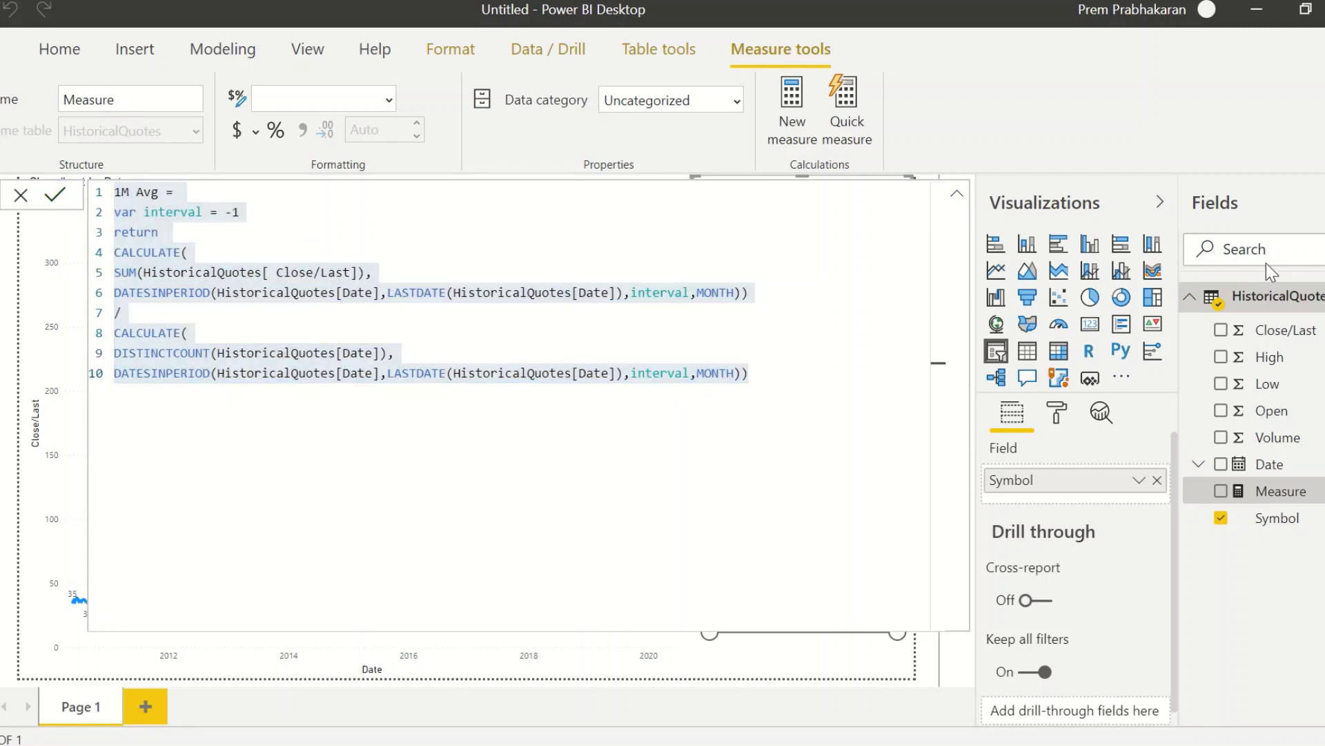
Create a HistoricalQuotes measure 3M Avg from the copied 1M Avg formula, with its interval variable set to -3.
right_click(1256, 302)
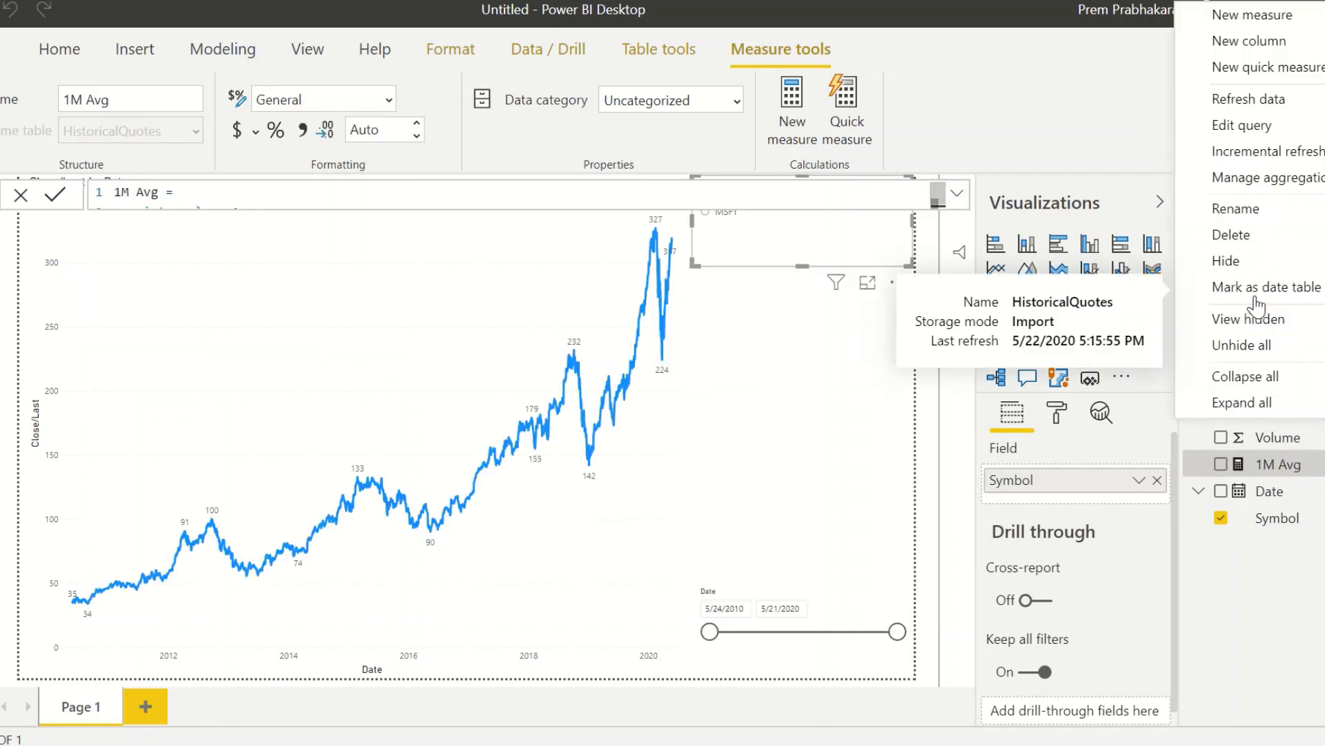
left_click(1270, 20)
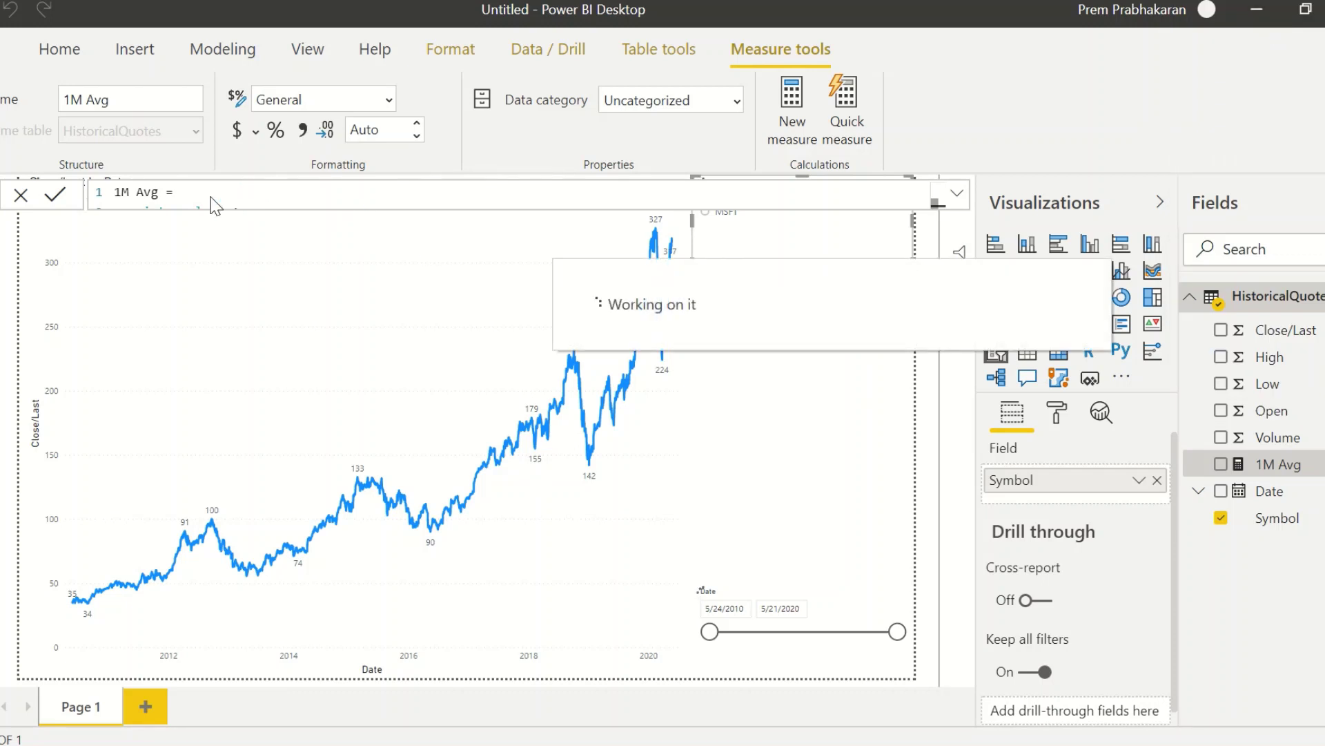
key("ctrl+v")
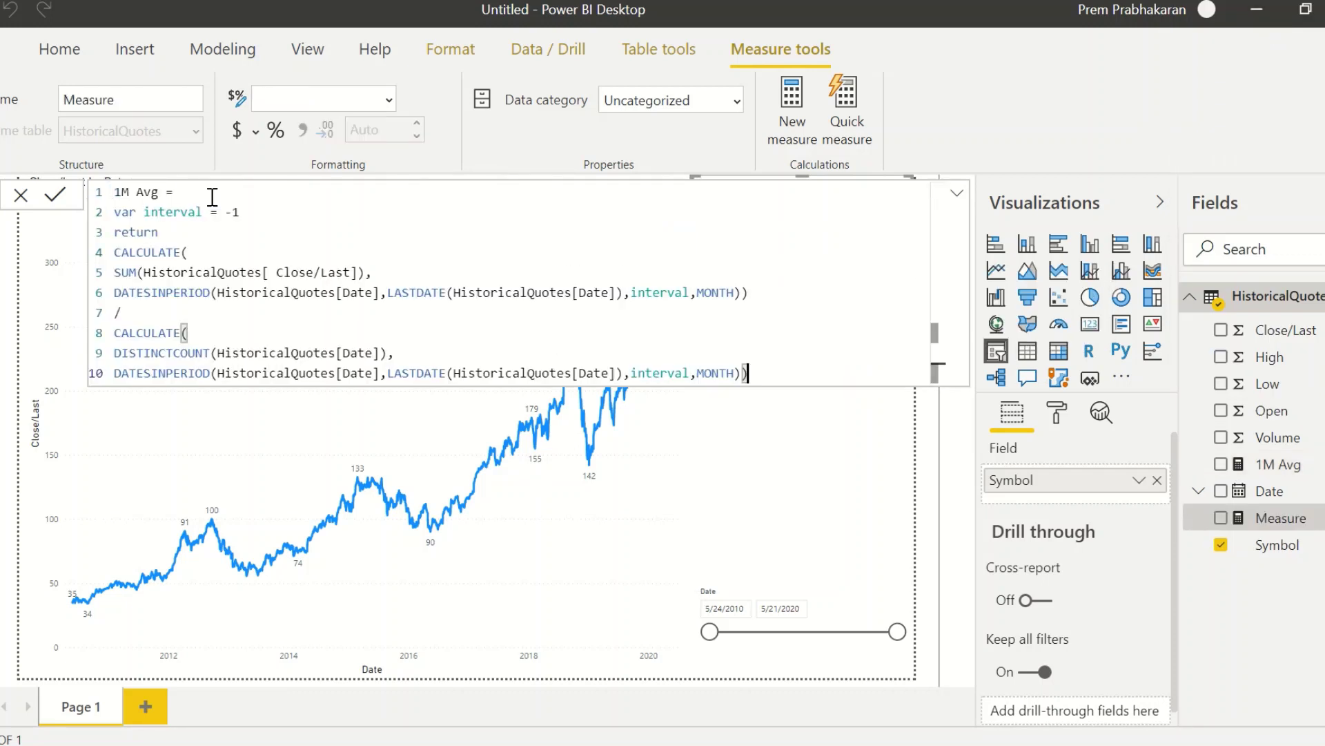
left_click(242, 211)
left_click(116, 195)
type("3")
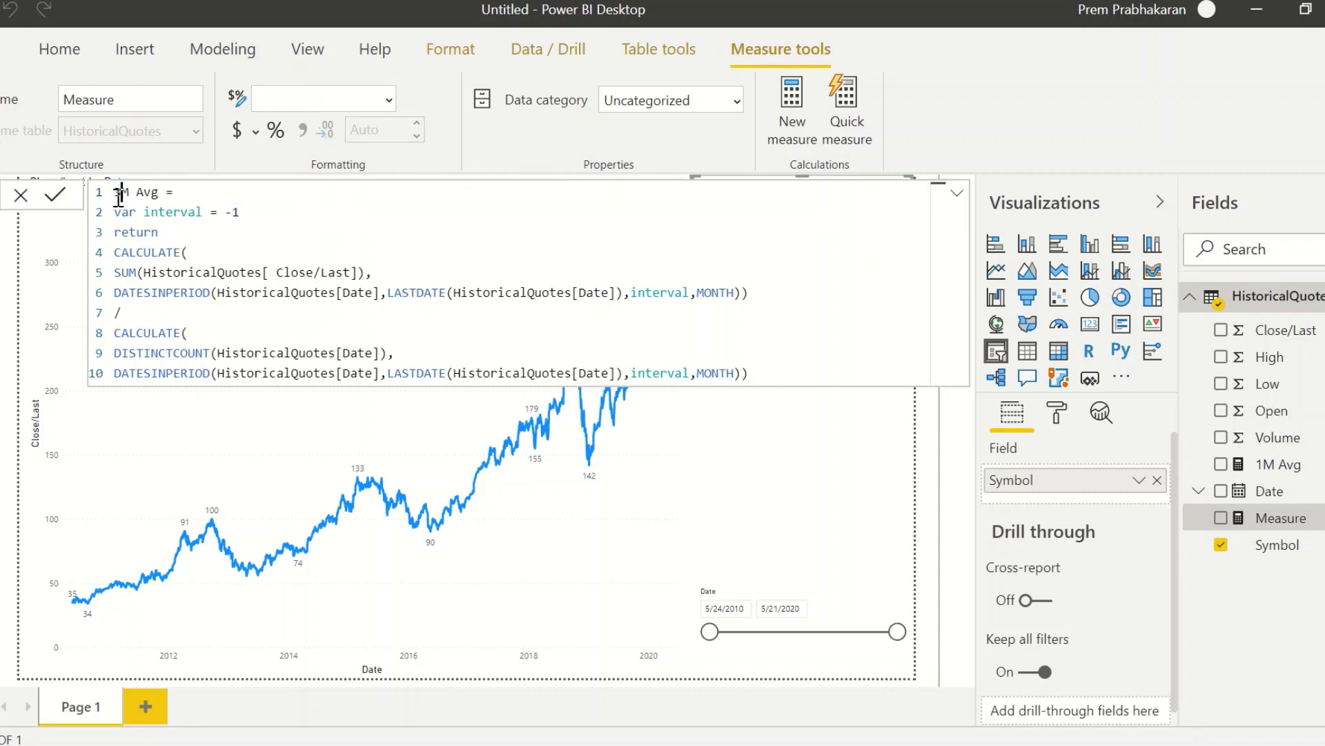
left_click(243, 212)
key("BackSpace")
type("3")
left_click(54, 196)
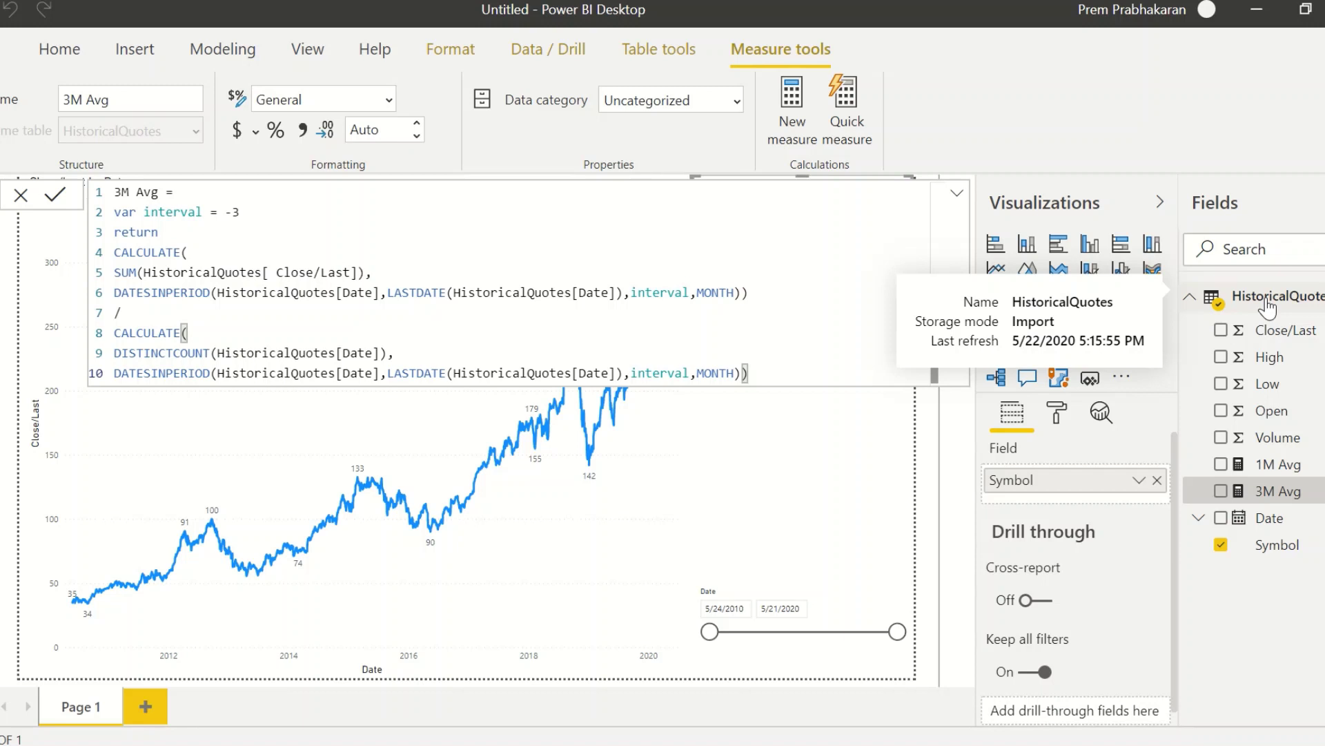
Create a HistoricalQuotes measure 6M Avg from the copied formula, with its interval variable set to -6.
right_click(1267, 306)
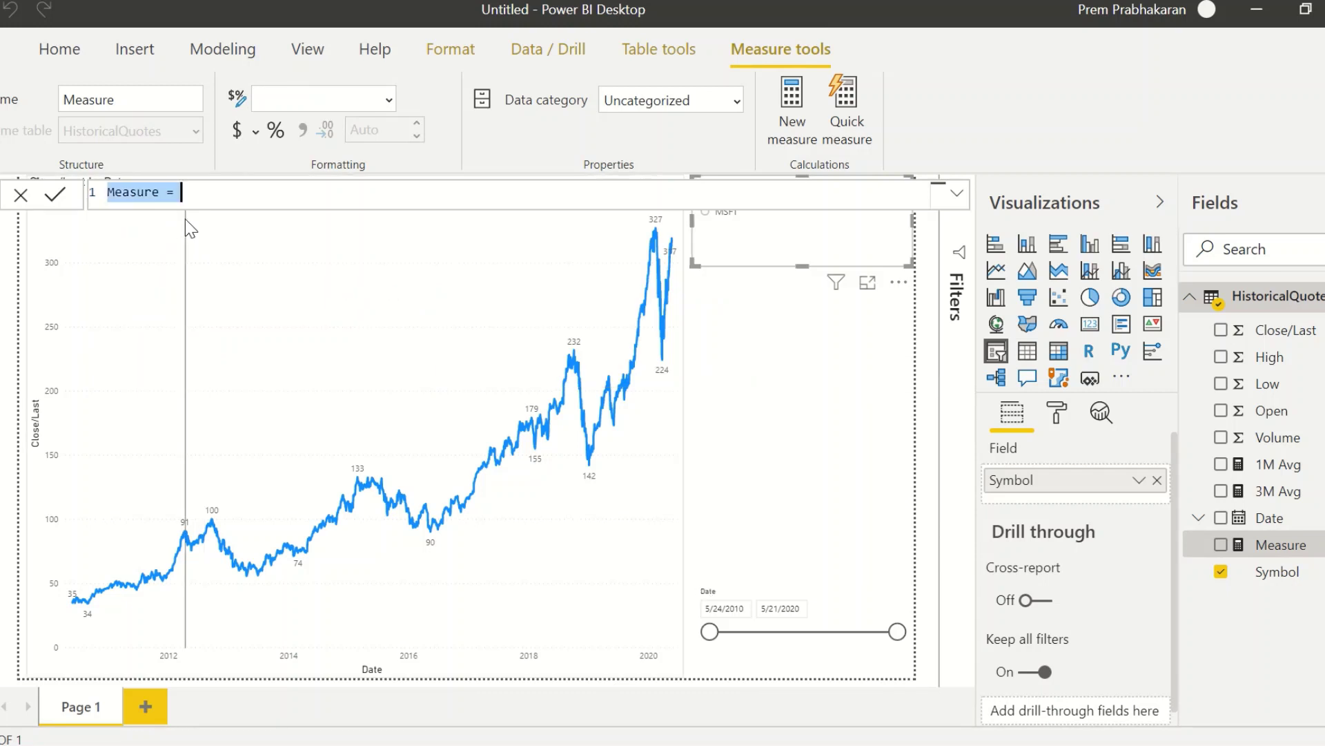
key("ctrl+v")
double_click(122, 198)
type("6M")
key("Down")
key("End")
key("BackSpace")
type("6")
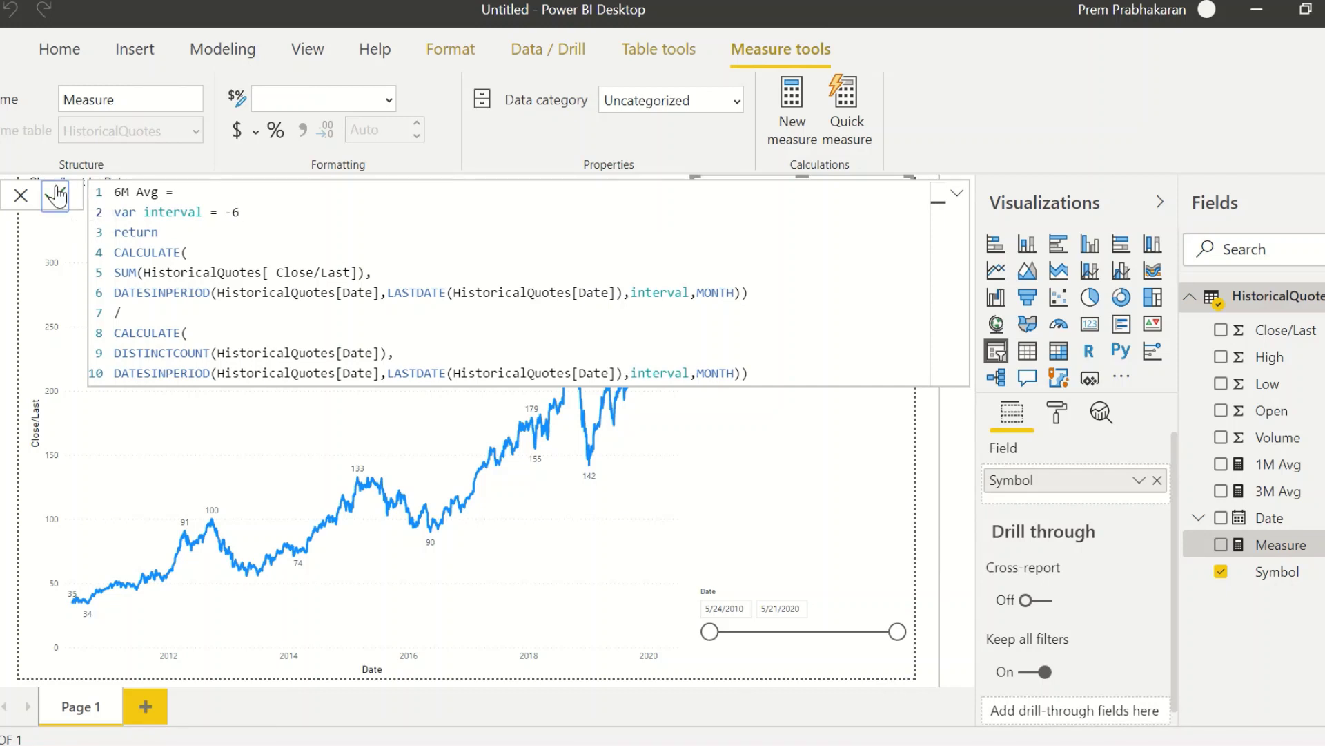
key("Return")
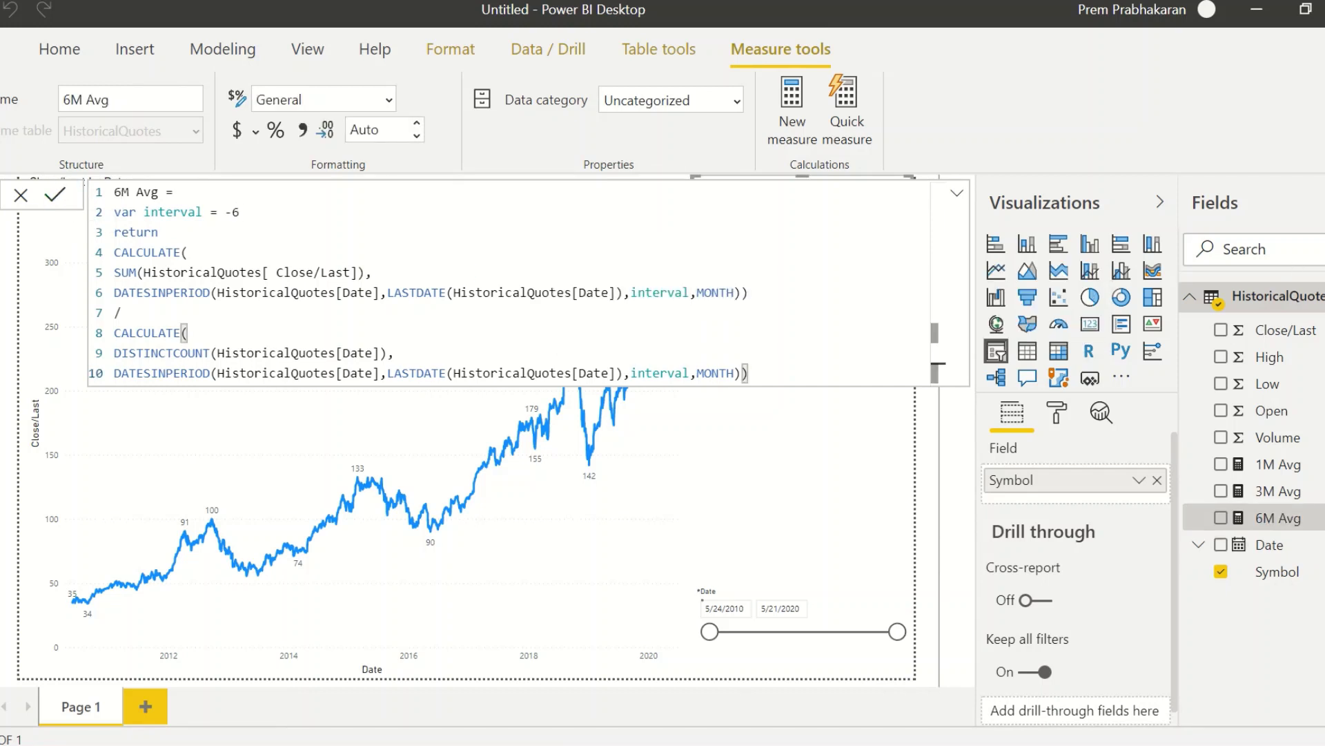
Create a HistoricalQuotes measure 9M Avg from the copied formula, with its interval variable set to -9.
right_click(1281, 303)
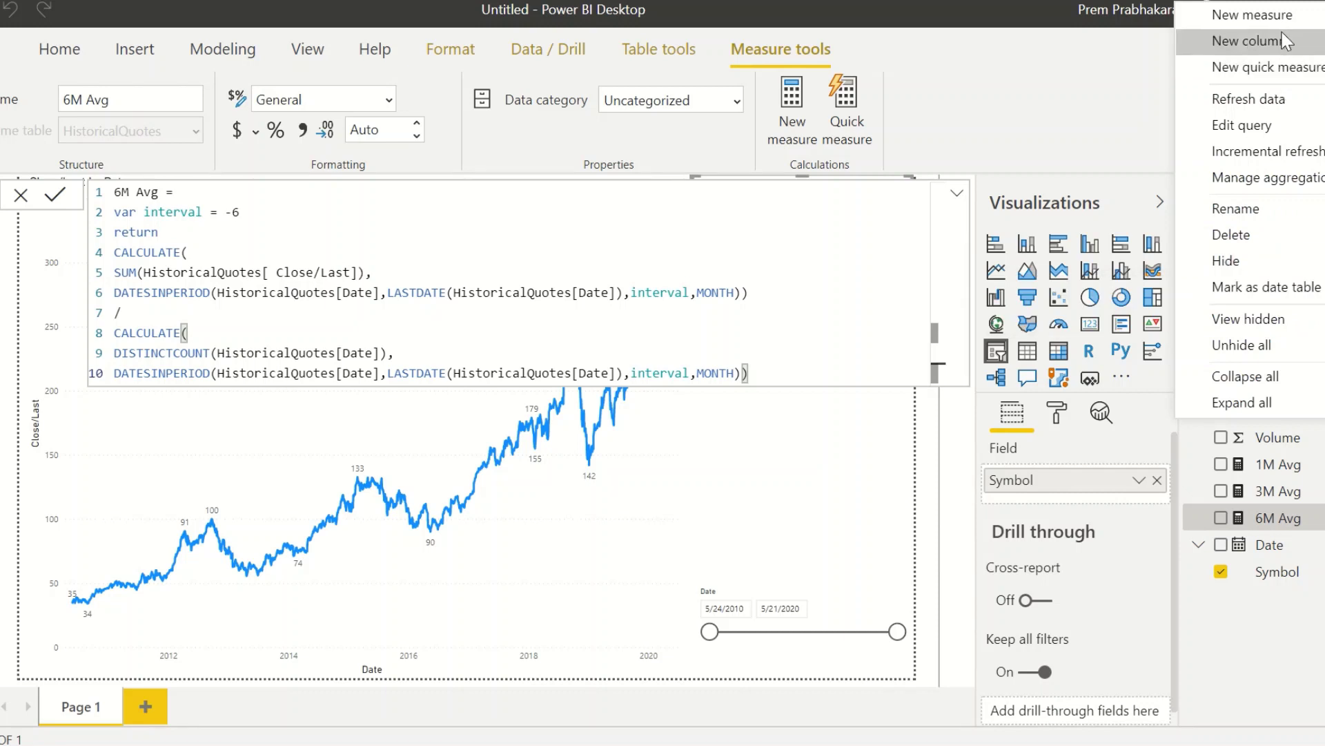
left_click(426, 252)
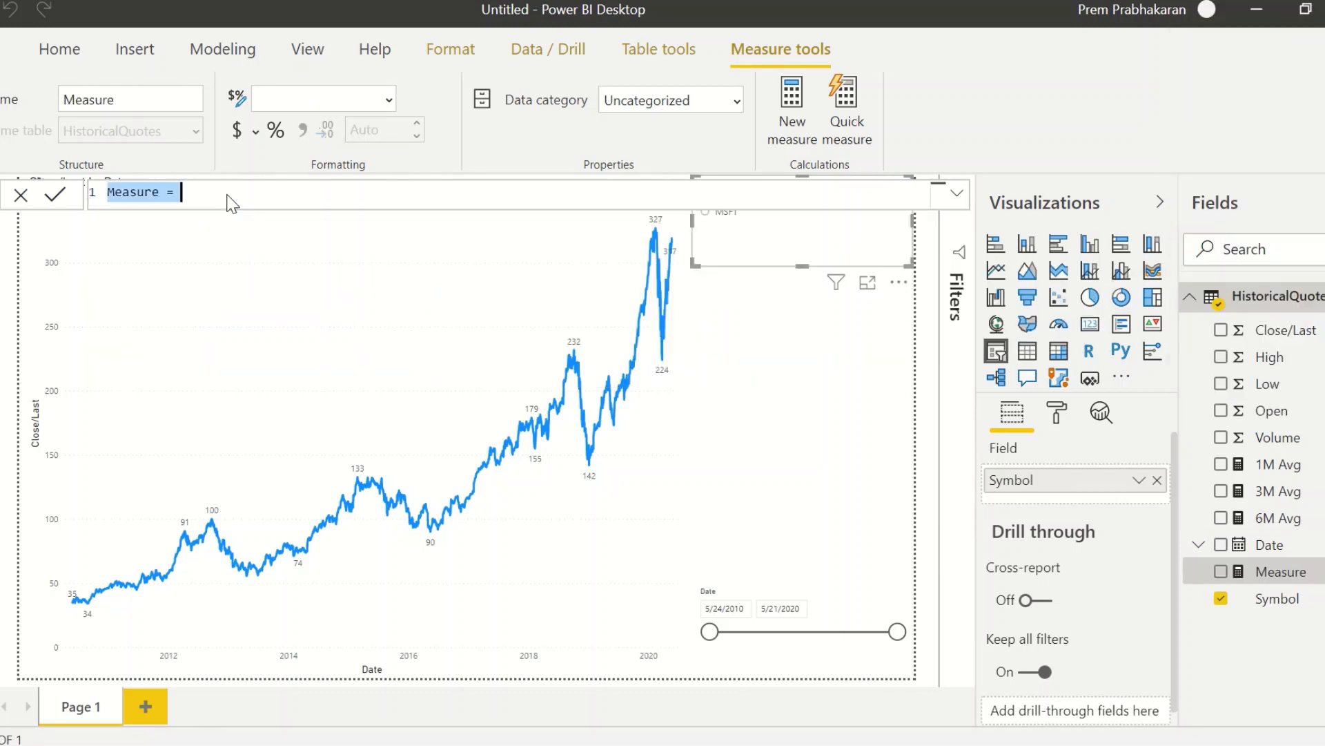
type("1M Avg = var interval = -1 return CALCULATE( SUM(HistoricalQuotes[ Close/Last]), DATESINPERIOD(HistoricalQuotes[Date],LASTDATE(HistoricalQuotes[Date]),interval,MONTH)) / CALCULATE( DISTINCTCOUNT(HistoricalQuotes[Date]), DATESINPERIOD(HistoricalQuotes[Date],LASTDATE(HistoricalQuotes[Date]),interval,MONTH))")
left_click(123, 198)
key("BackSpace")
type("9")
key("Down")
key("End")
key("BackSpace")
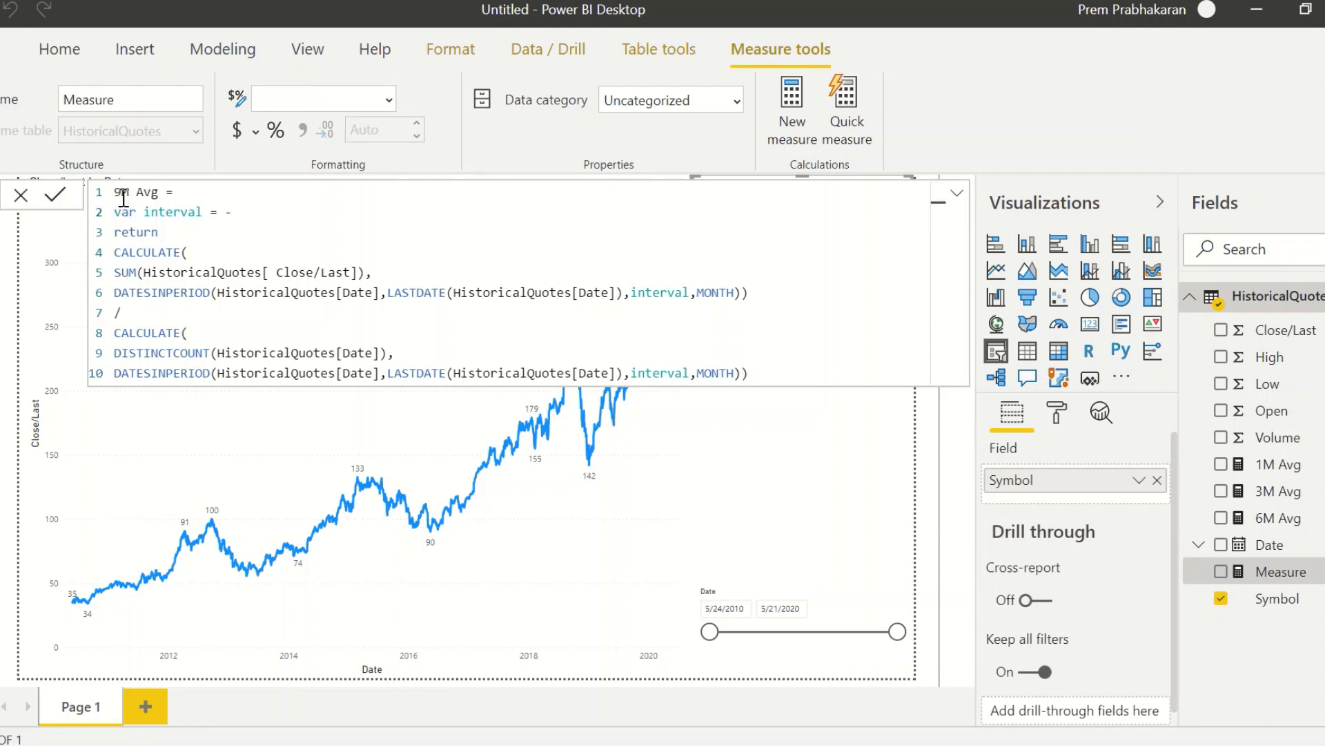
left_click(52, 199)
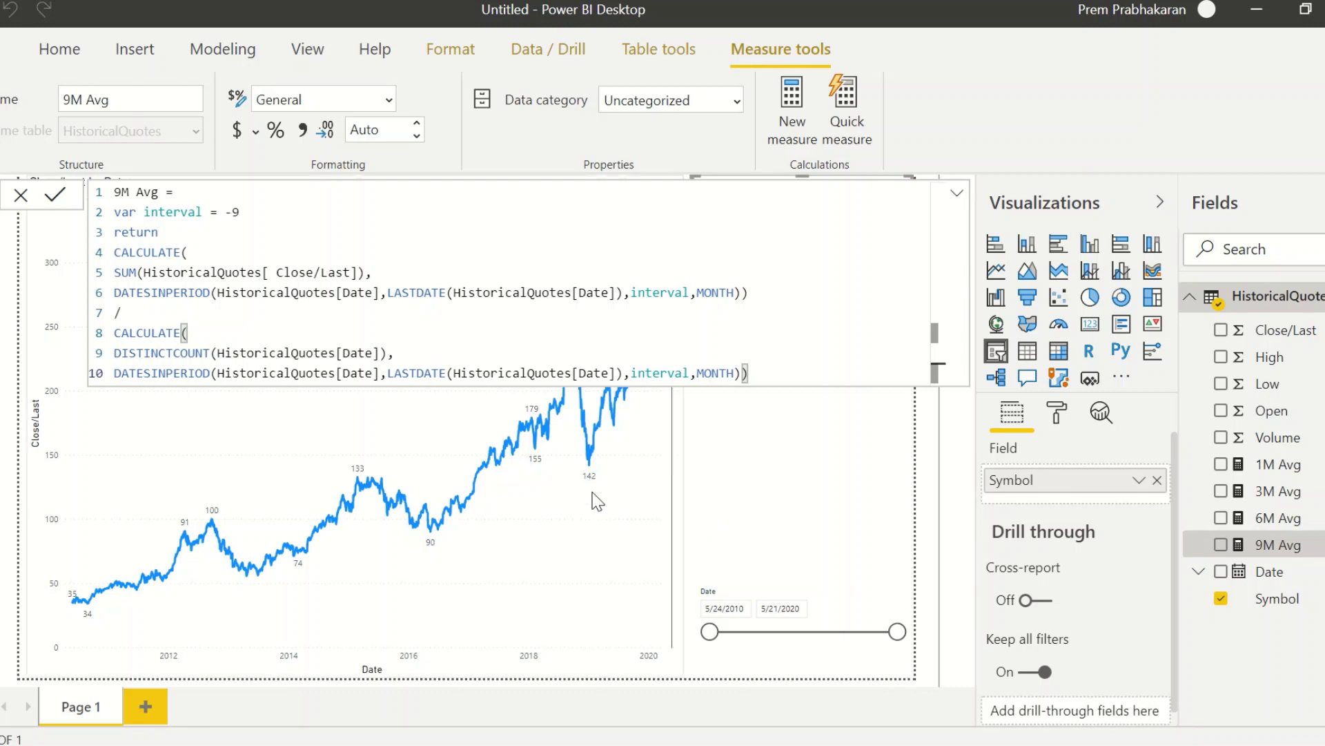
Add the 1M Avg, 3M Avg, 6M Avg and 9M Avg measures as values of the closing-price line chart.
left_click(426, 456)
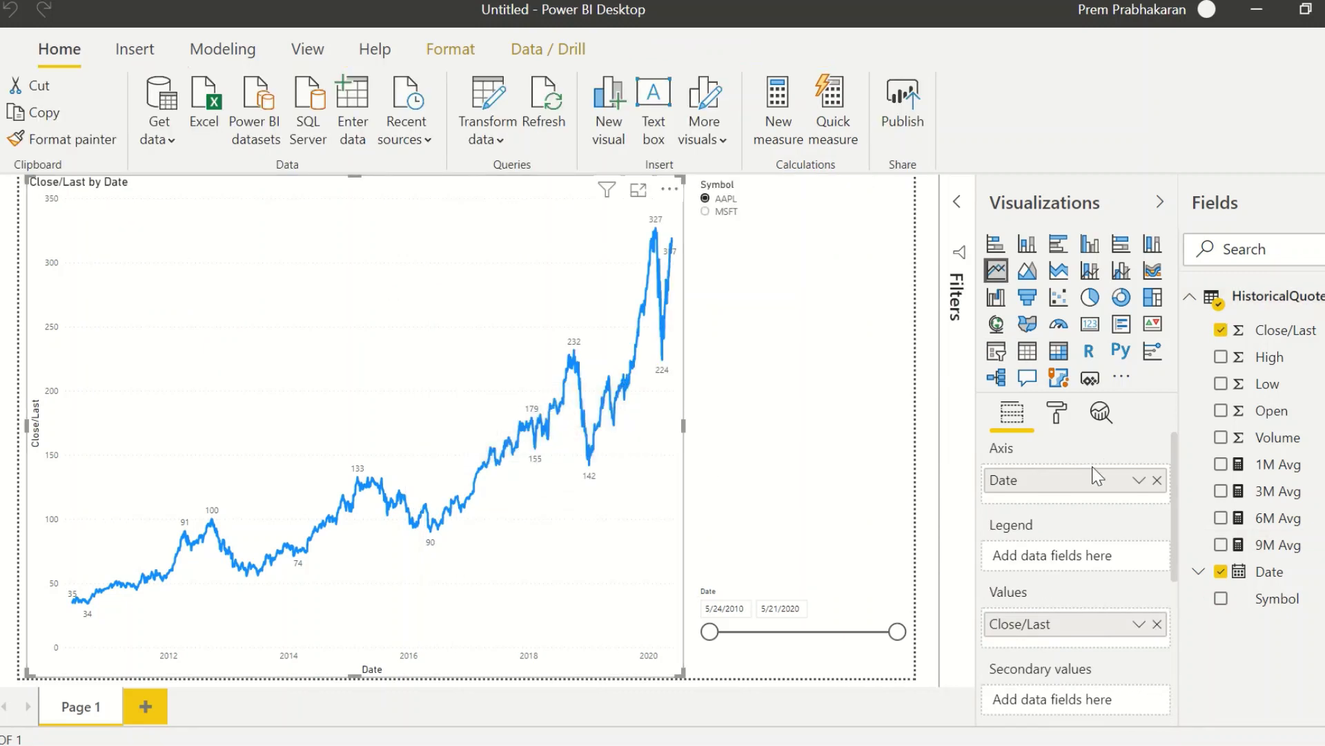
left_click_drag(1283, 464, 1048, 644)
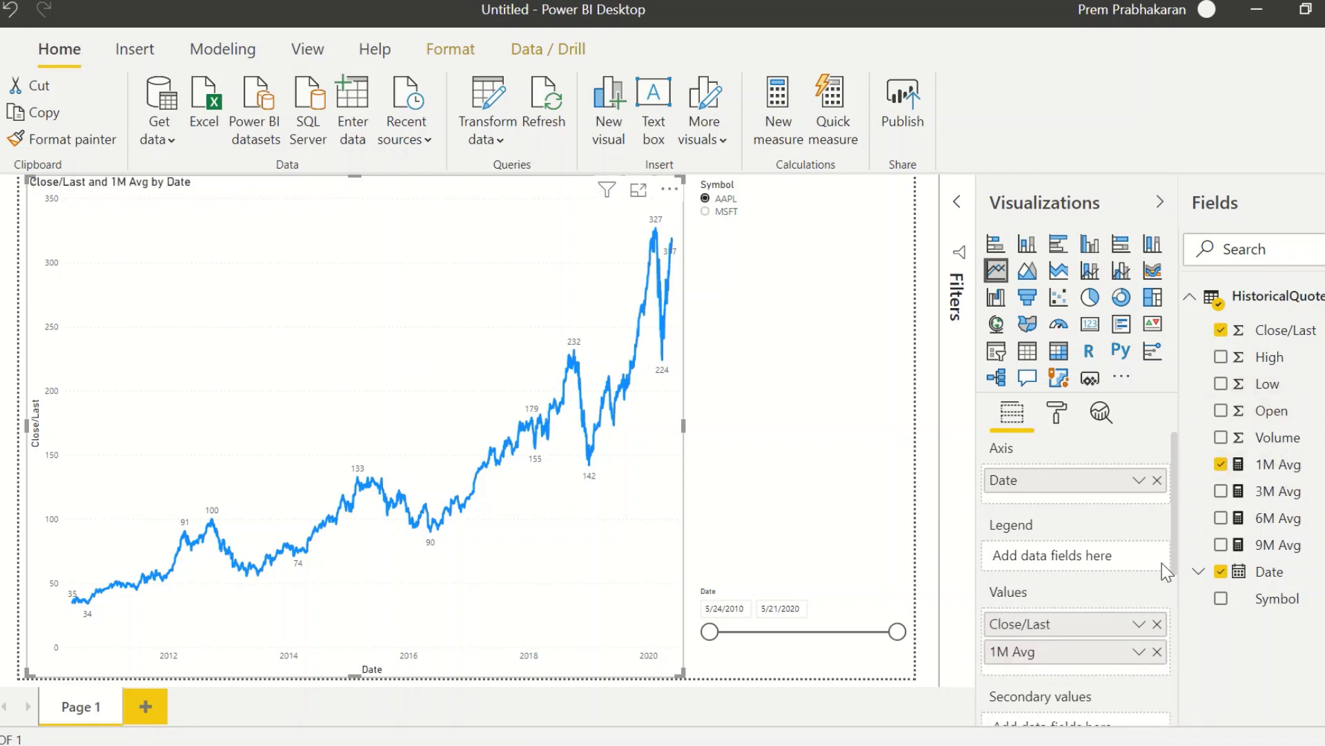
left_click(1221, 491)
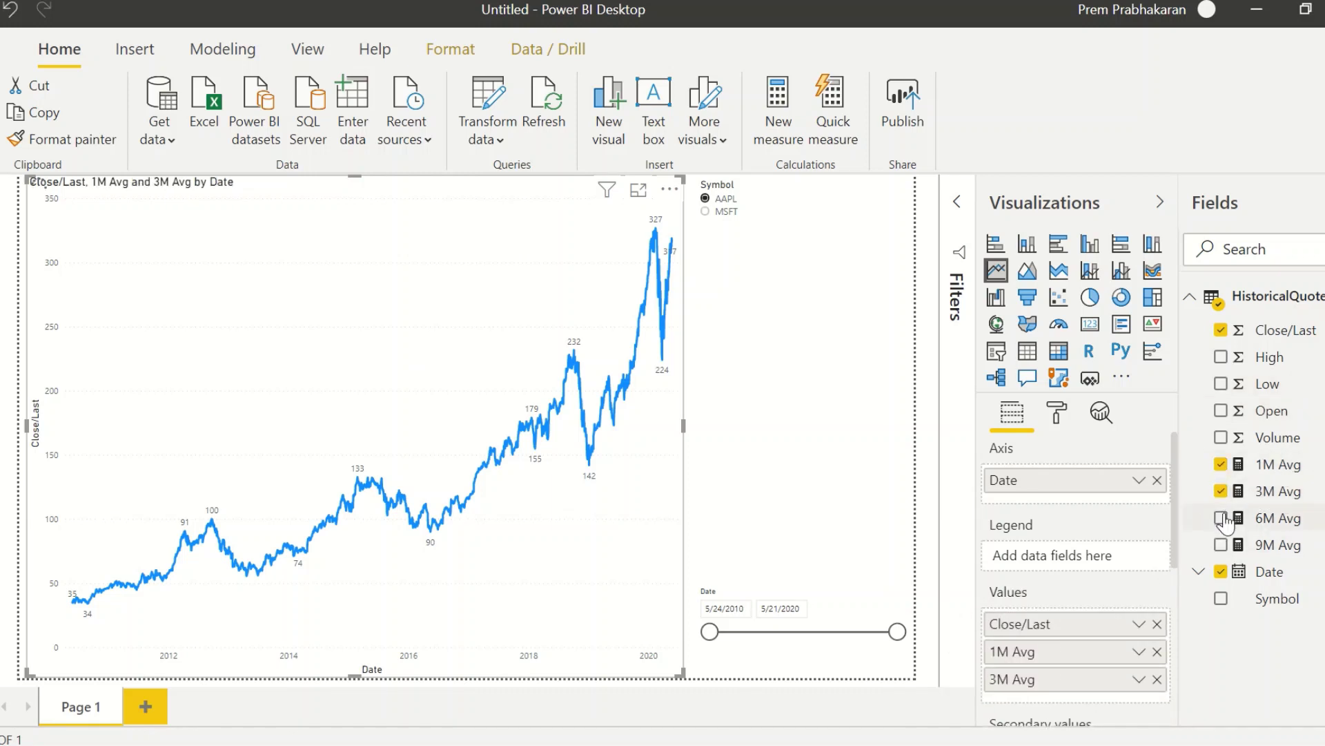
left_click(1220, 518)
left_click(1221, 545)
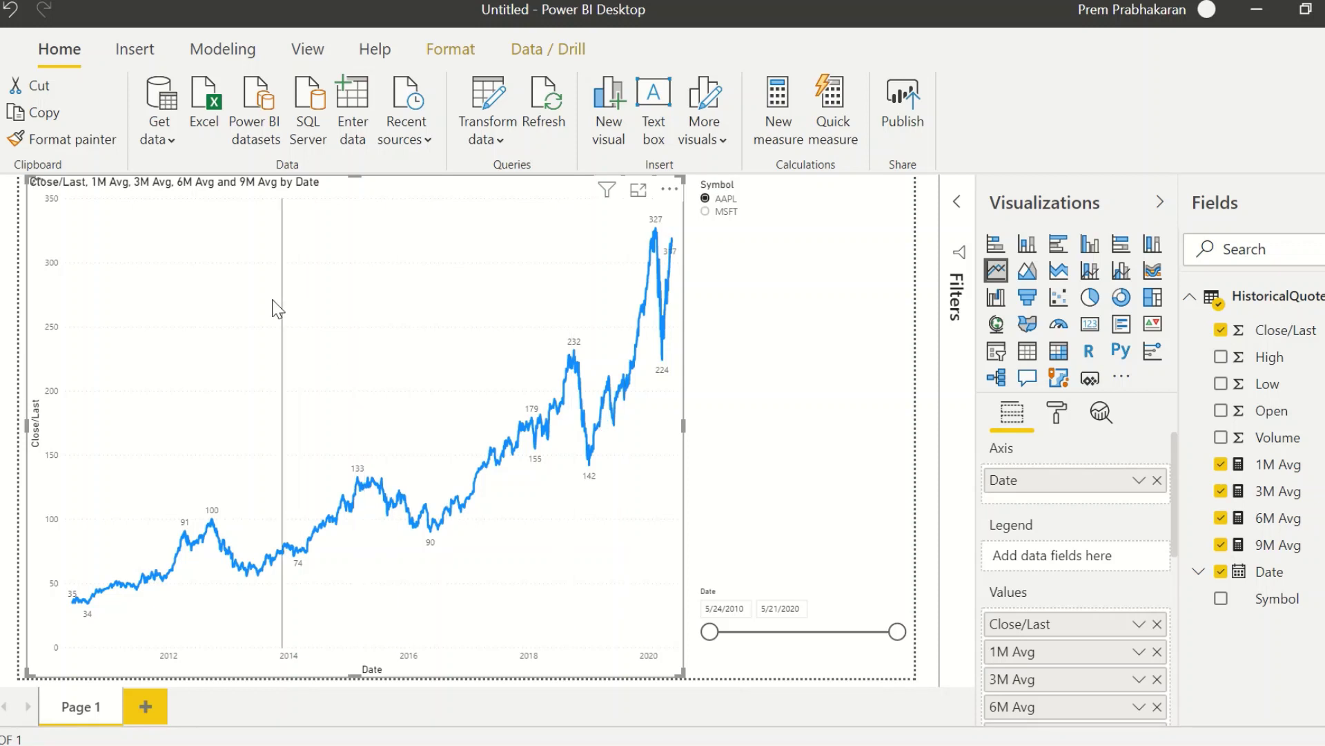
mouse_move(276, 308)
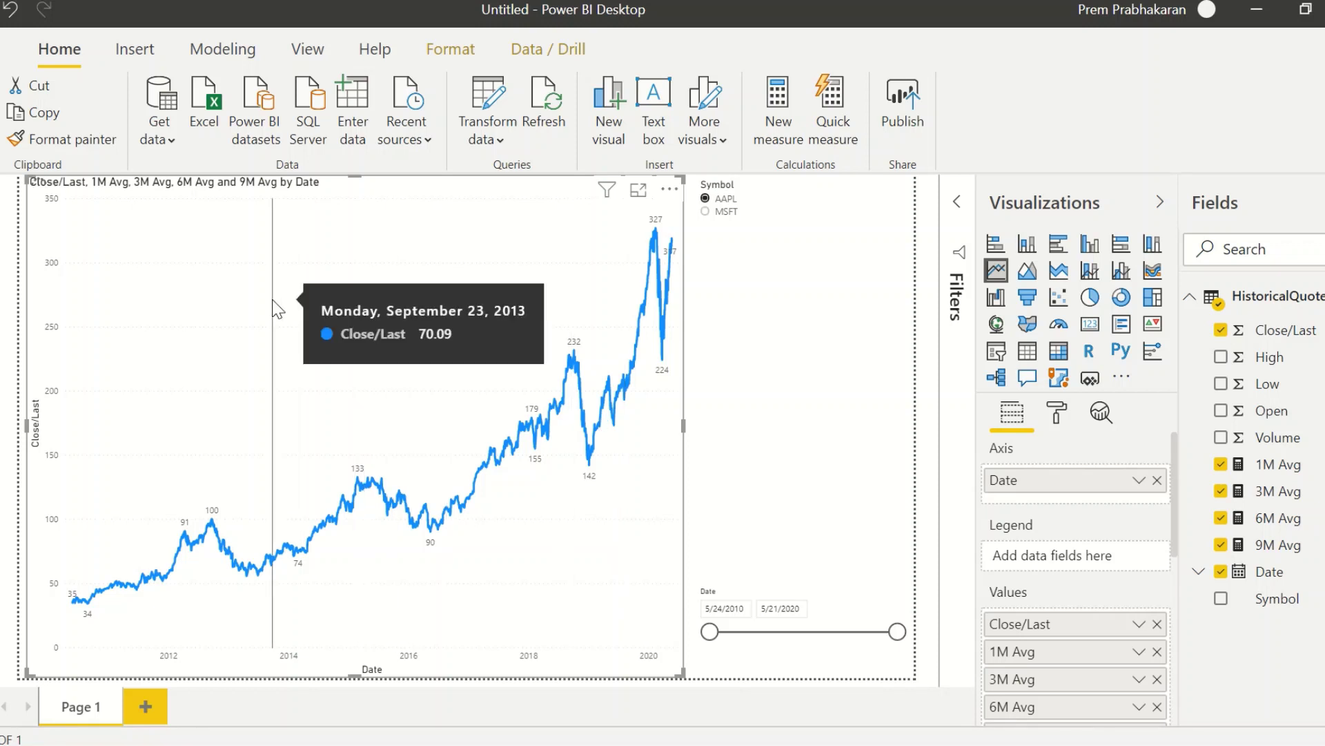
left_click(717, 200)
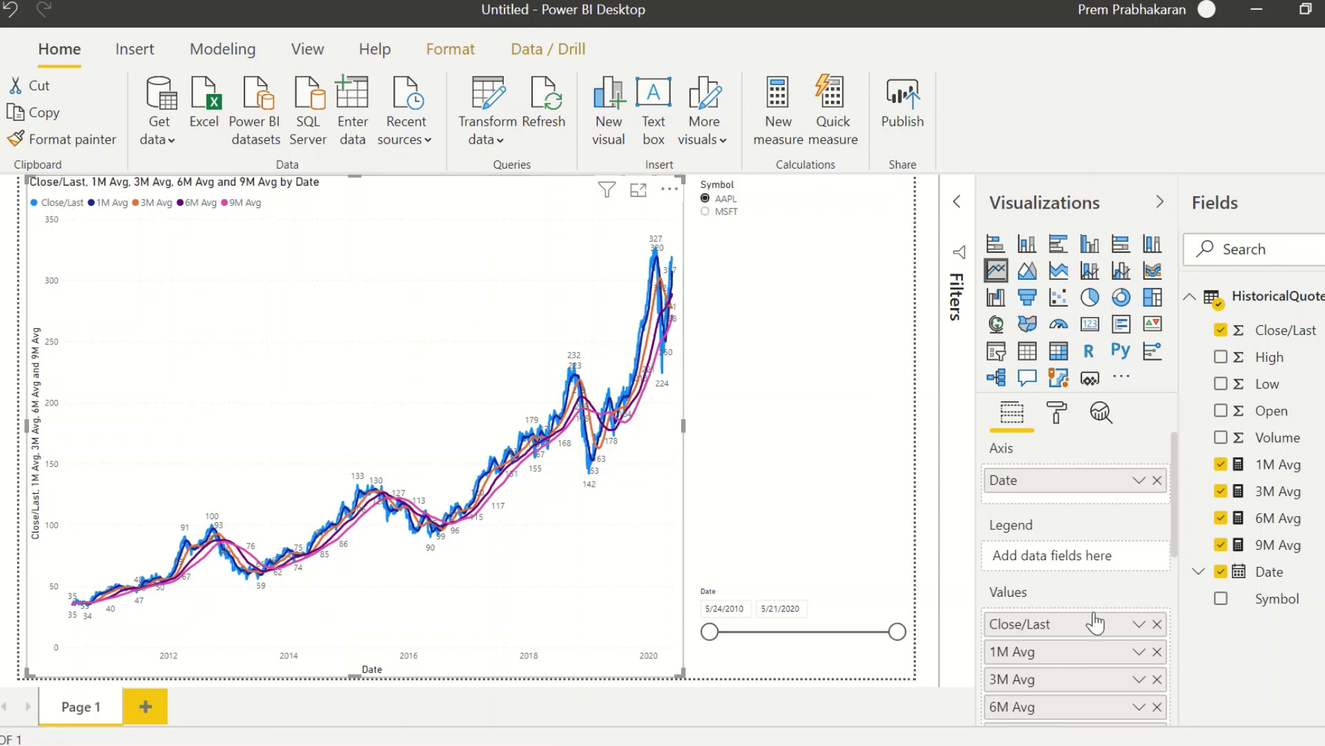
Aggregate the line chart's Close/Last value by Average and rename that value Stock Value.
left_click(1137, 625)
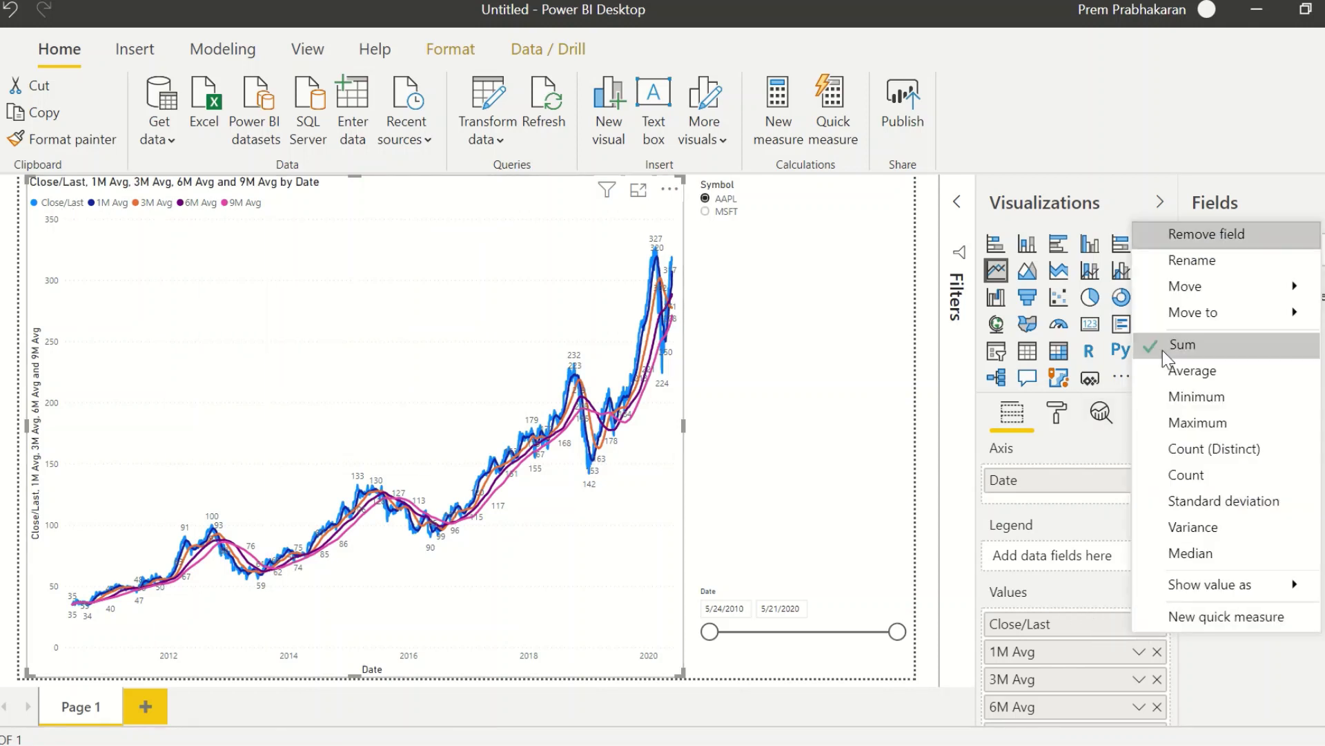
left_click(1192, 374)
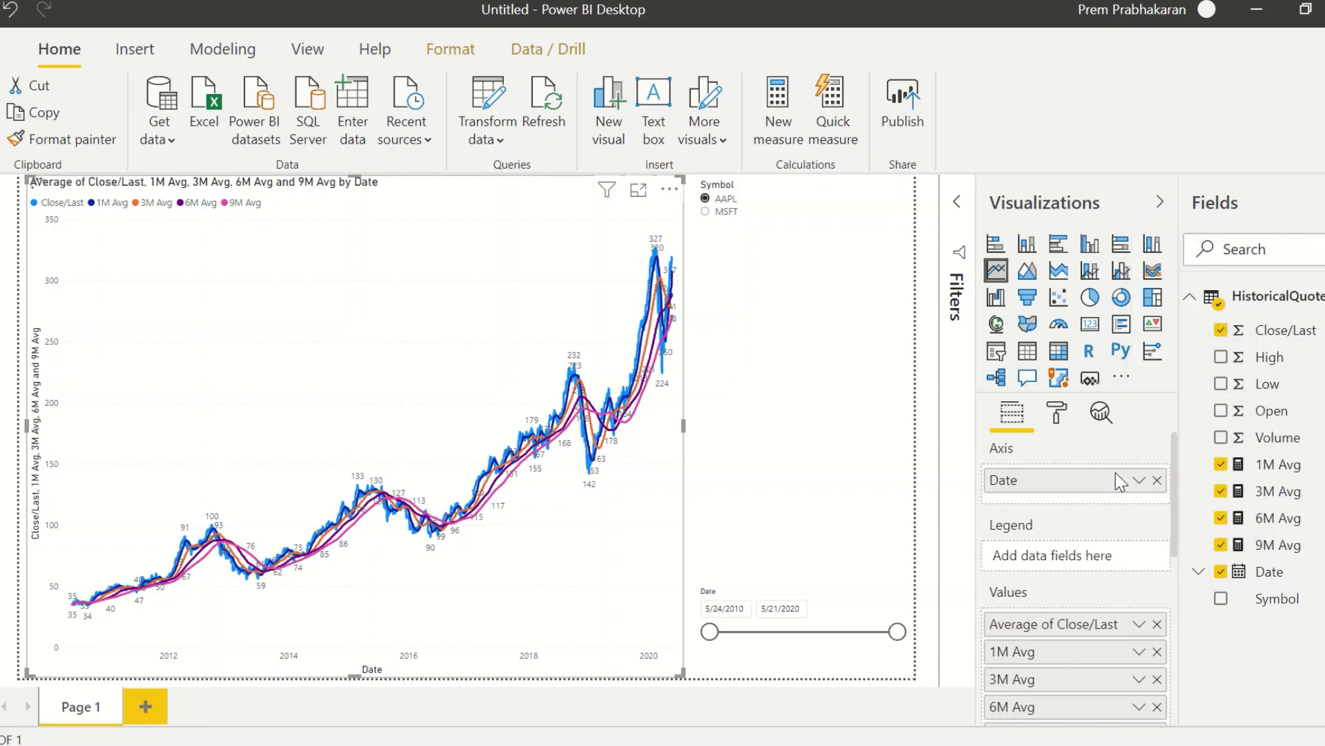
left_click(1138, 624)
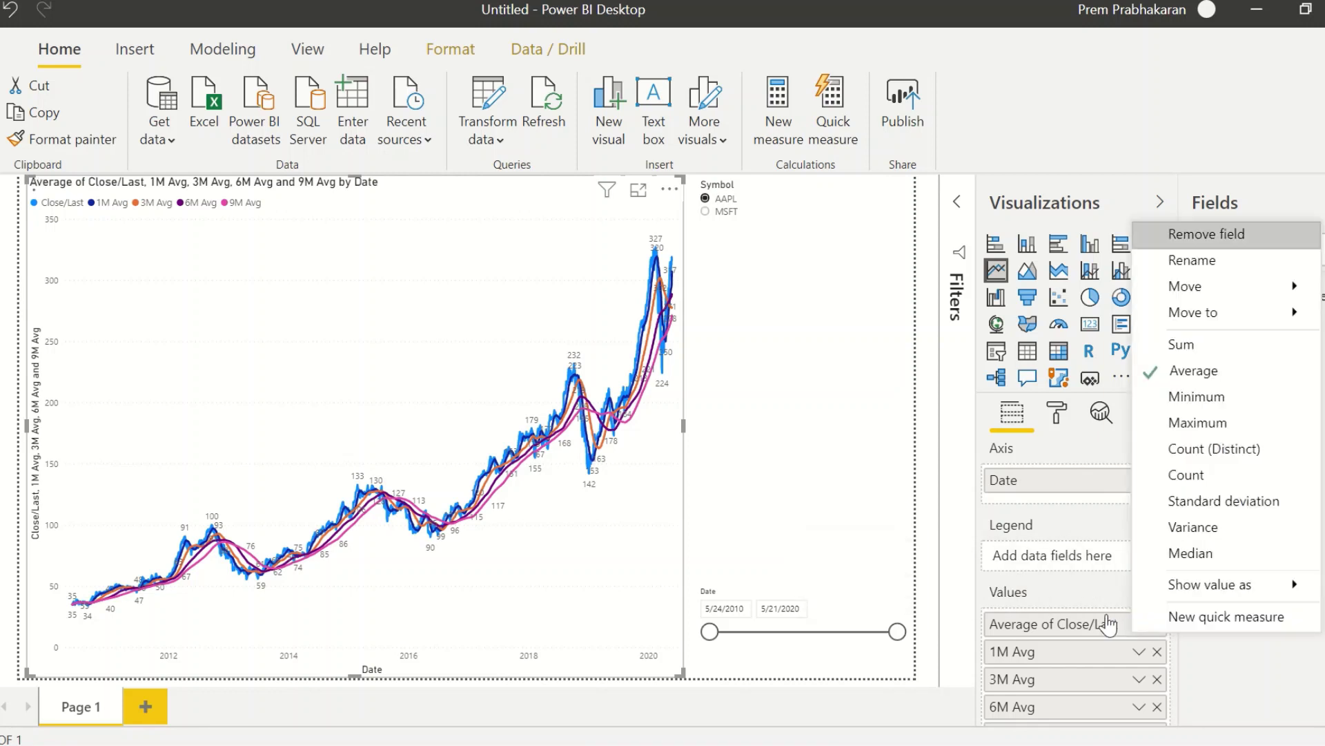
left_click(1192, 260)
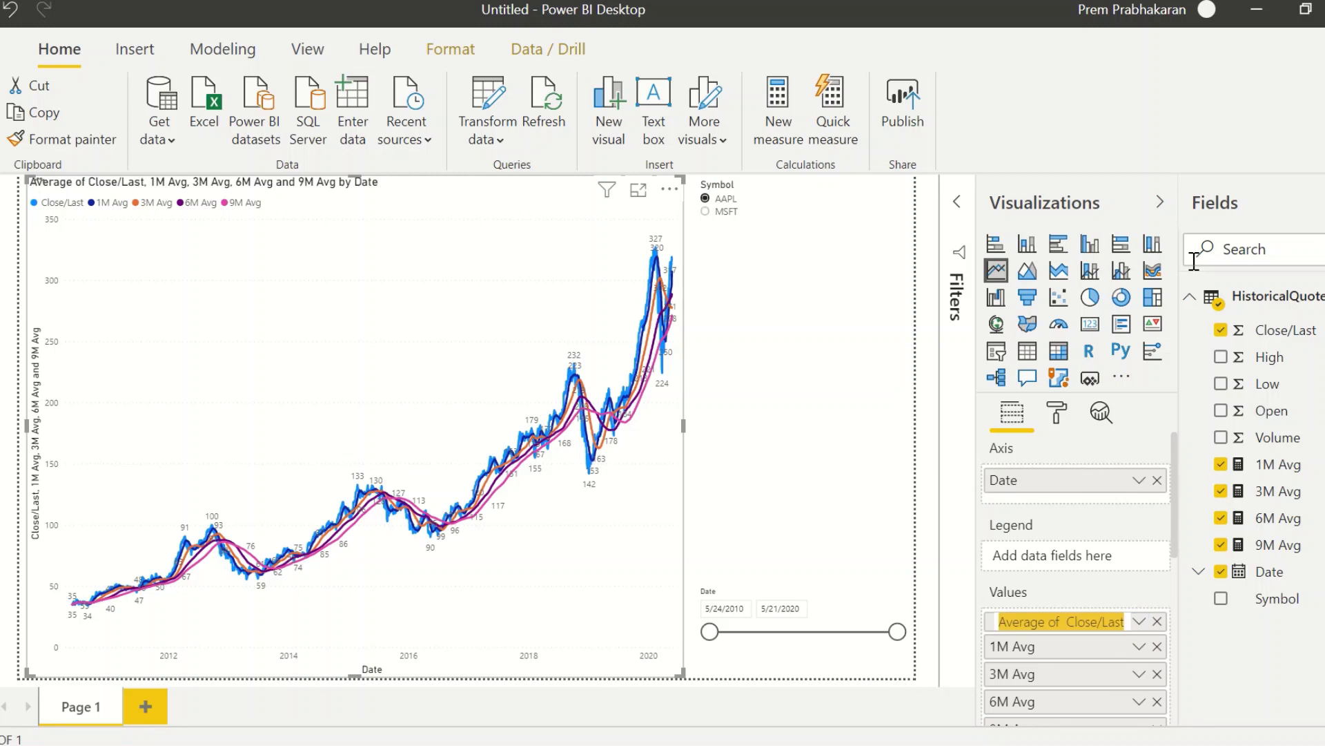
type("Stock Value")
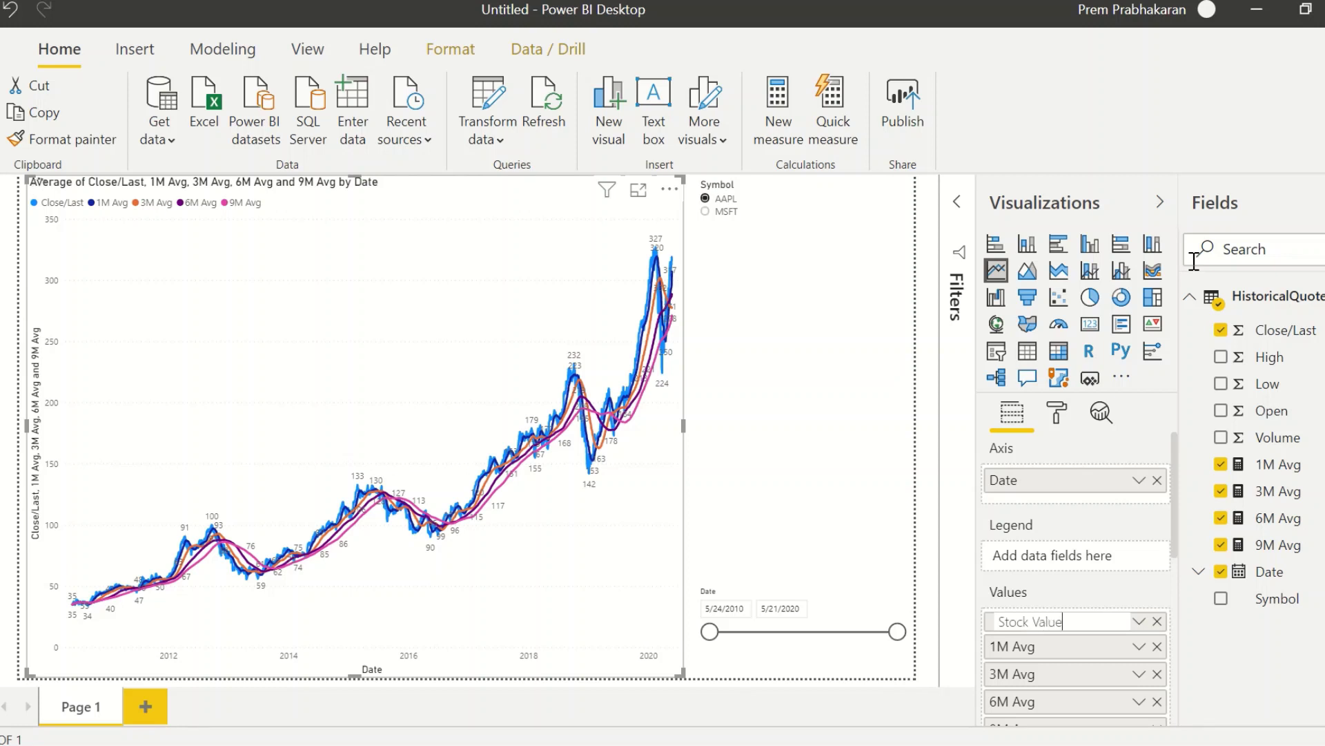
key("Return")
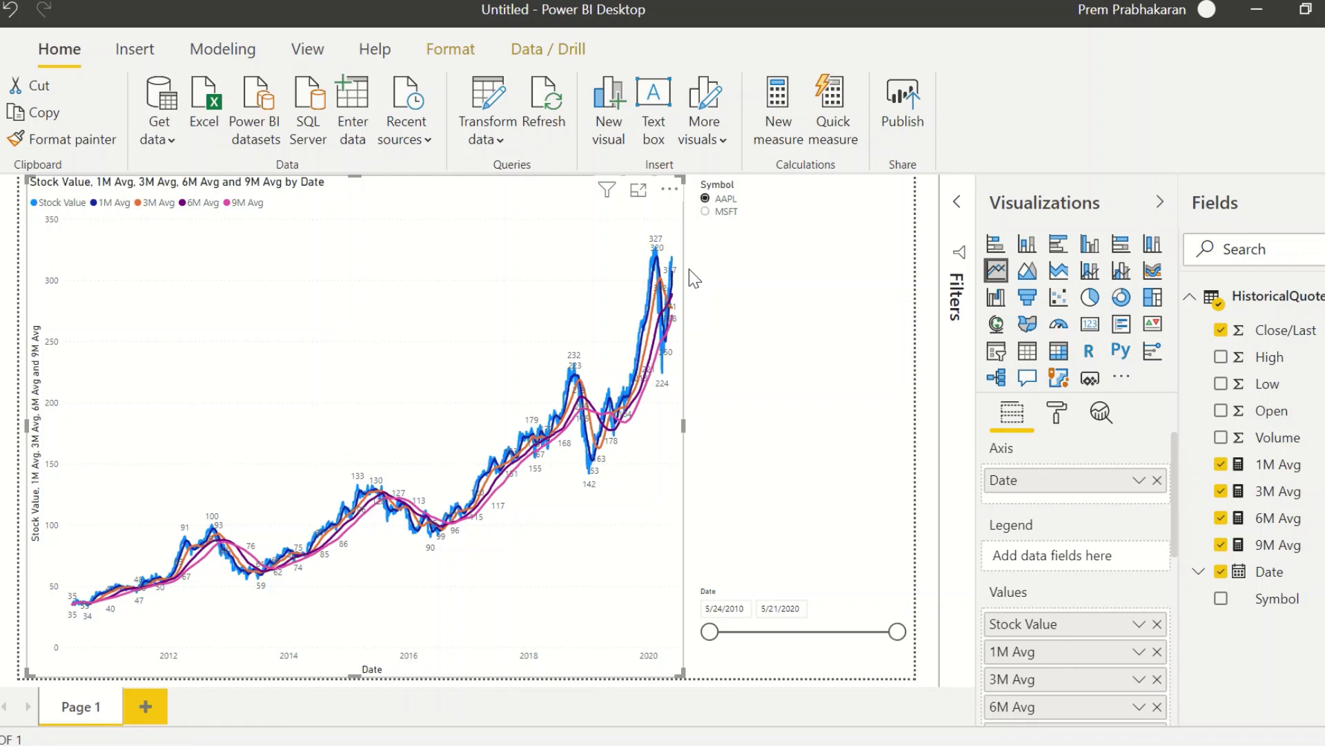
Filter the report to MSFT, highlight the 9M Avg and 6M Avg lines in turn, and clear the highlight.
left_click(706, 212)
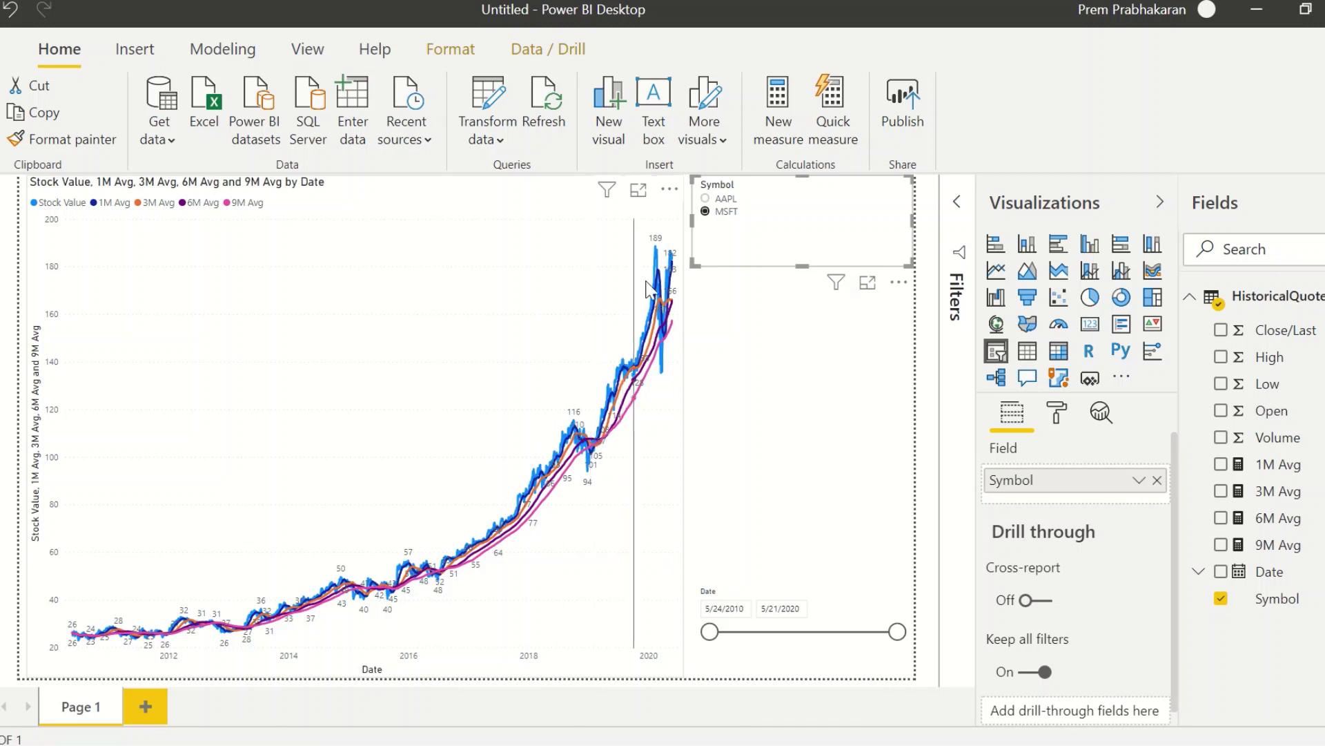
left_click(246, 203)
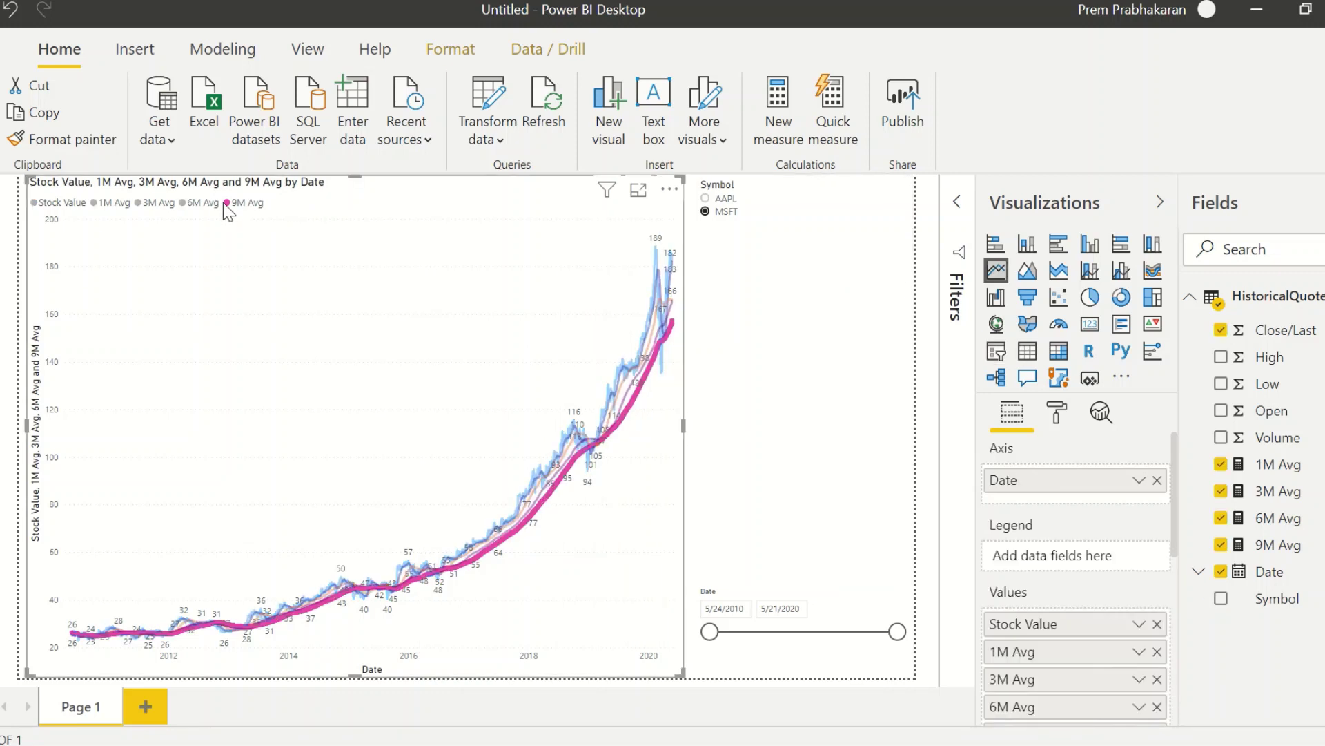
left_click(211, 208)
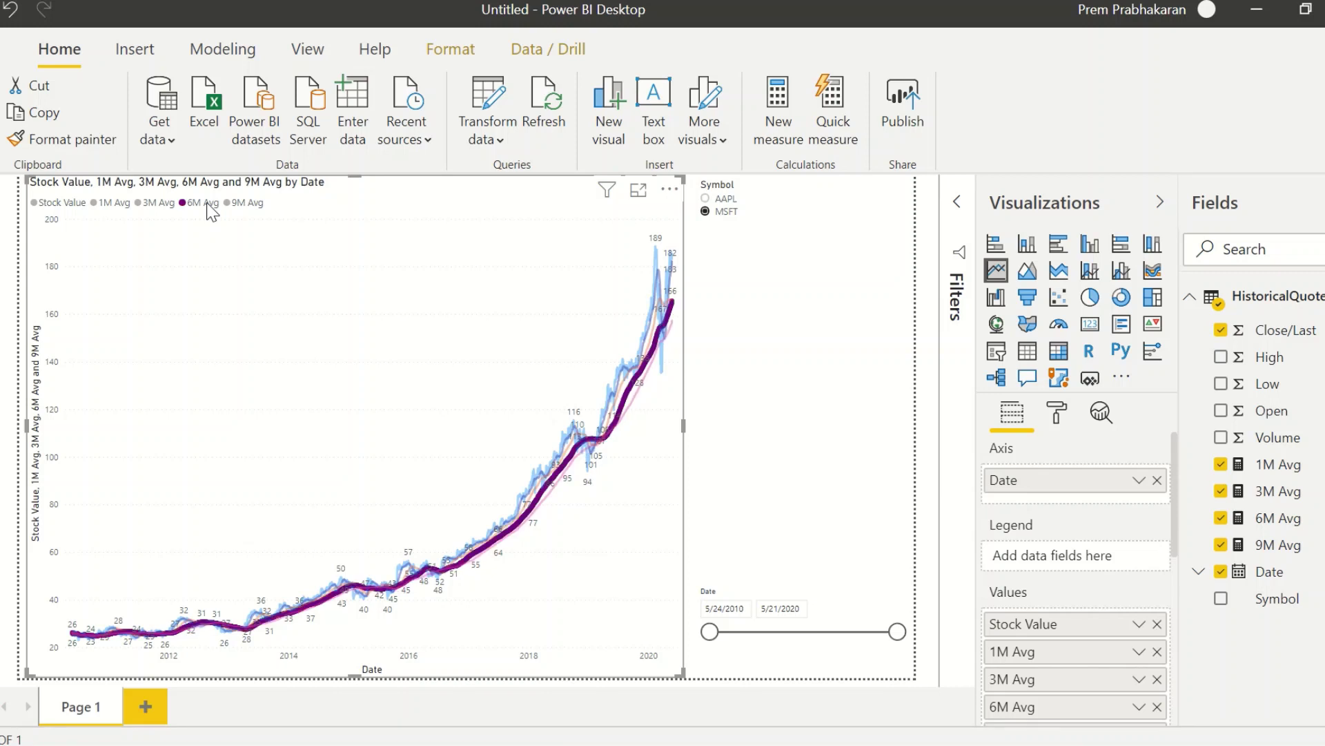
left_click(210, 207)
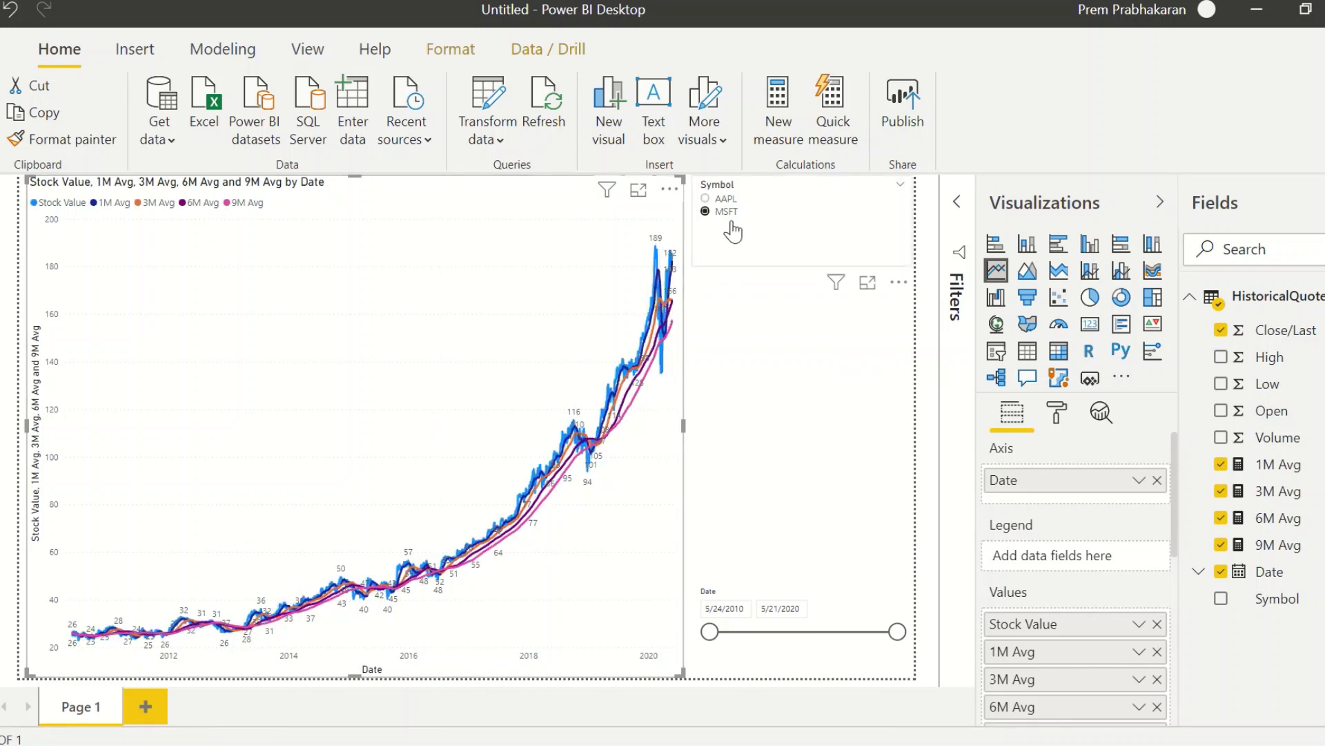
mouse_move(673, 373)
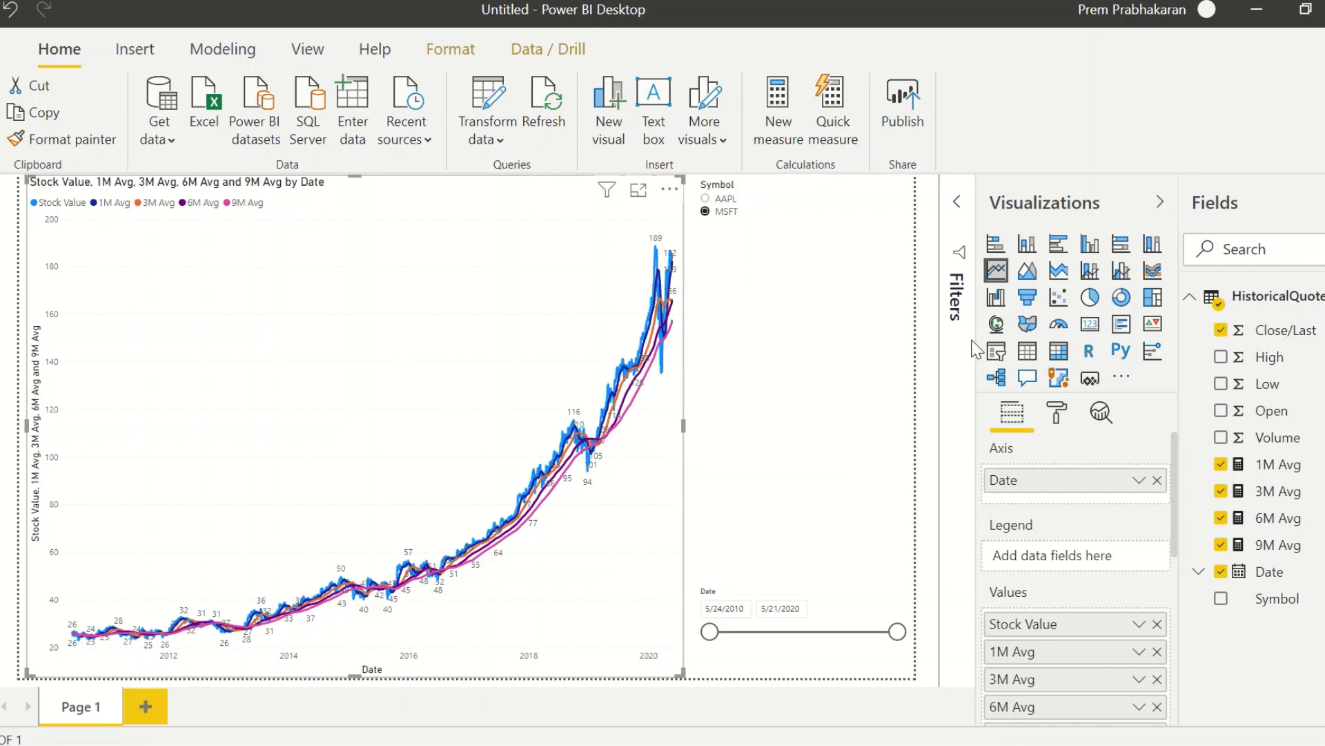
Try a table visual holding the 6M Avg measure on the report page, and delete it.
left_click(818, 342)
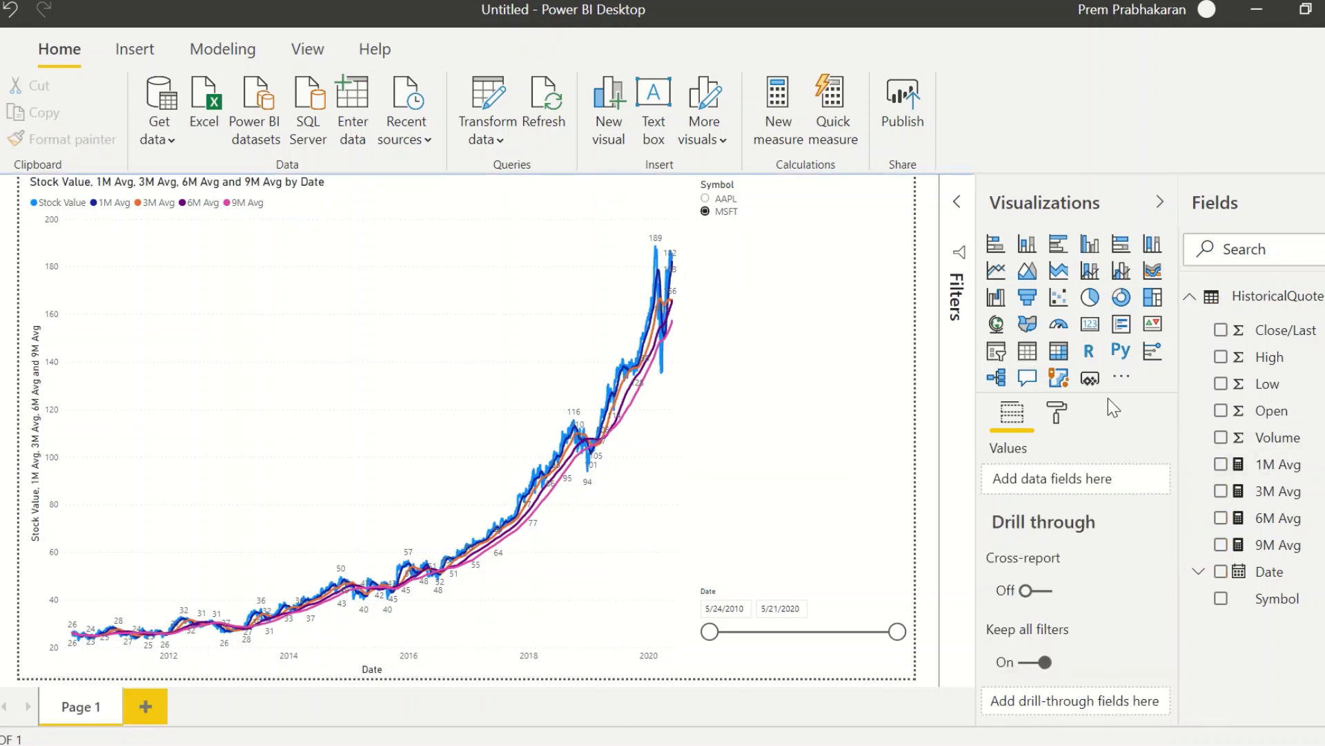
left_click(1027, 351)
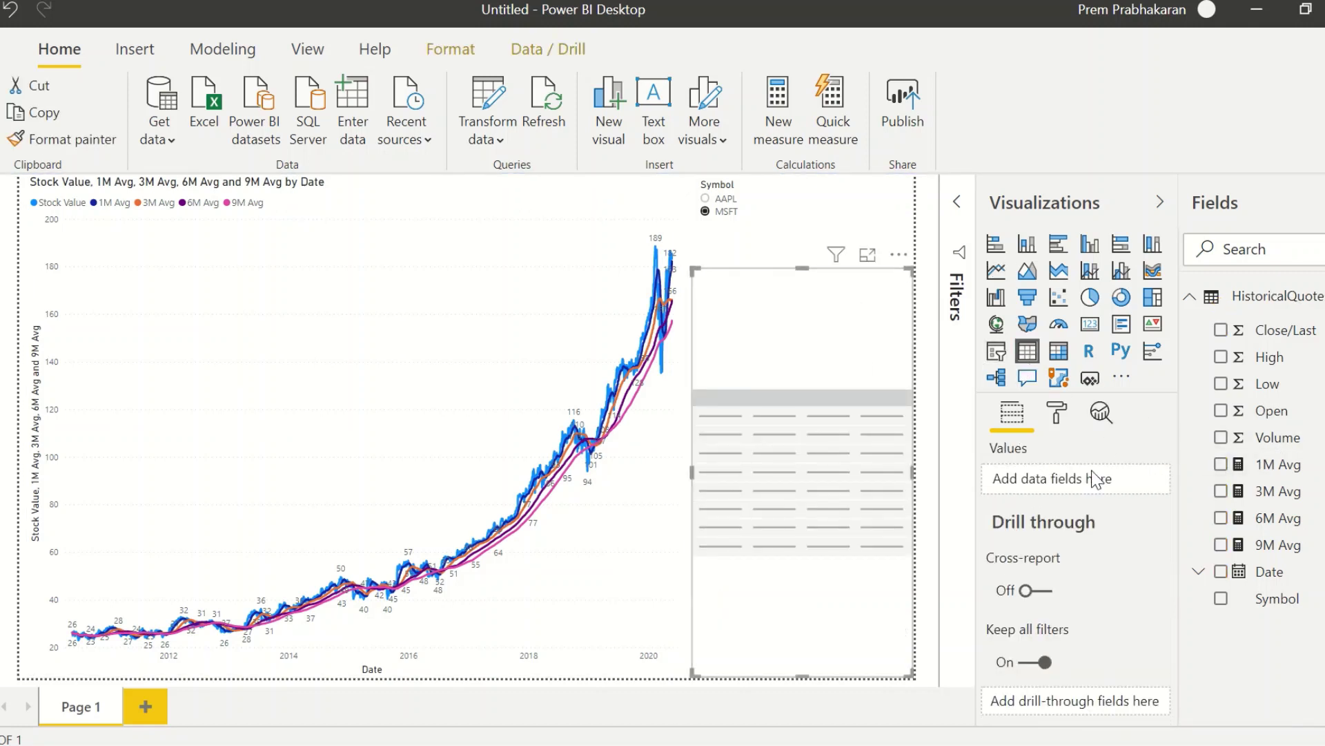
left_click_drag(1278, 518, 914, 492)
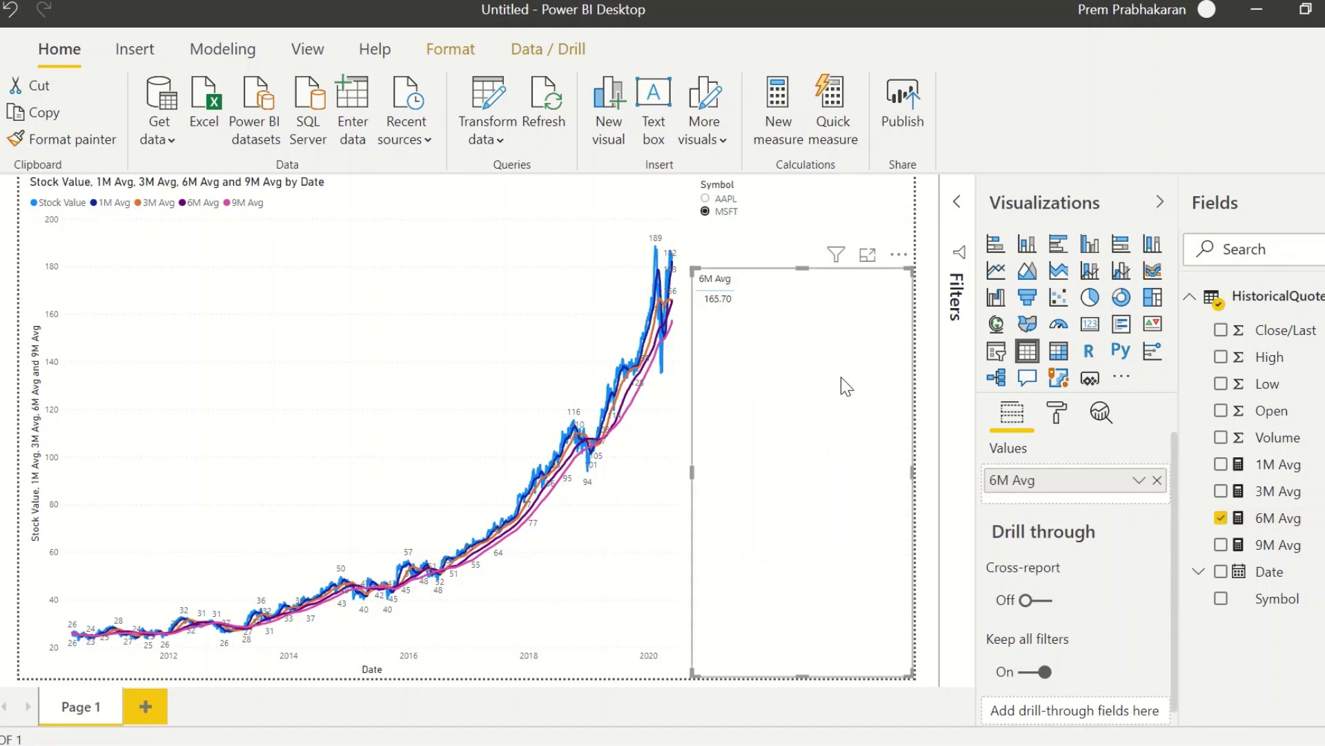
key("Delete")
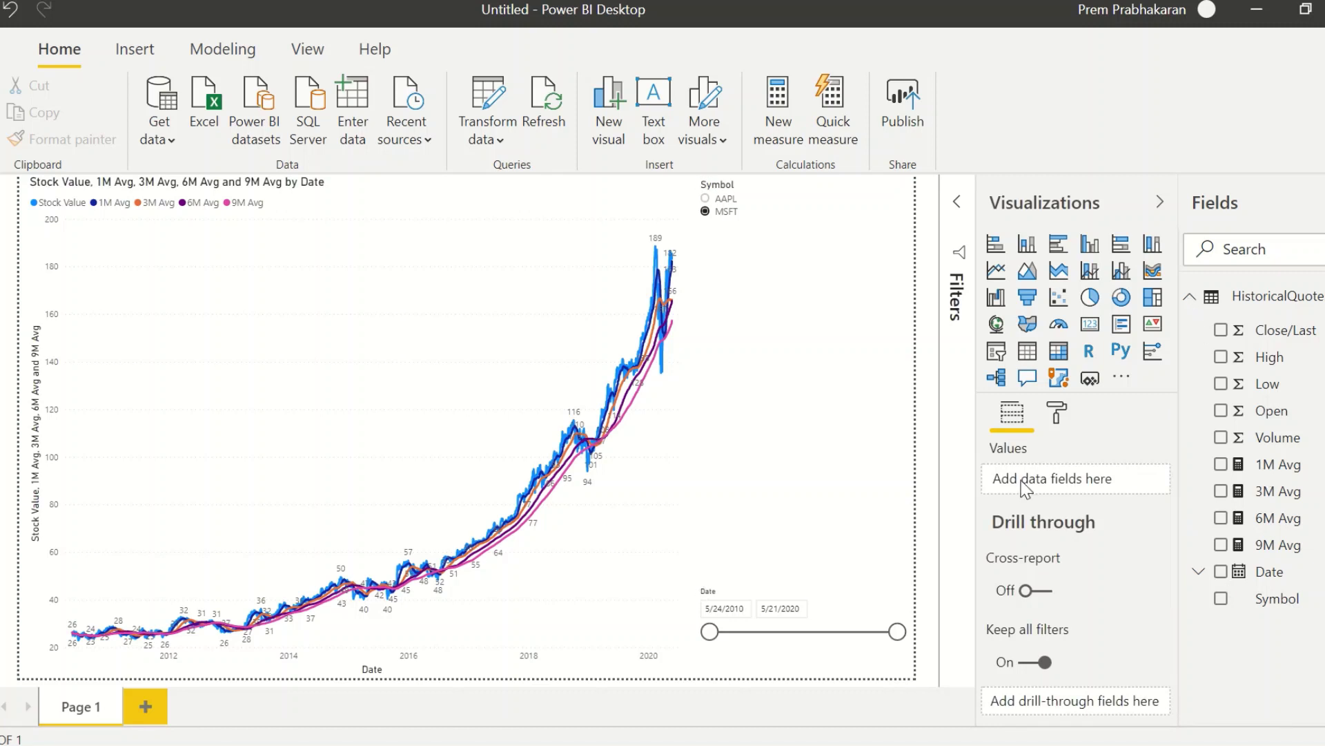
Start a manually entered table with two columns named Key and Value.
left_click(344, 130)
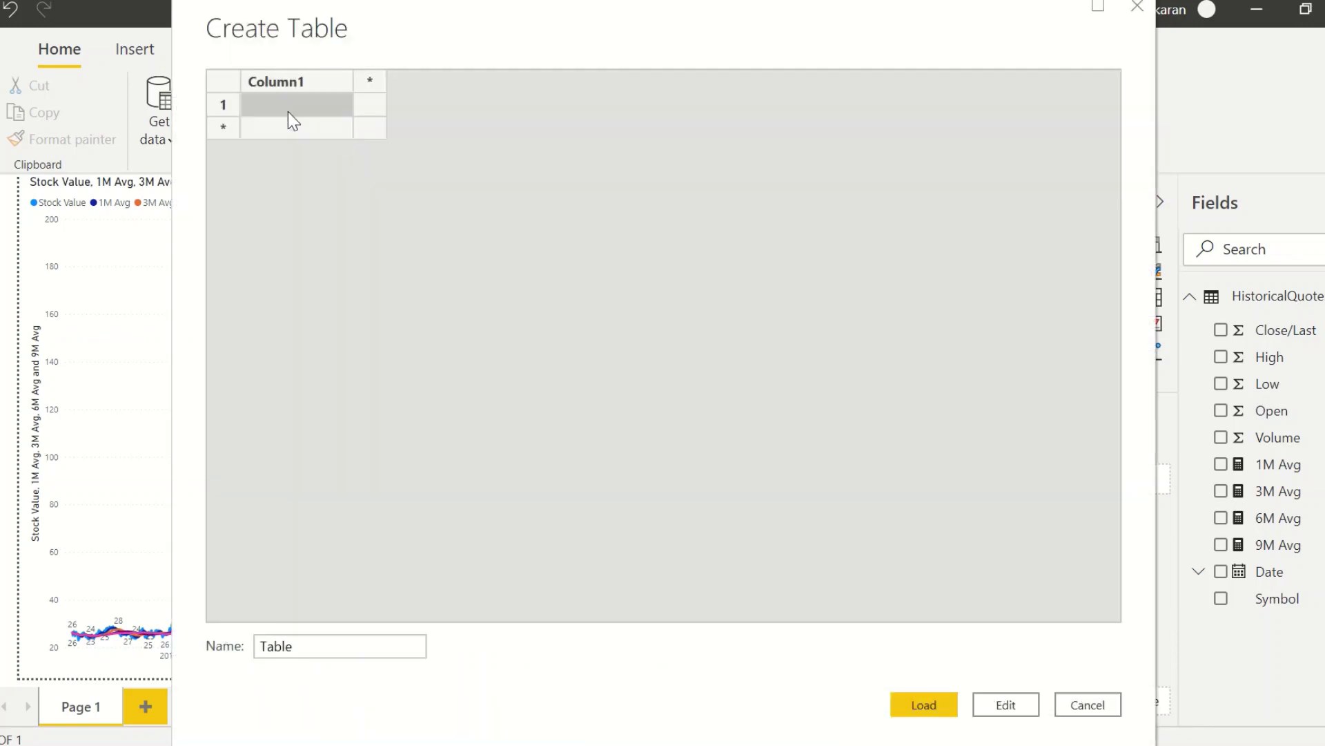
double_click(288, 83)
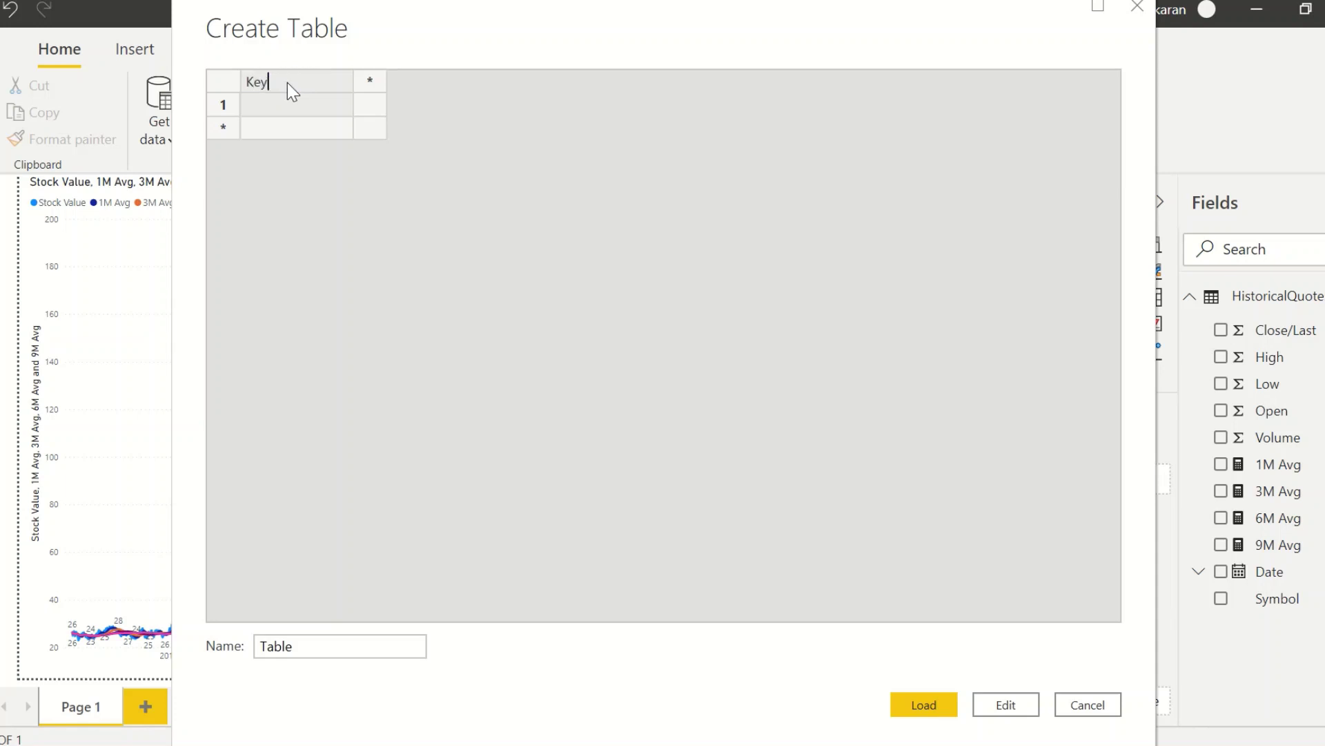
left_click(371, 80)
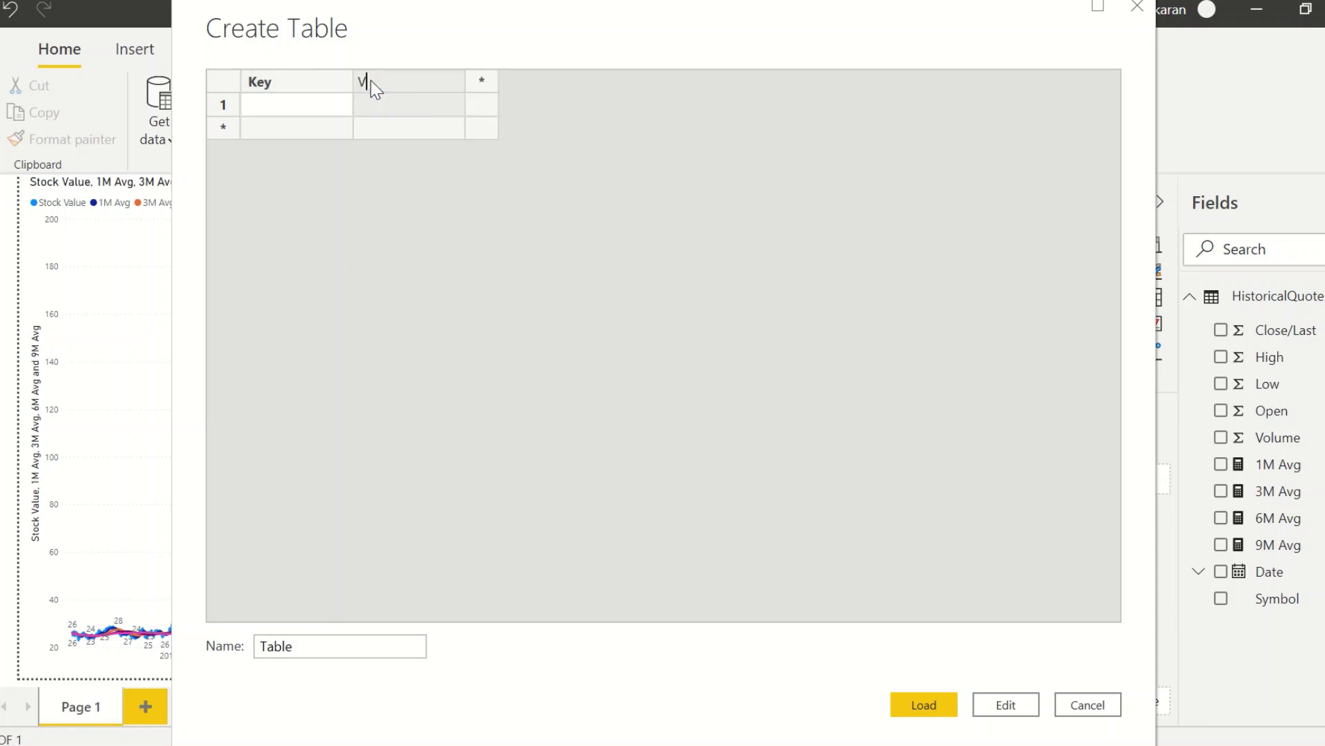
type("Value")
Fill the Key column of the new table with 1, 2, 3 and 4.
left_click(317, 100)
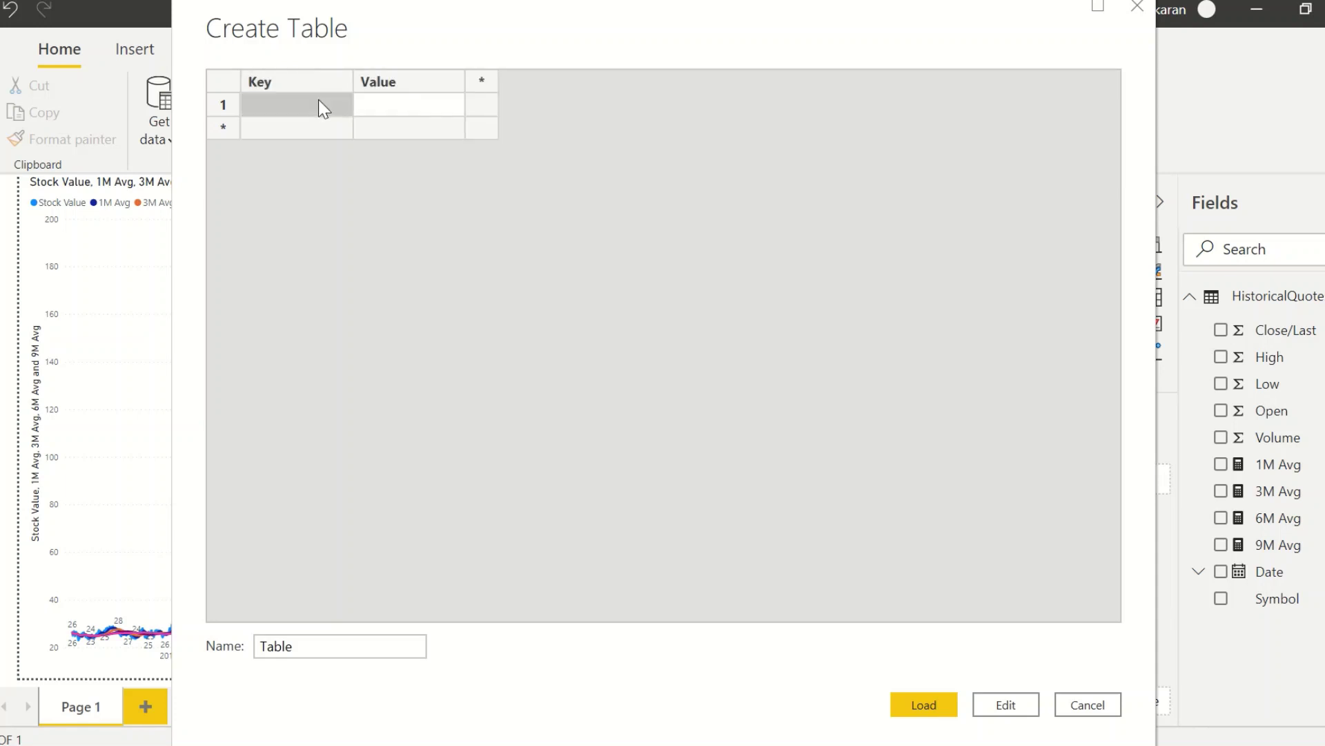
type("1")
key("Return")
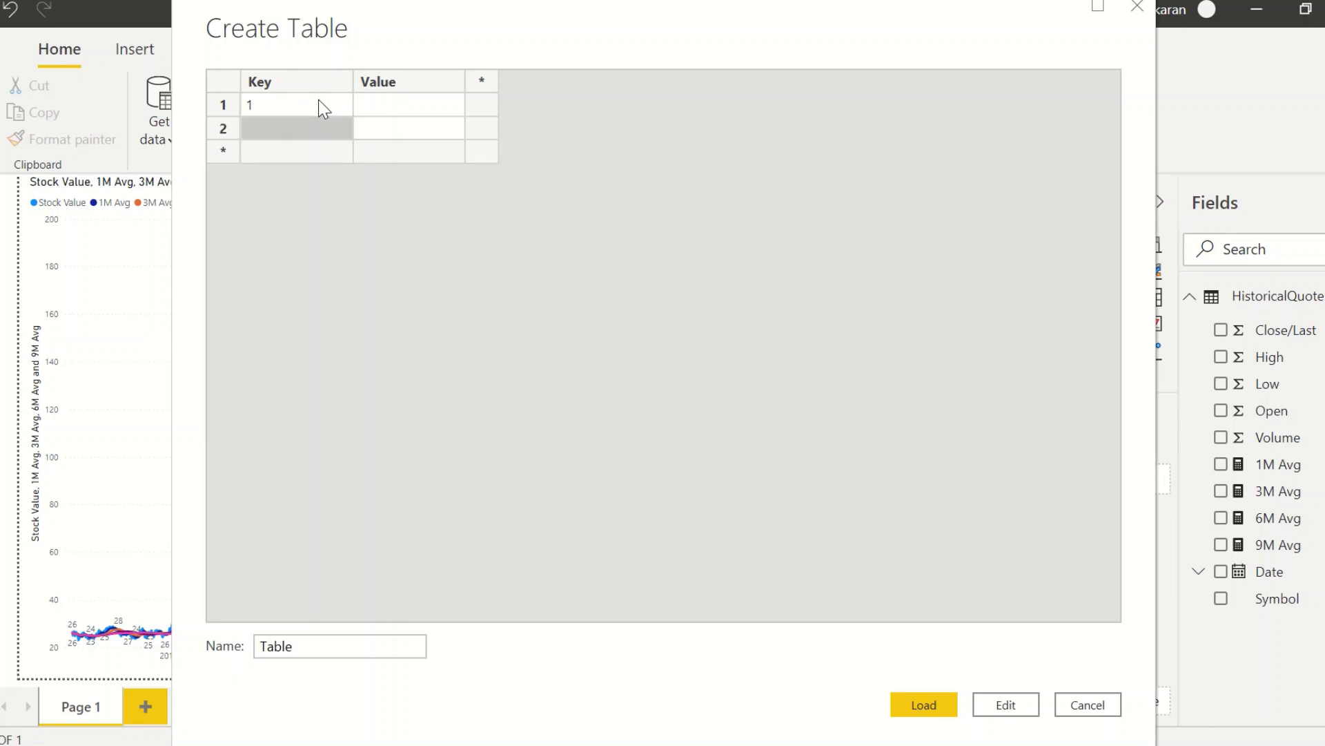
type("2")
key("Return")
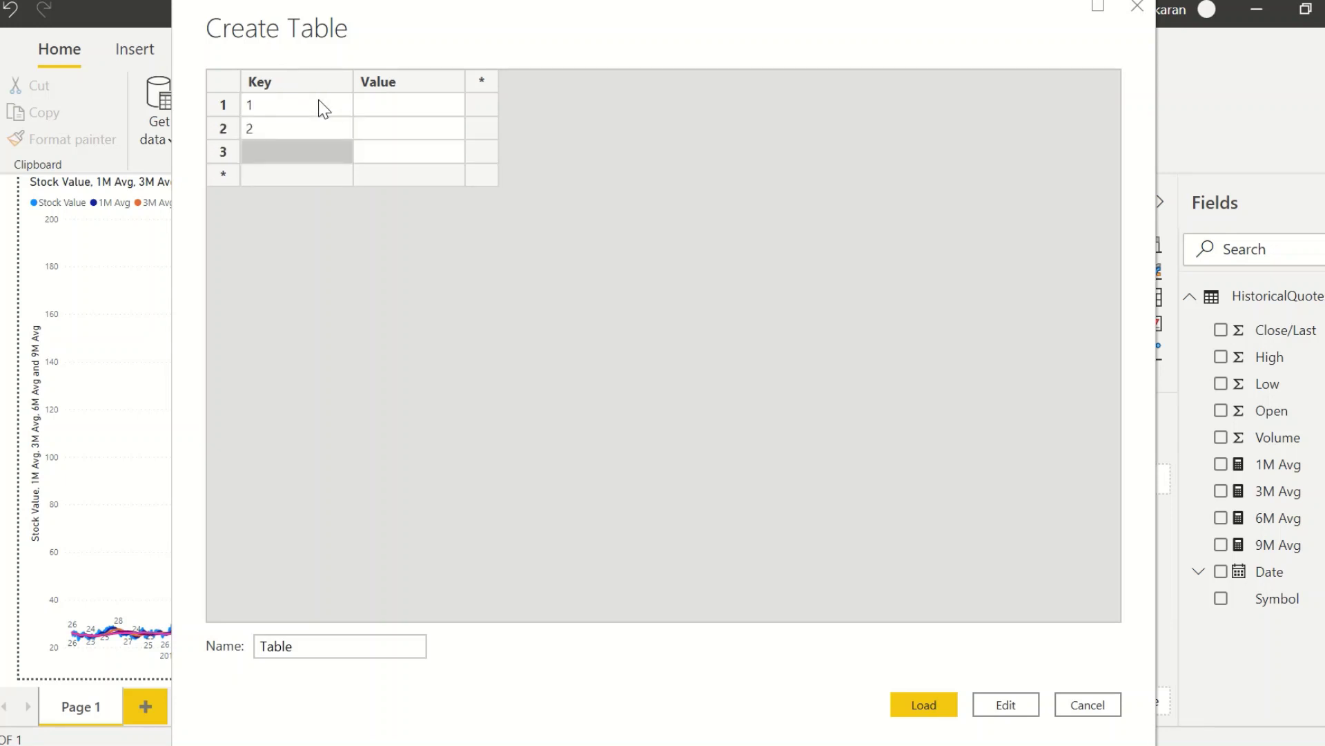
type("3")
key("Return")
type("4")
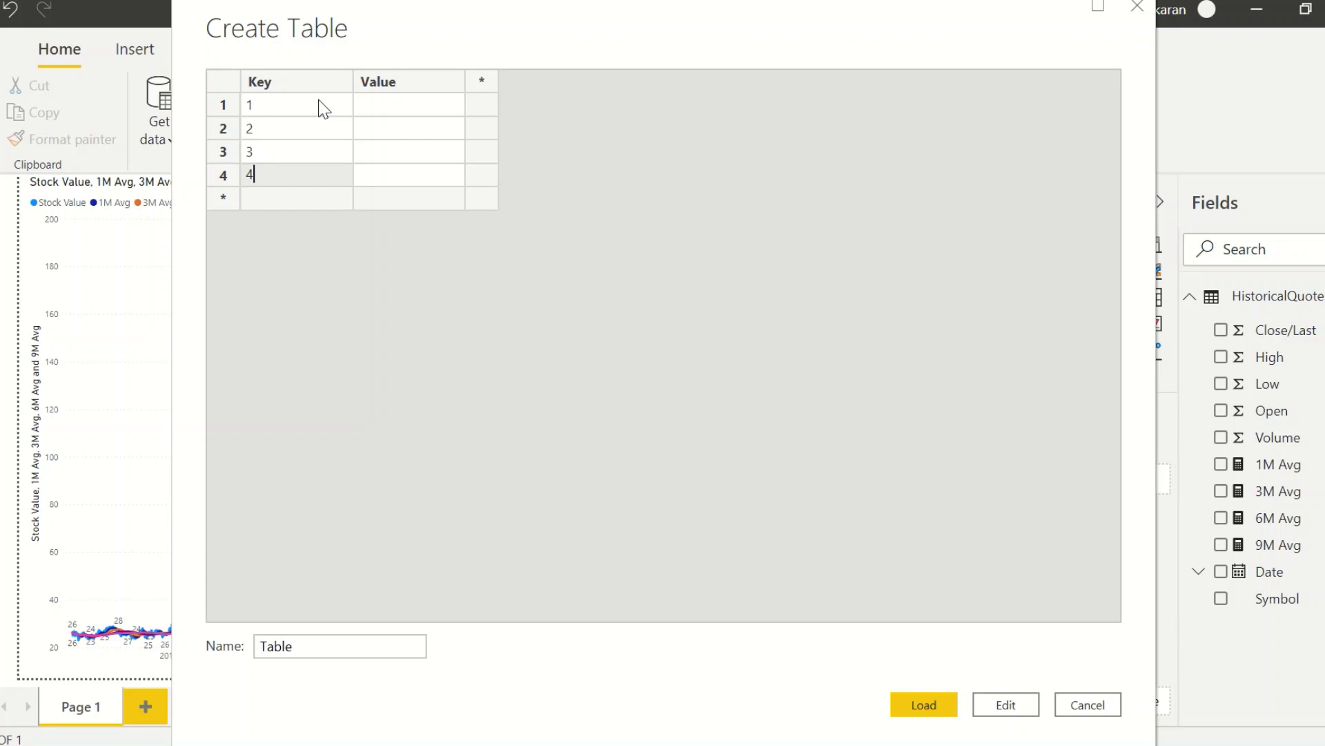
Fill the Value column with 1M, 3M, 6M and 9M, and load the table into the model.
key("Up")
key("Up")
key("Up")
key("Right")
type("1M")
key("Return")
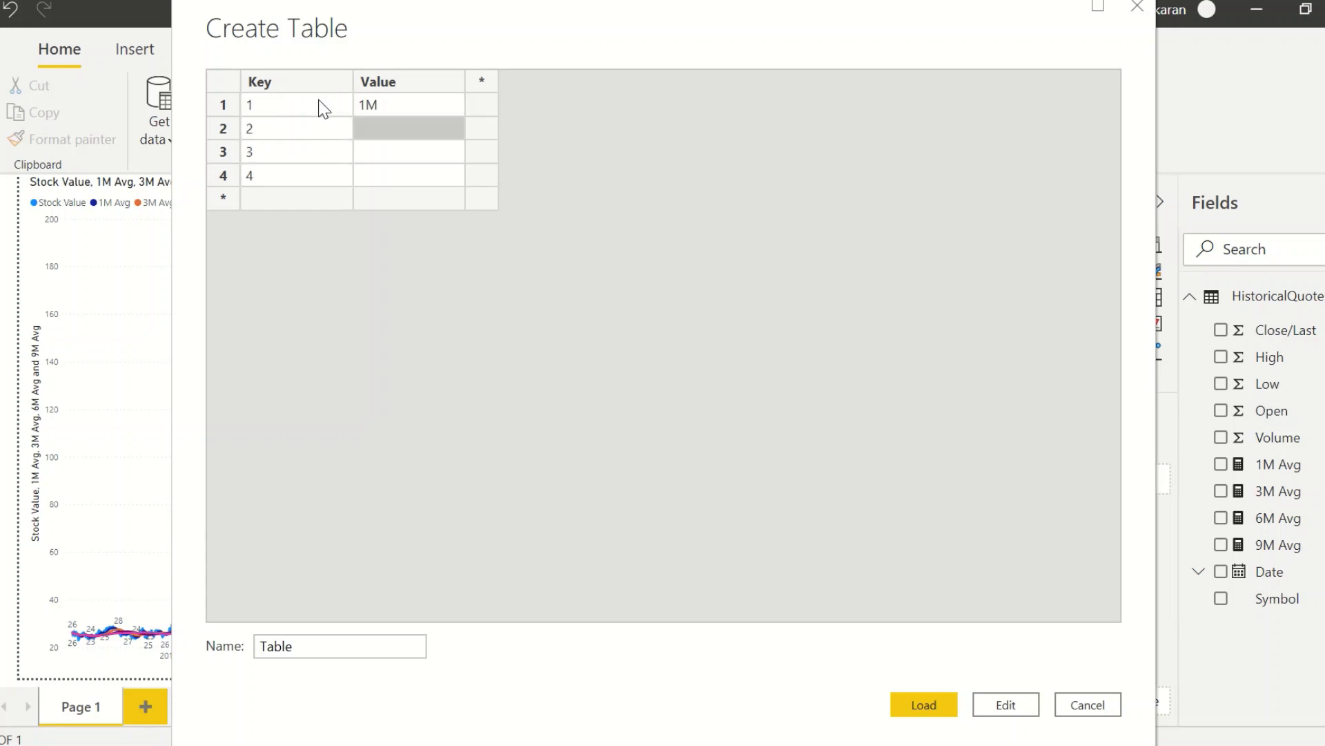
type("3M")
key("Return")
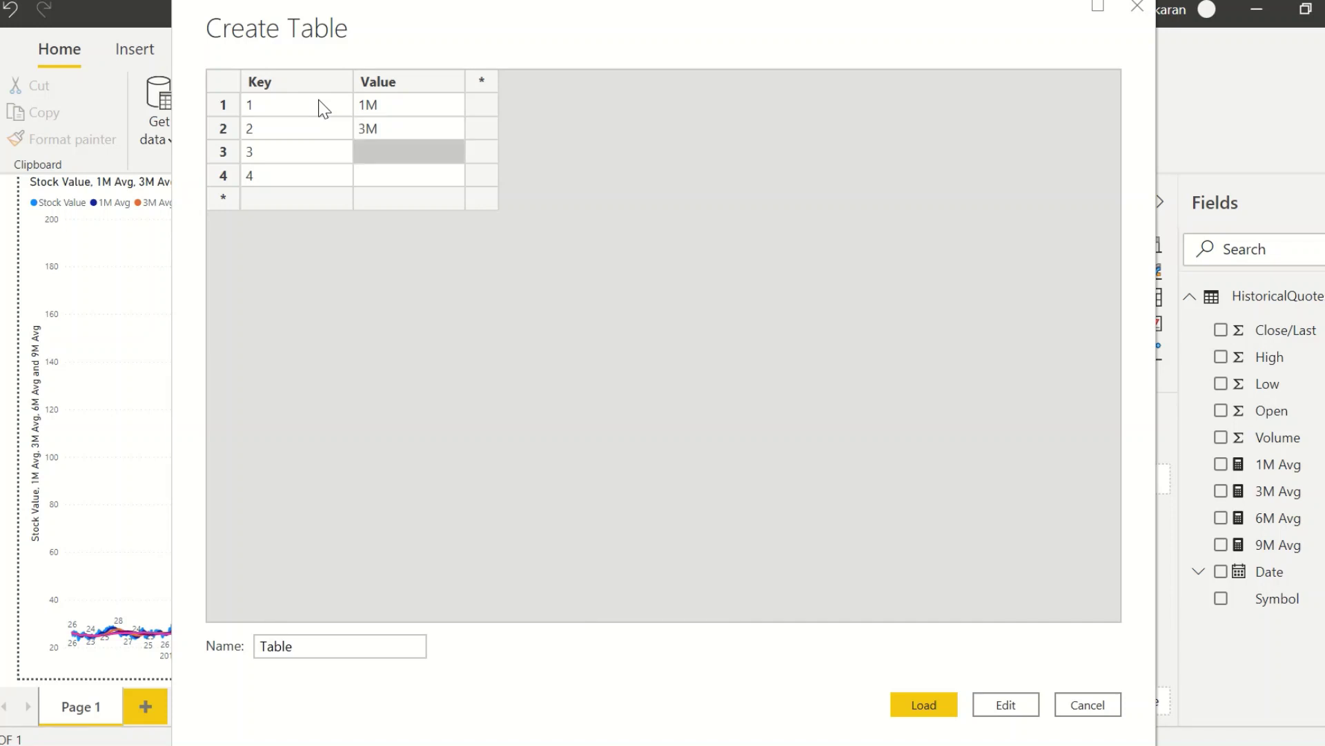
type("6M")
key("Return")
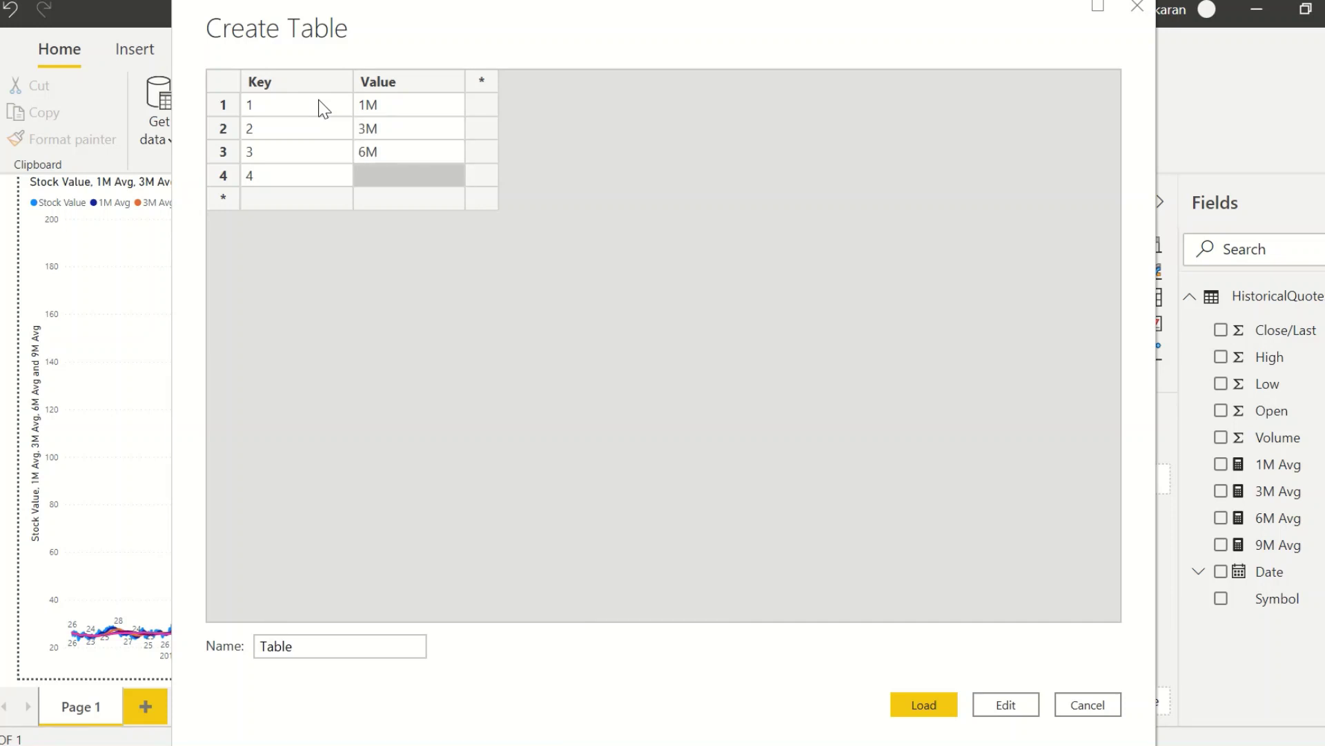
type("9M")
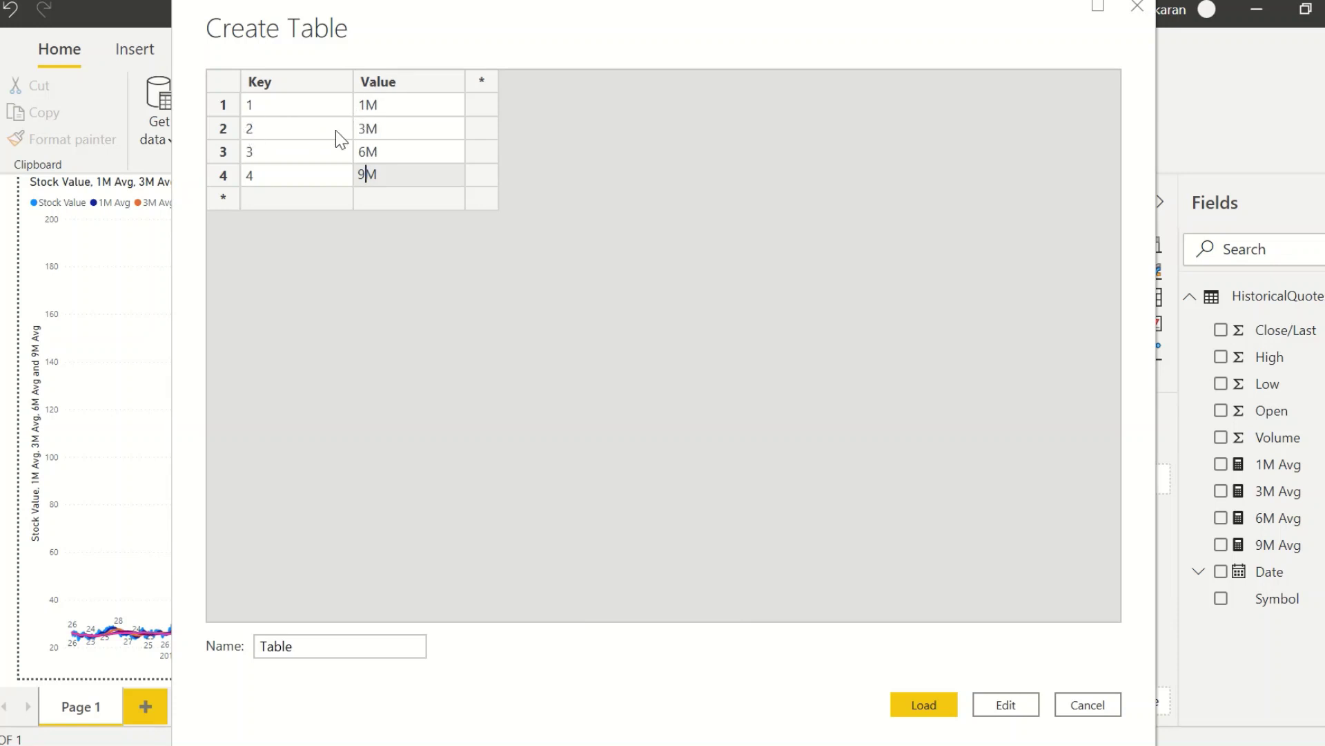
left_click(925, 718)
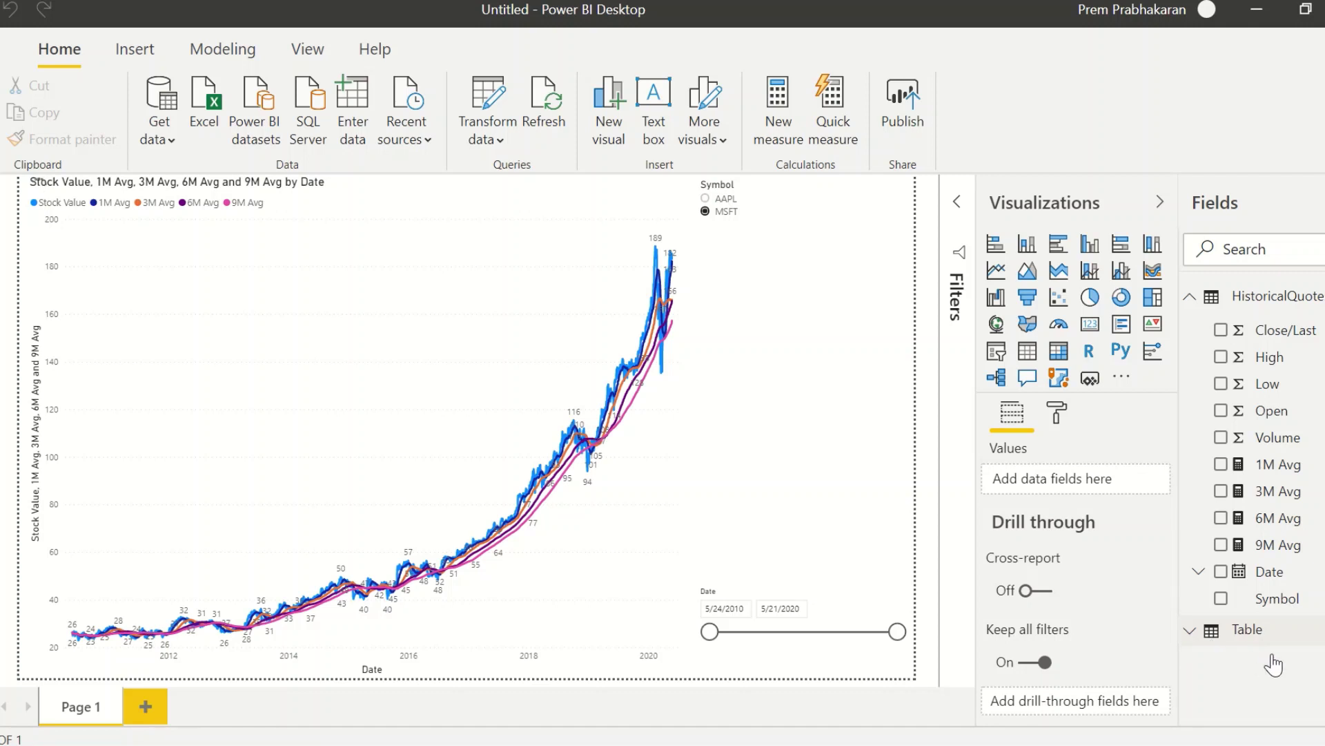
Add a slicer on the new table's Value field in the empty area beside the line chart.
left_click(1187, 634)
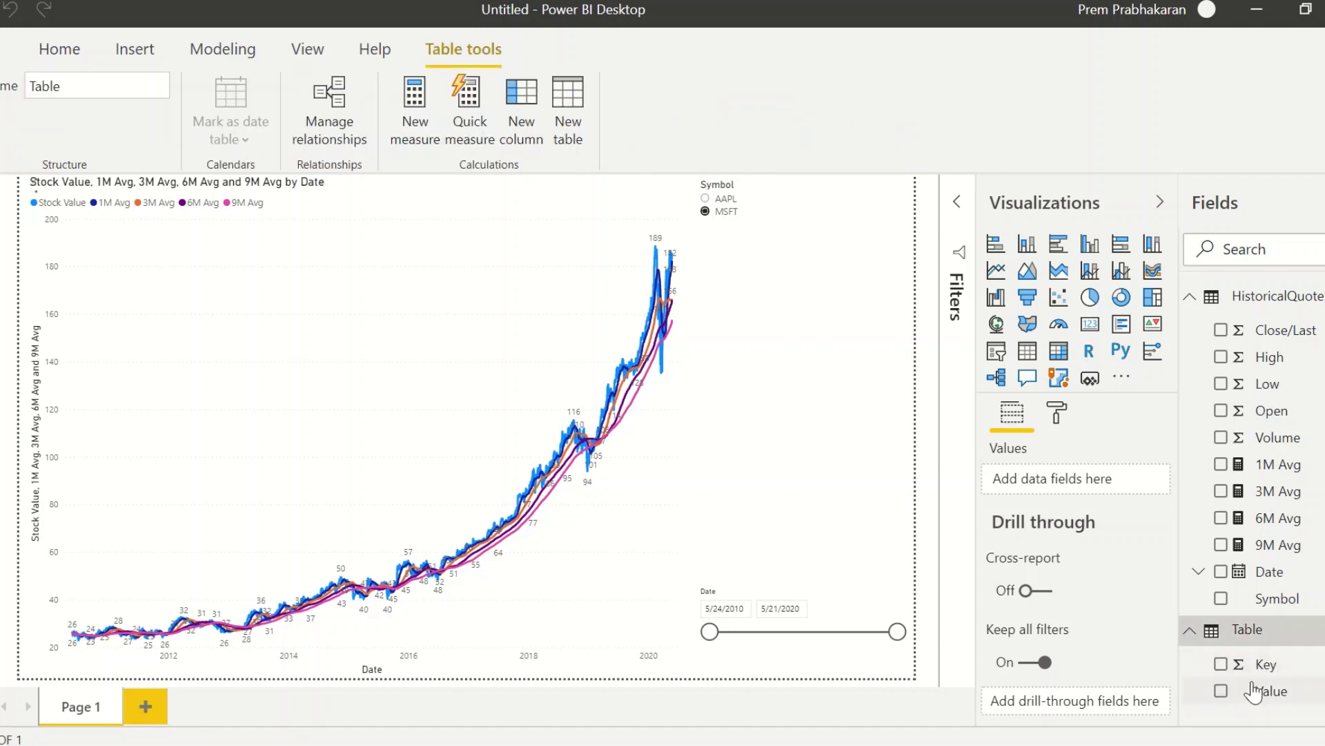
left_click_drag(1268, 697, 787, 373)
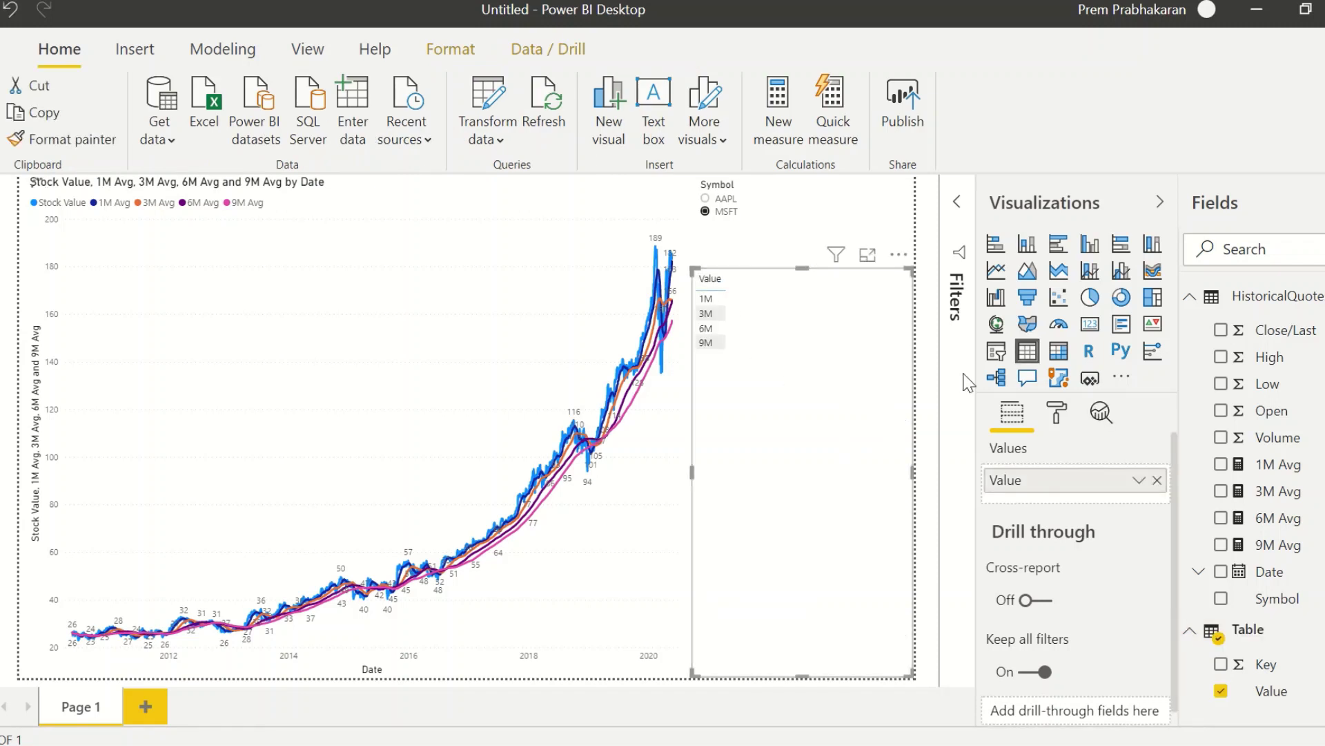
left_click(1000, 357)
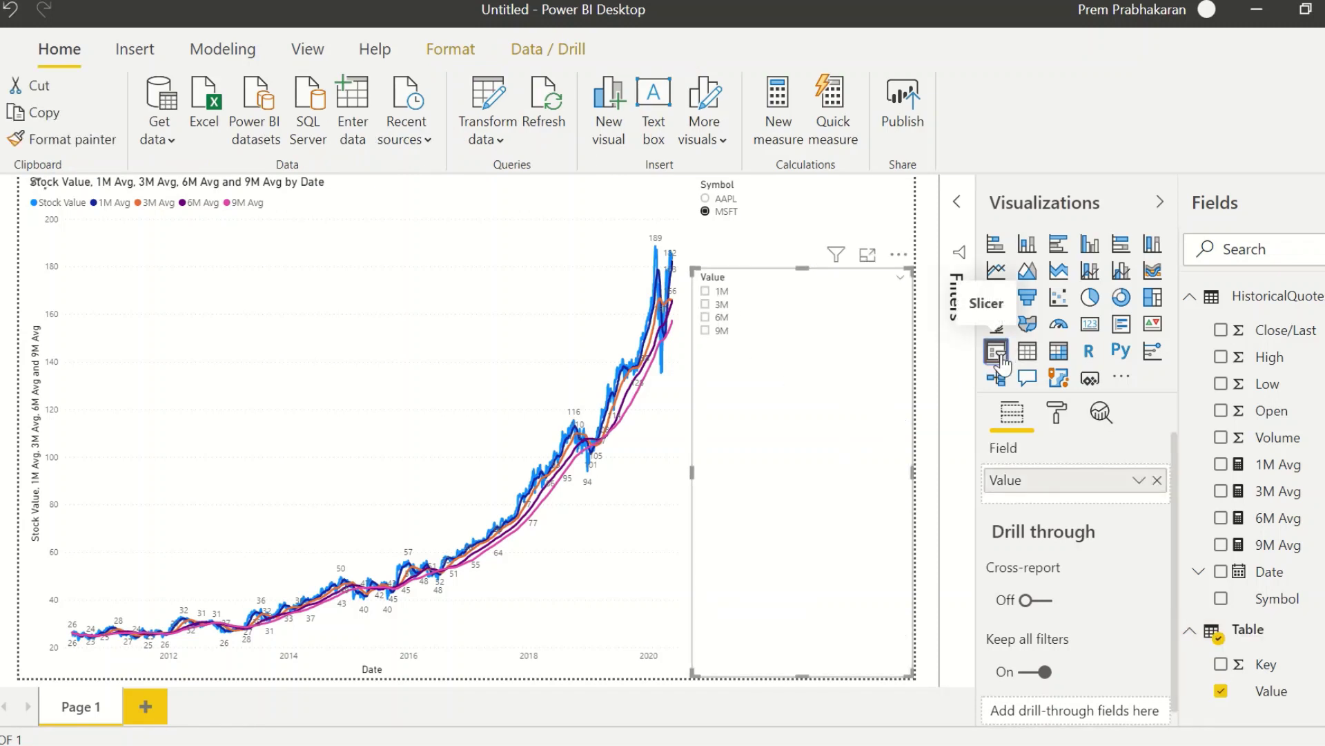
Turn on Single select for the Value slicer and shorten it so the Date slicer is uncovered.
left_click(1058, 414)
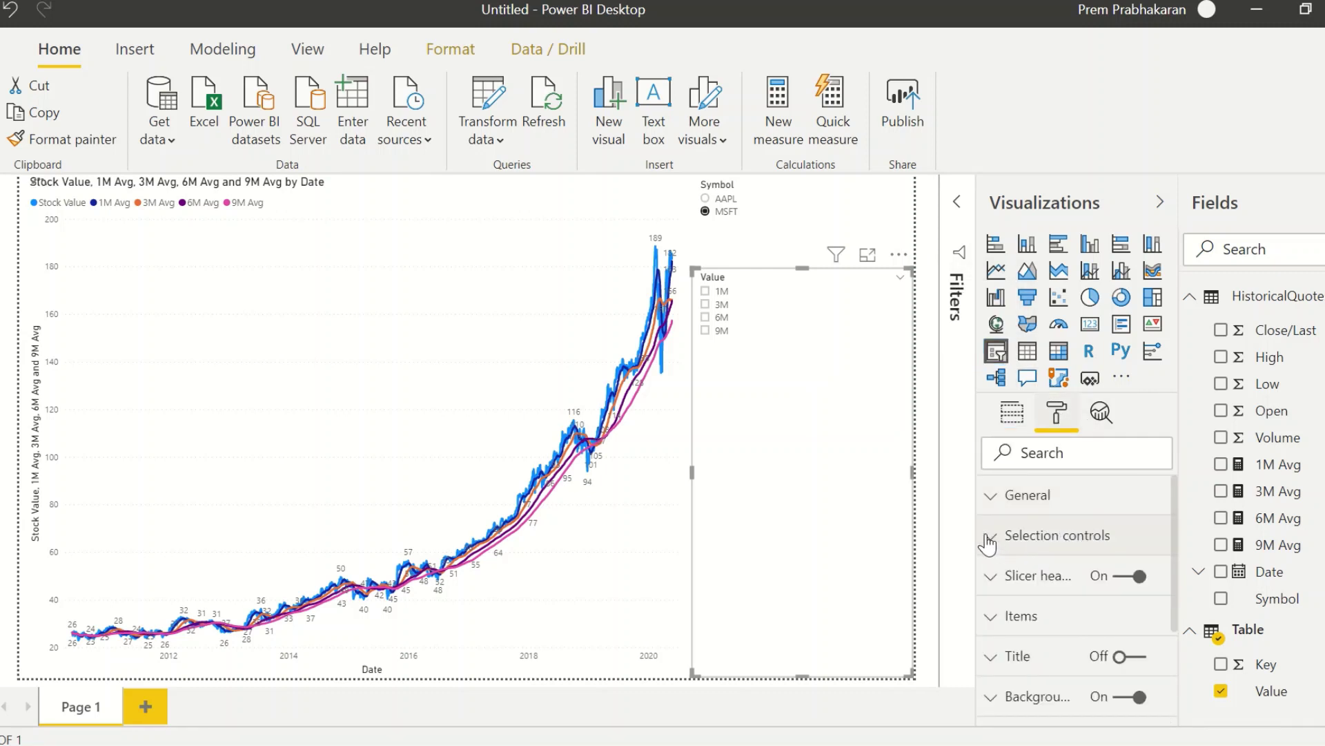
left_click(987, 544)
left_click(1051, 610)
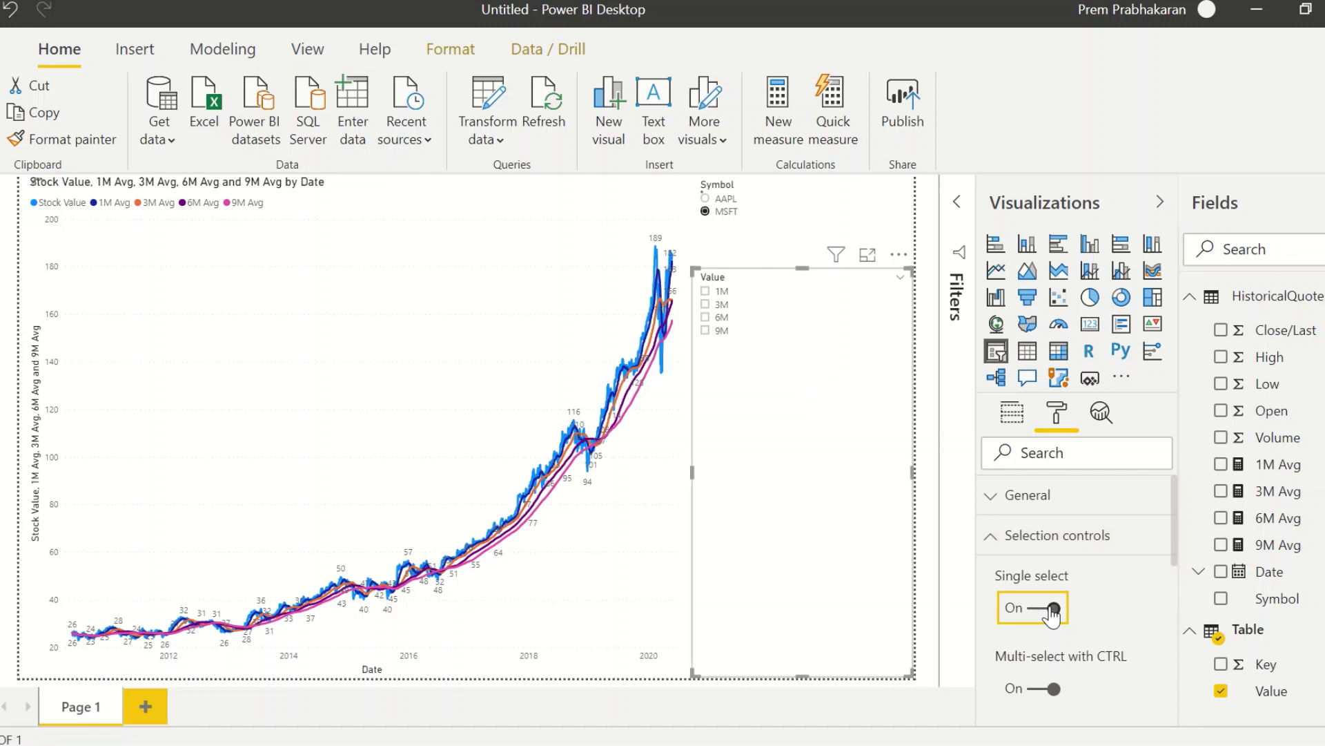
left_click(991, 545)
left_click_drag(798, 678, 798, 448)
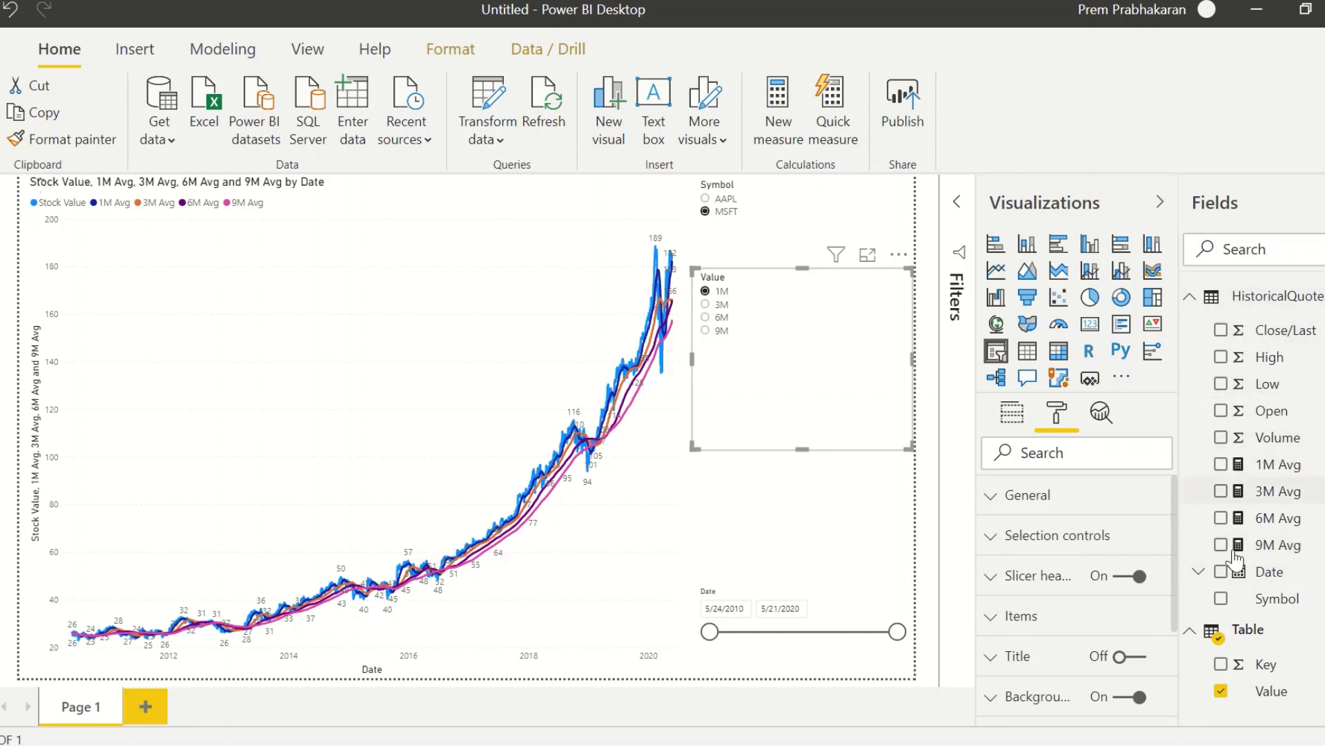
Test the Value slicer by selecting 3M, 6M and 9M in turn, ending on 1M.
left_click(720, 304)
left_click(722, 319)
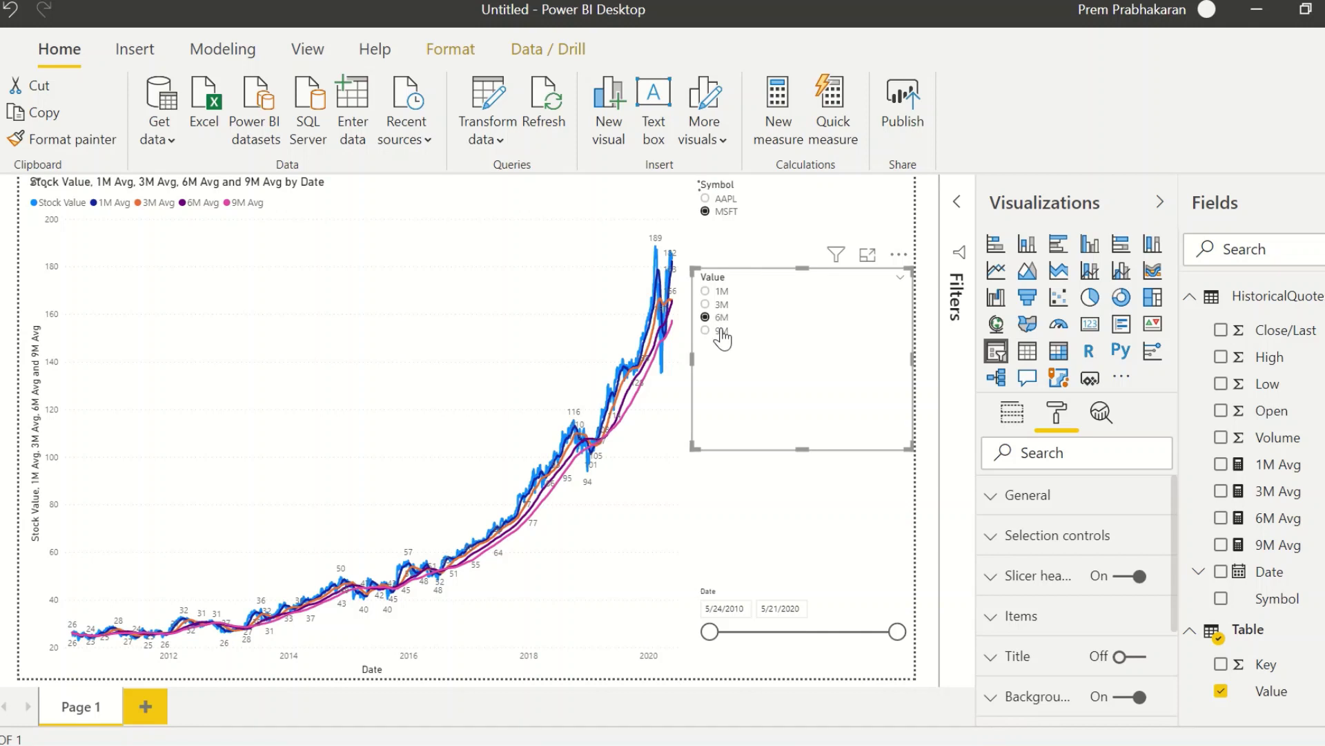
left_click(722, 332)
left_click(718, 293)
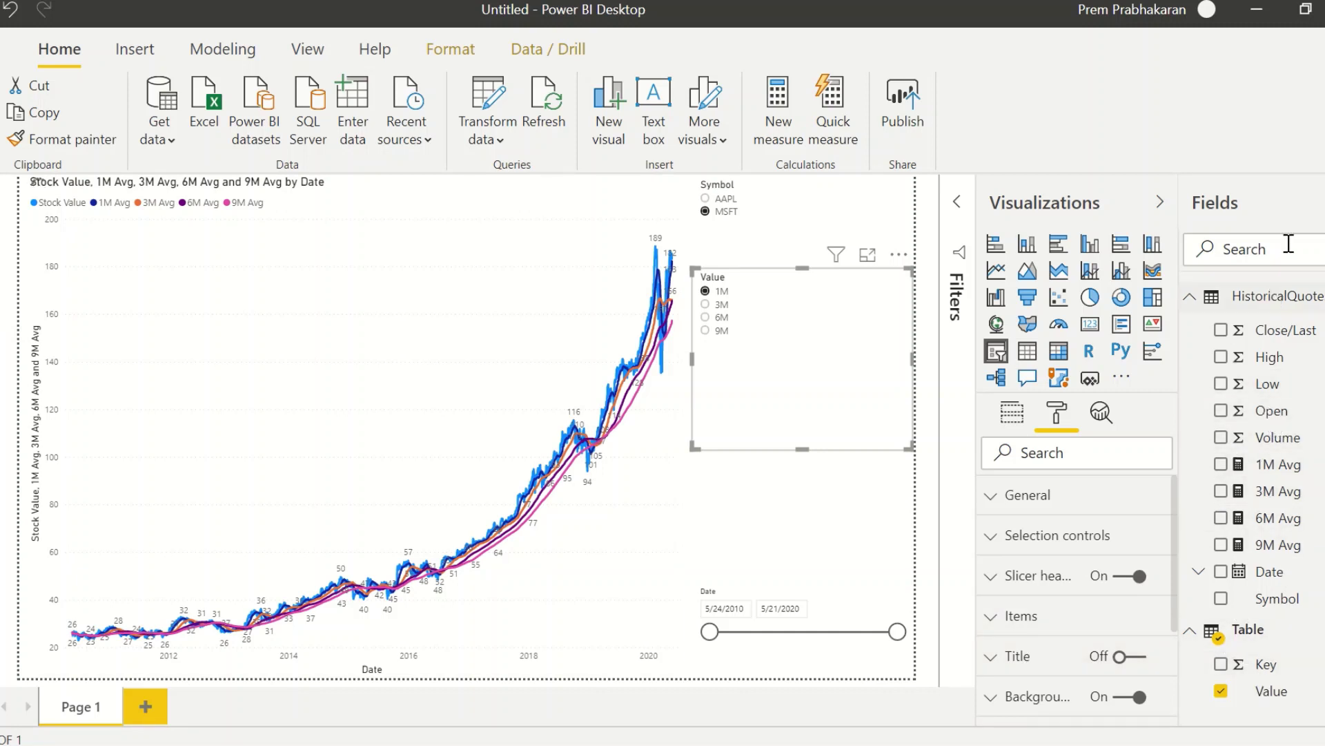
Create a new measure named 1M in the HistoricalQuotes table.
left_click(1251, 301)
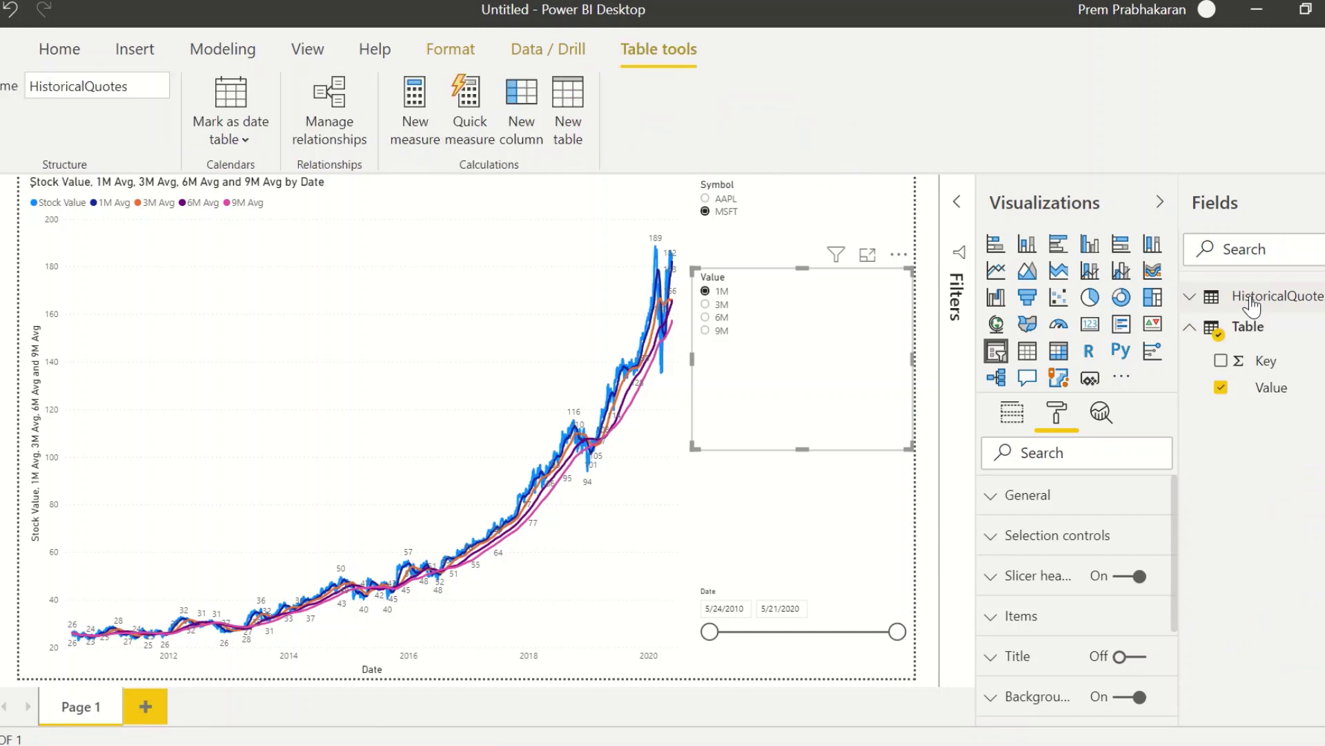
right_click(1249, 296)
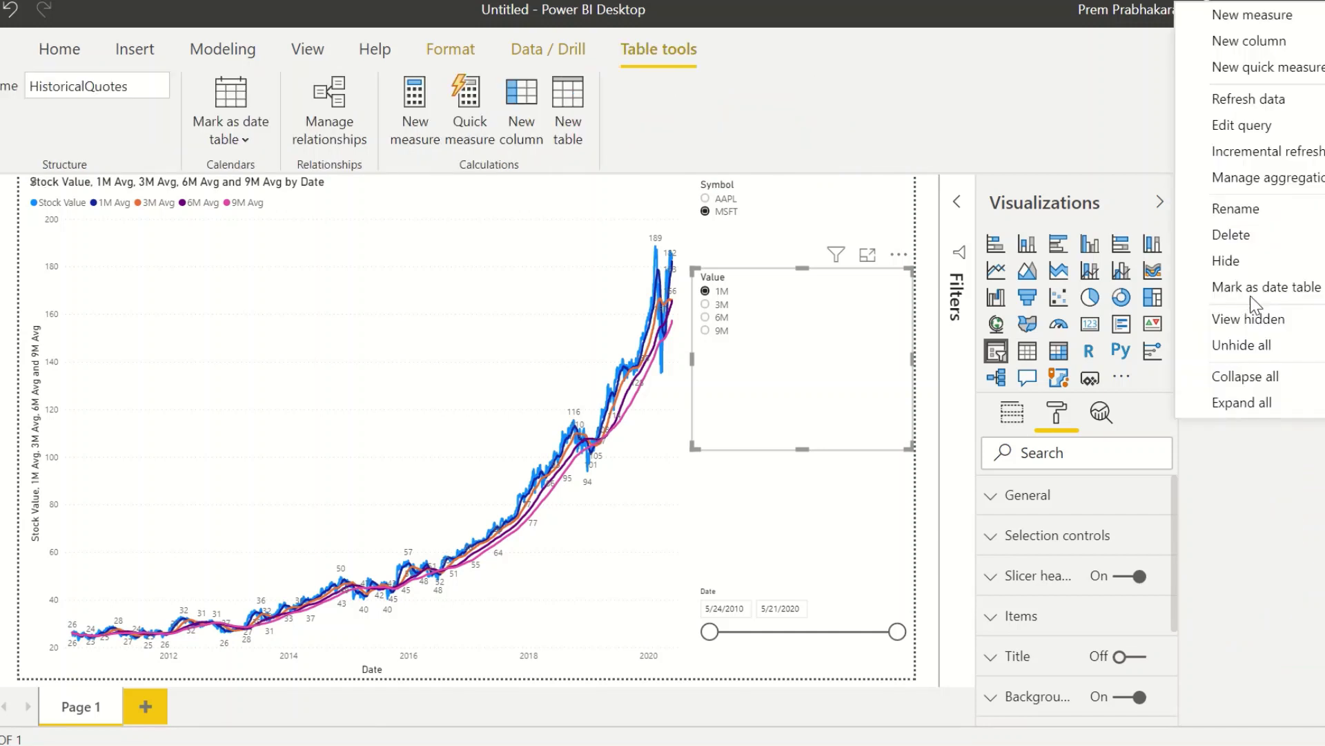
left_click(1291, 10)
left_click(584, 146)
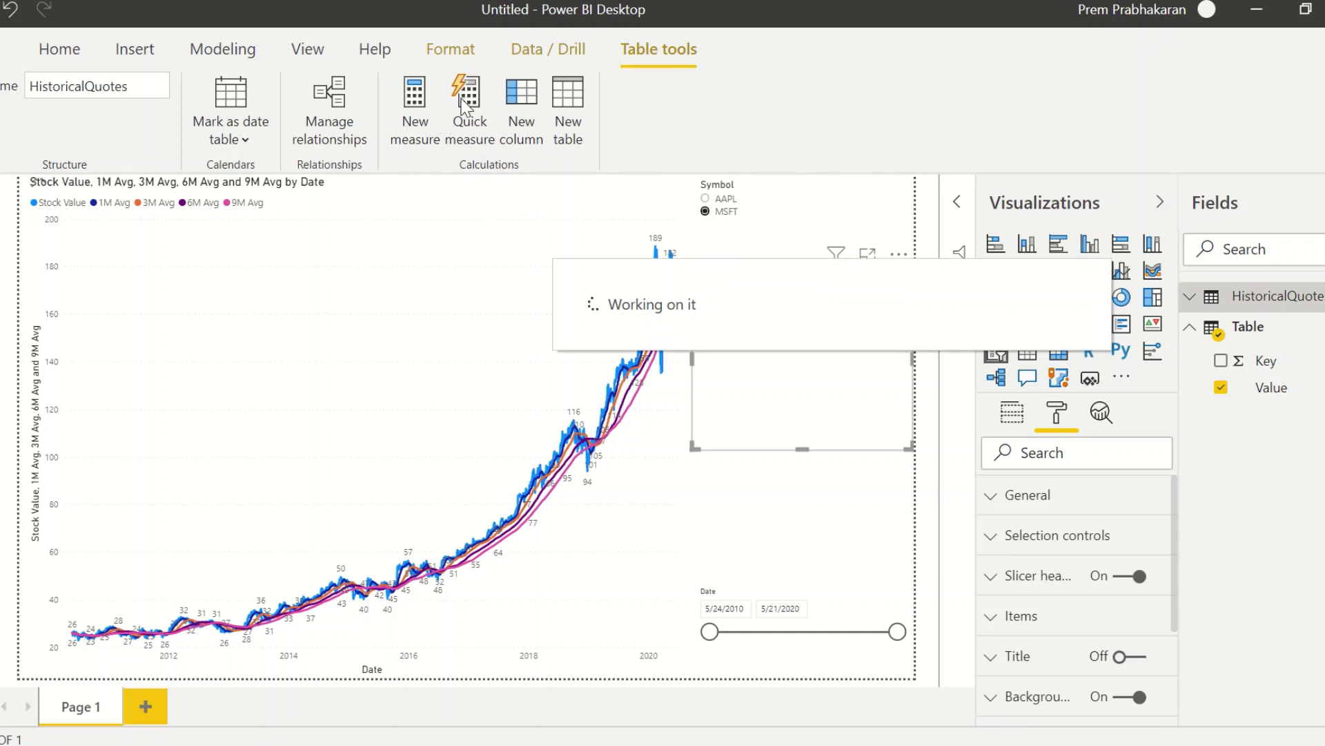
key("ctrl+a")
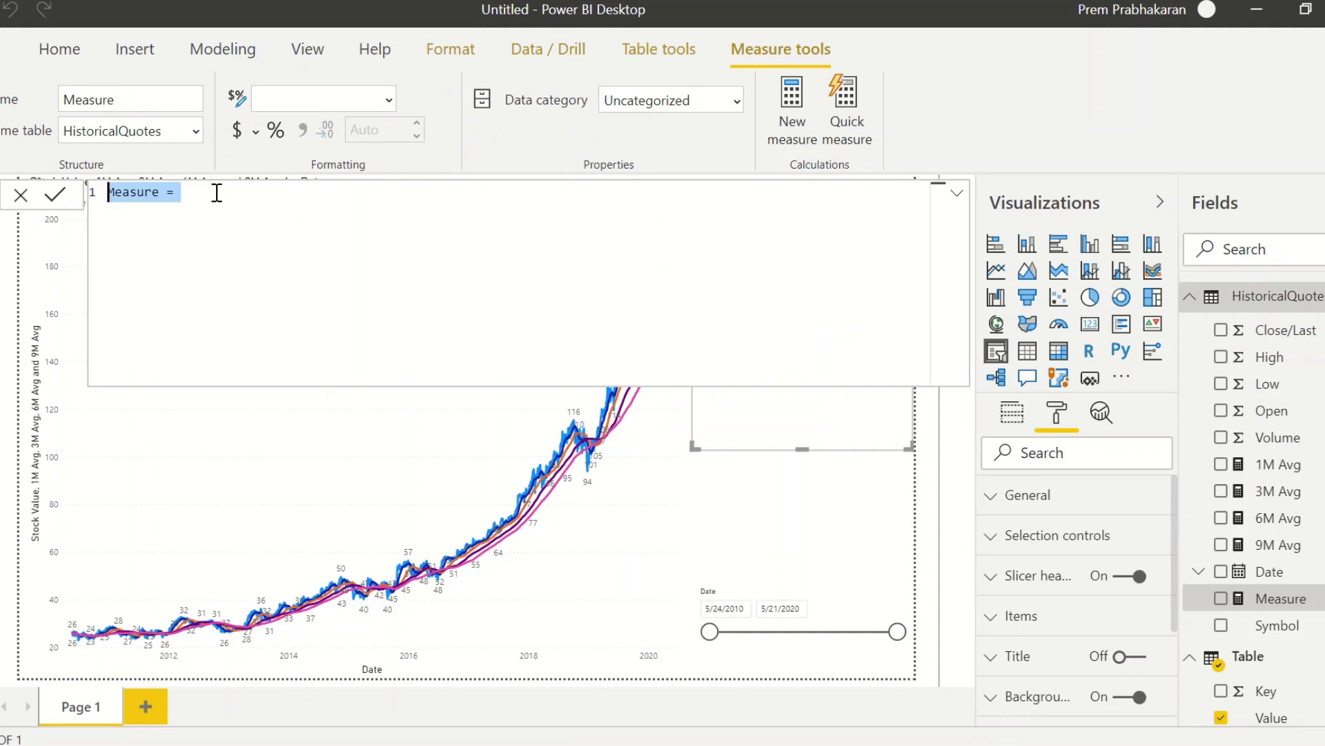
type("1M")
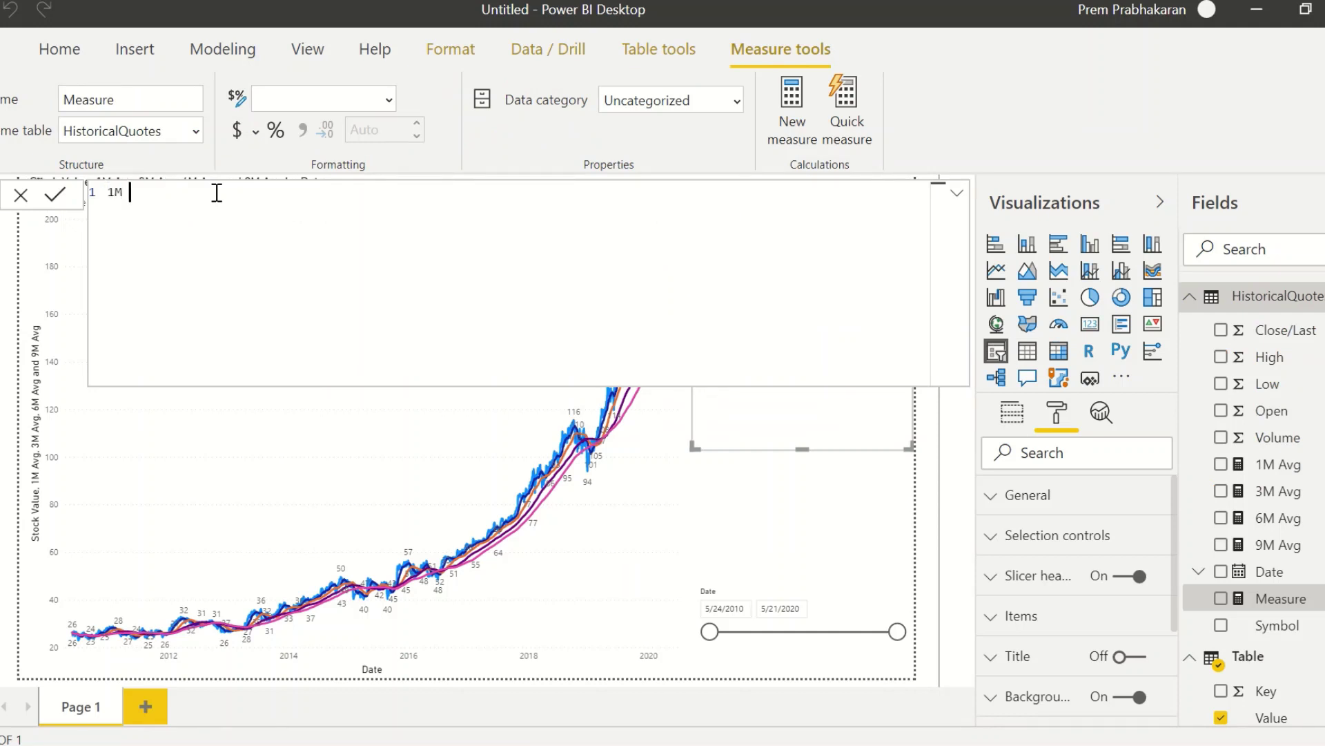
Define the 1M measure as SWITCH(ALLSELECTED('Table'[Value]),"1M",HistoricalQuotes[1M Avg]) and commit it.
type(" = swi")
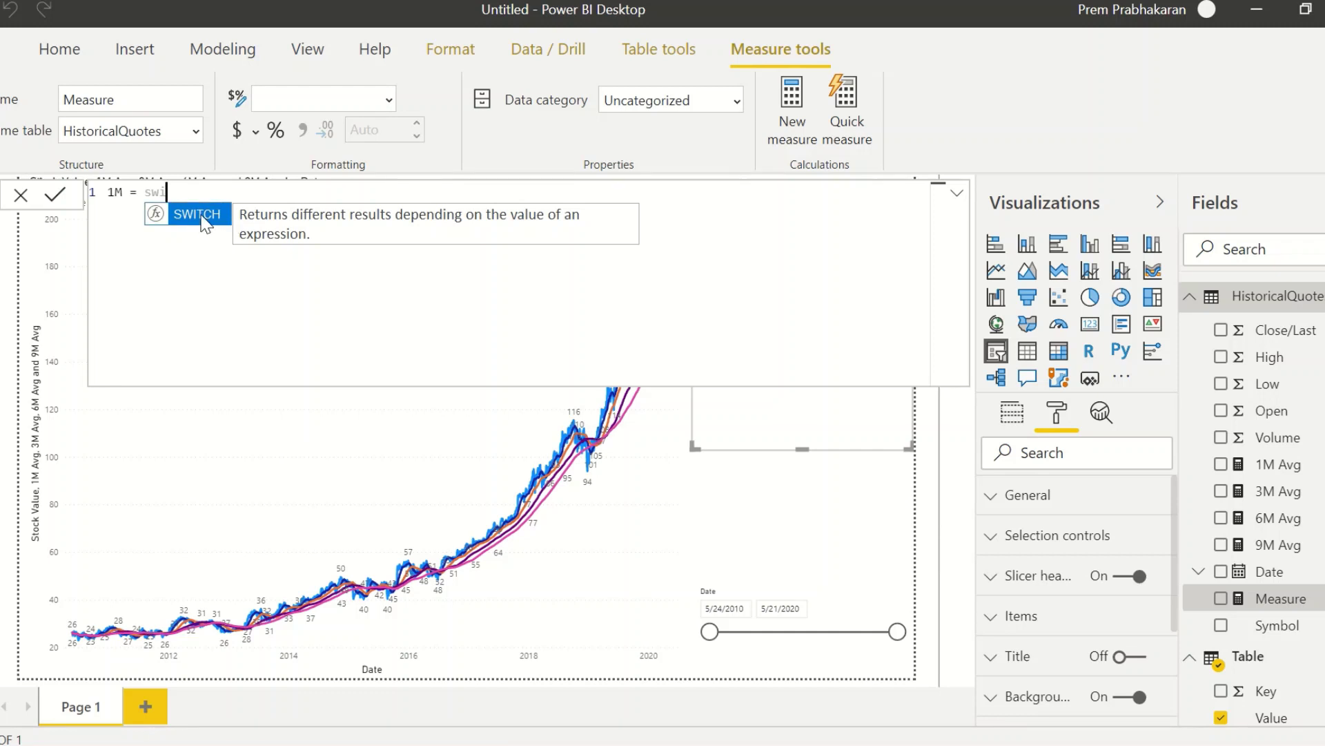
left_click(197, 215)
type("alls")
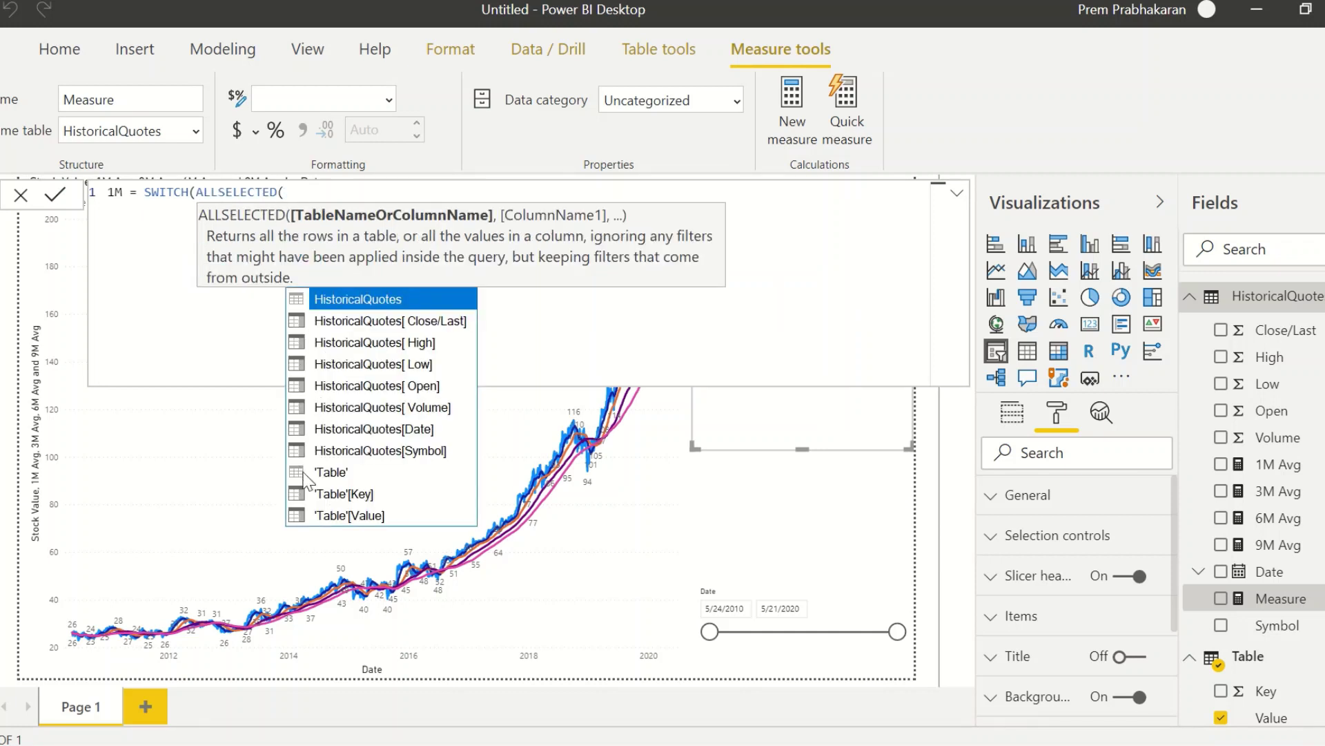
left_click(330, 515)
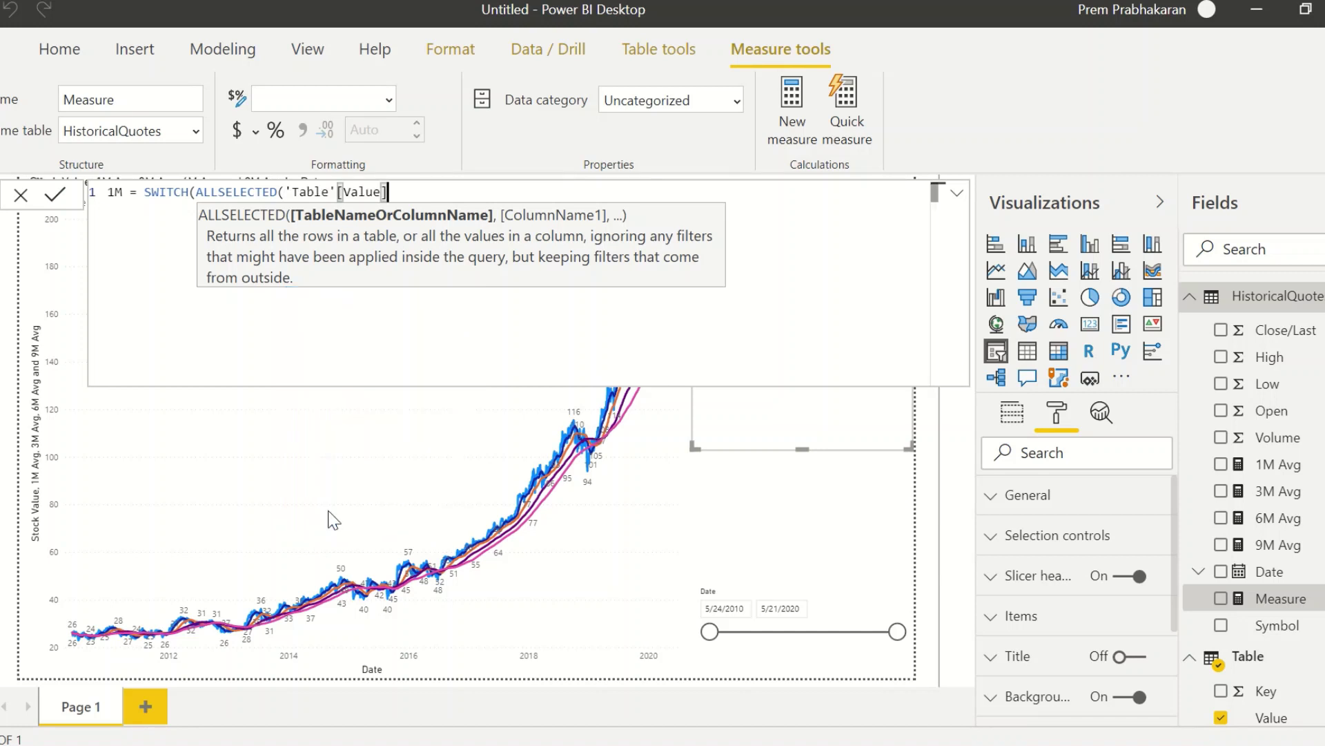
type(")")
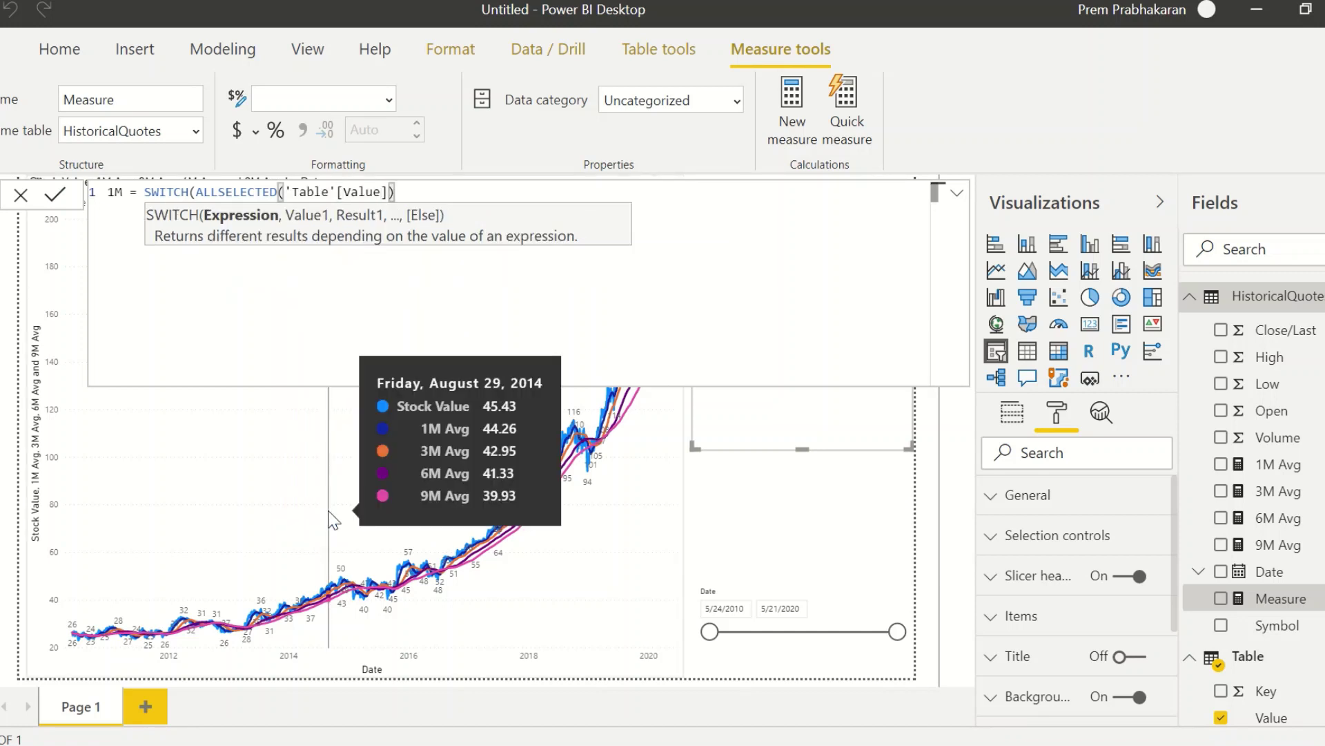
type(",")
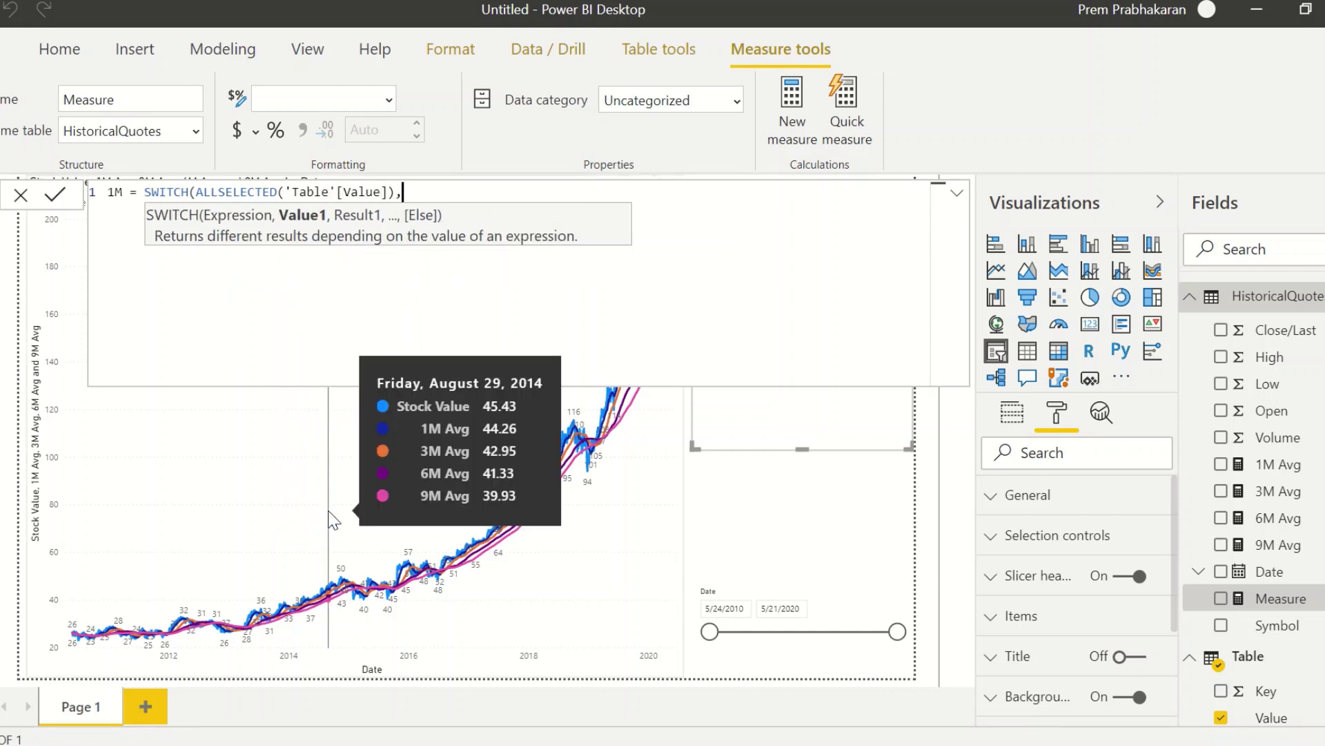
type("\"1M\",")
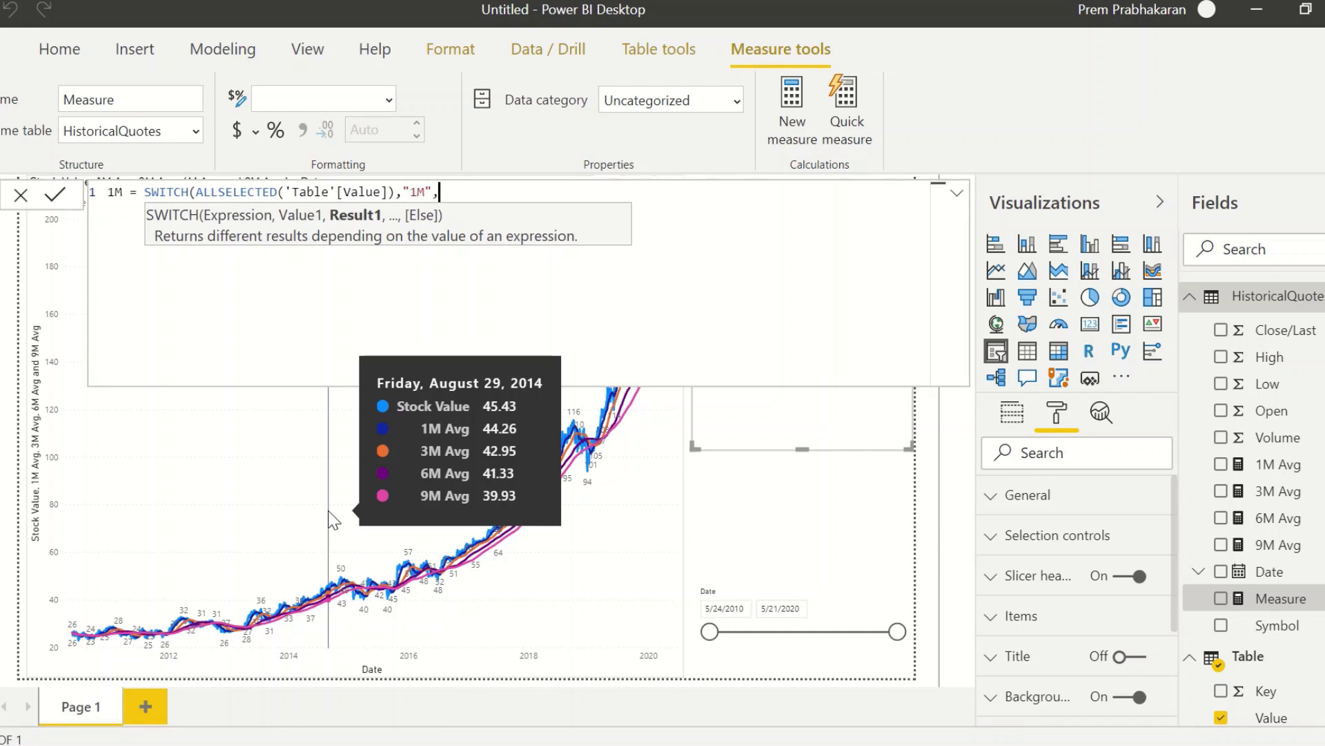
type("hi")
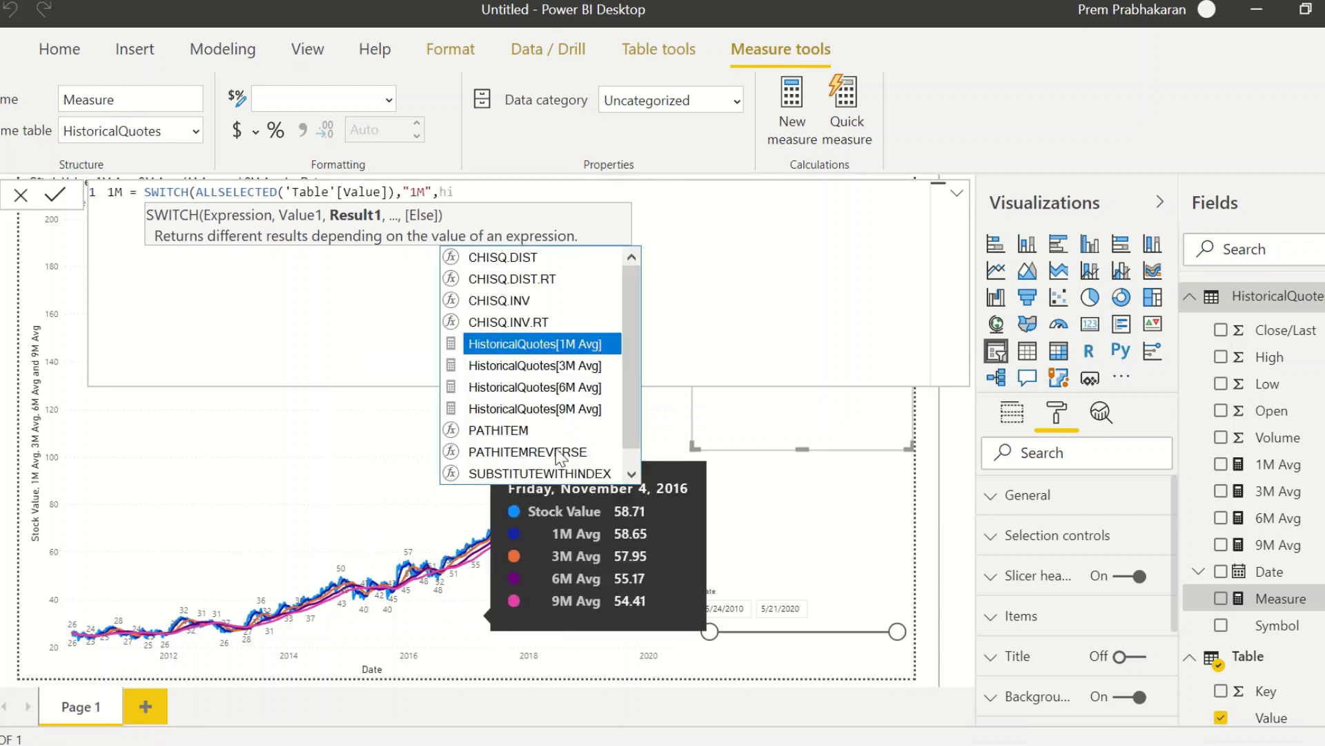
left_click(549, 344)
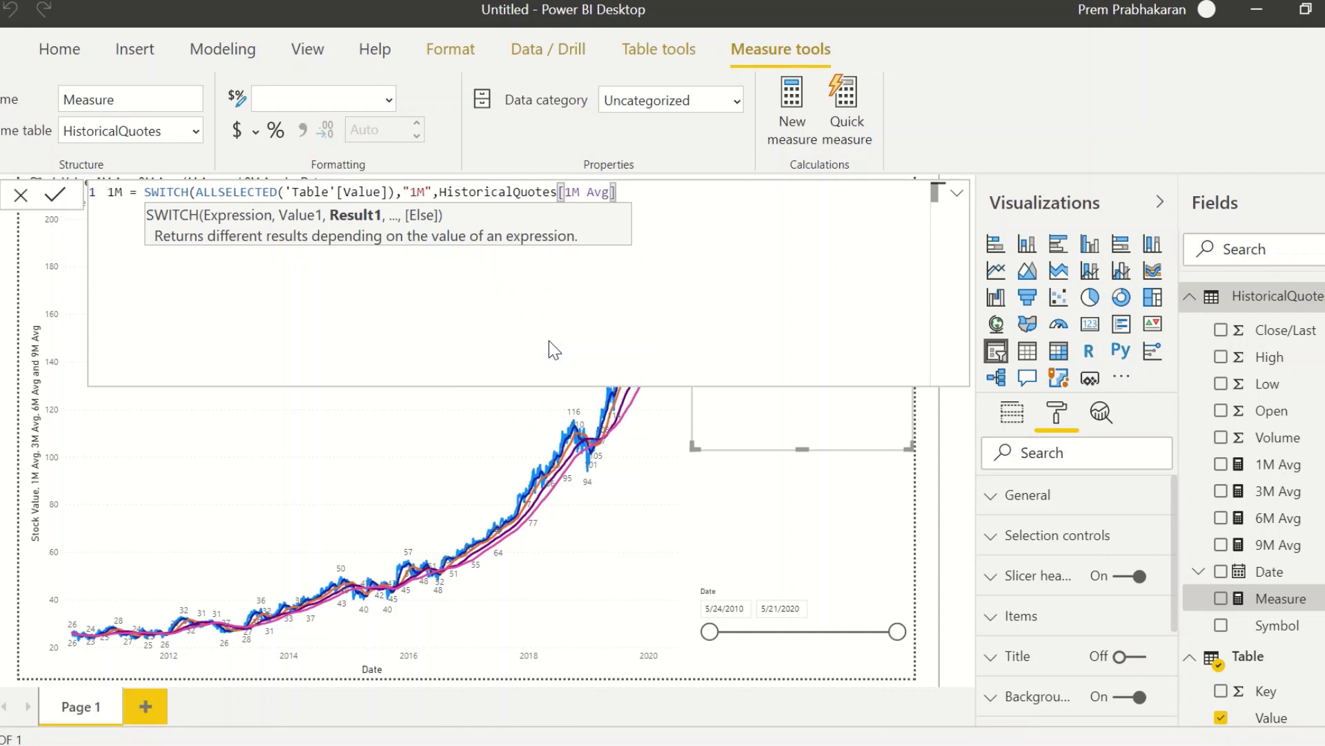
type(")")
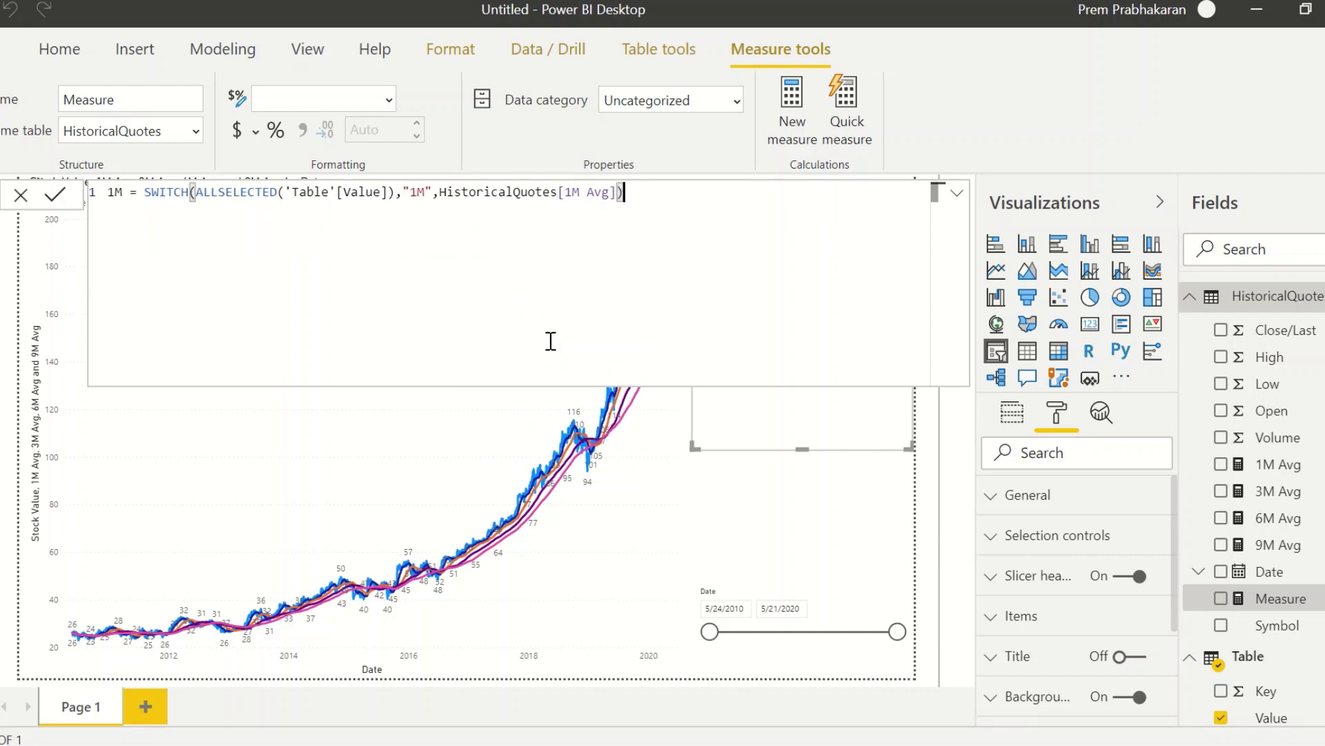
left_click(56, 198)
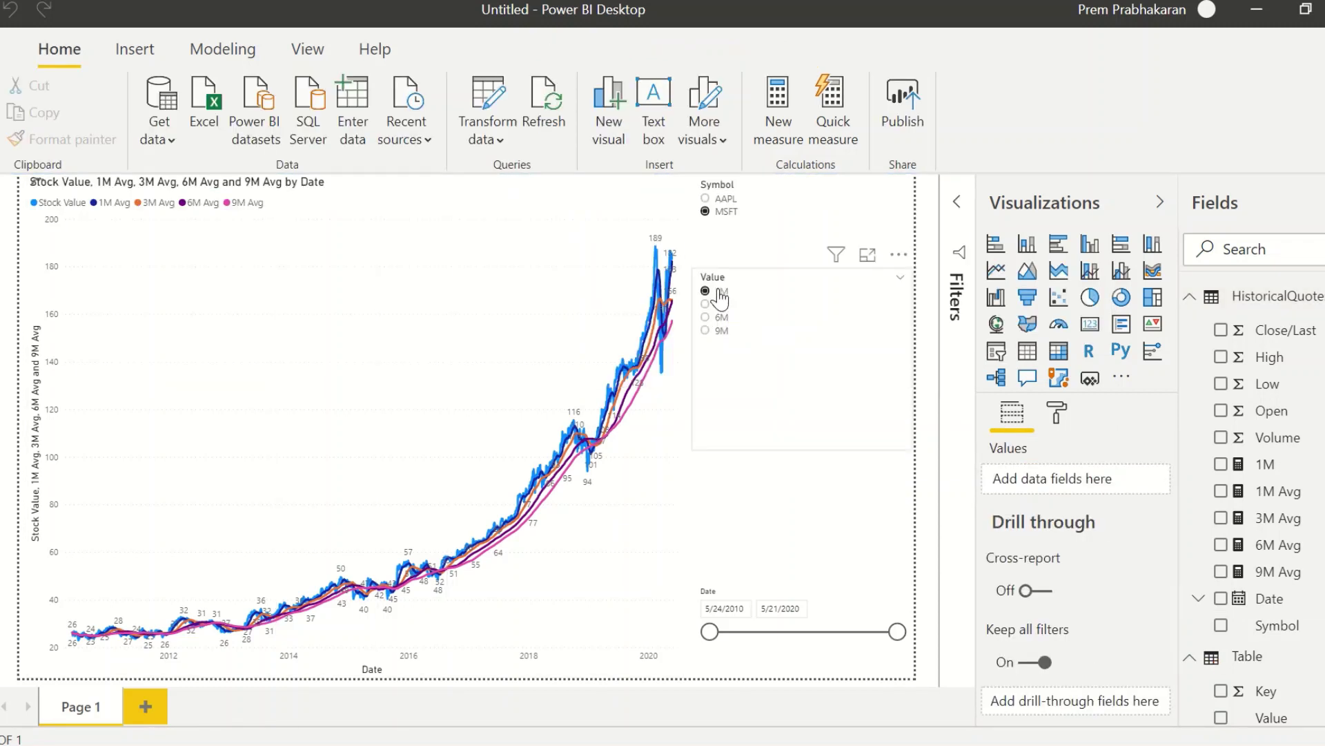
Set the Value slicer to 3M and remove 1M Avg, 3M Avg, 6M Avg and 9M Avg from the line chart's values.
left_click(729, 316)
left_click(718, 304)
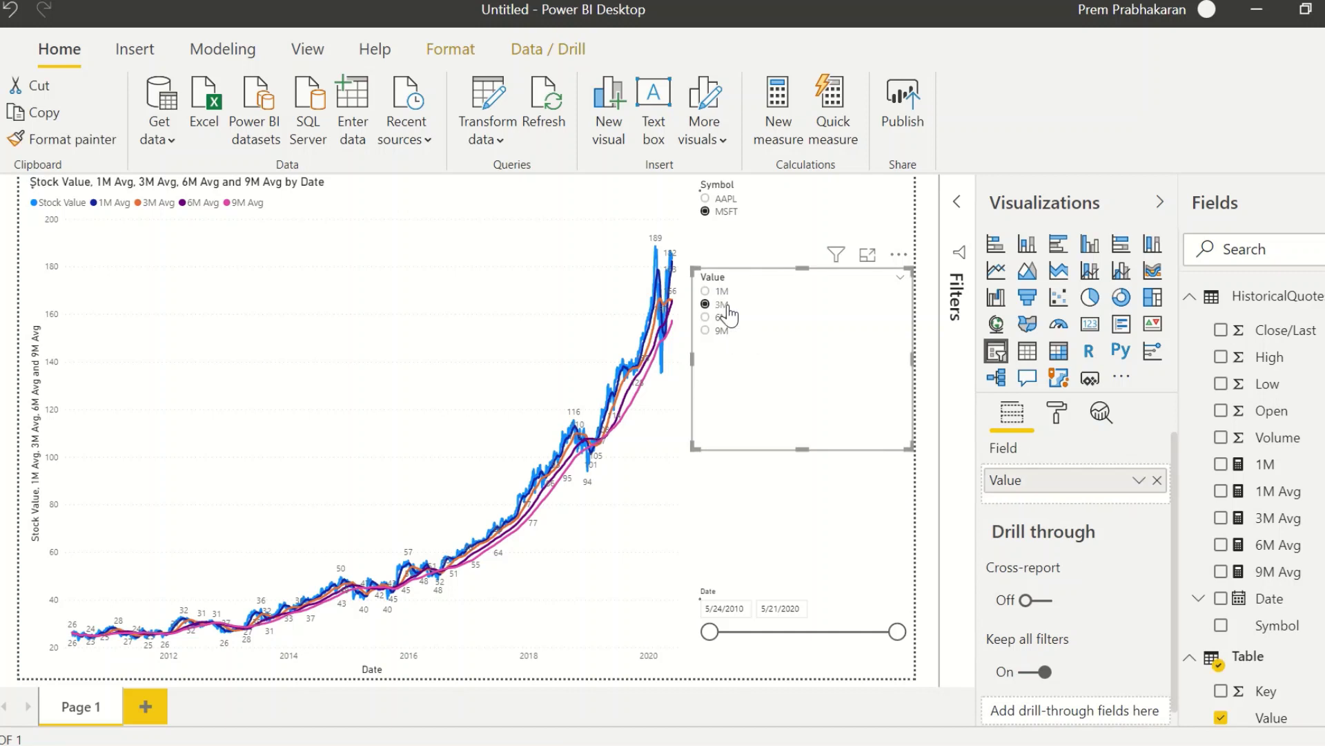
left_click(491, 366)
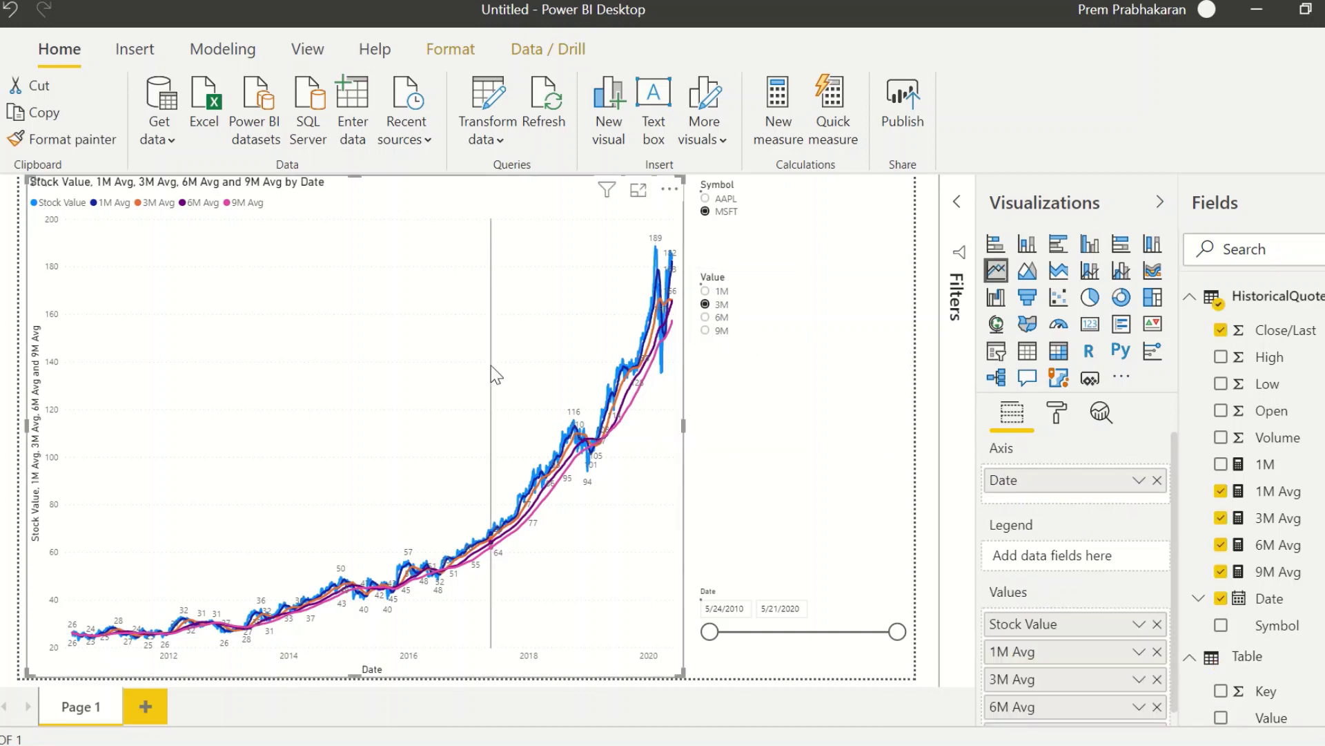
left_click(1157, 652)
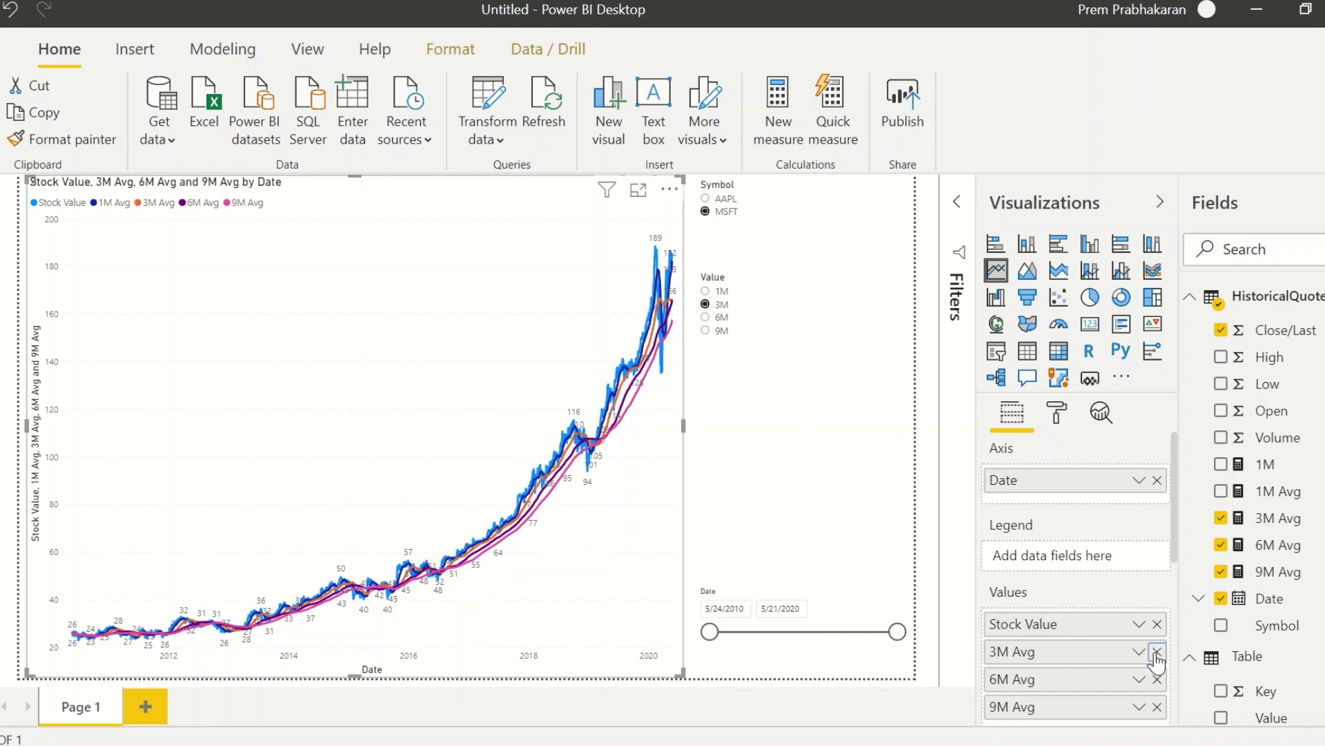
left_click(1157, 652)
left_click(1157, 652)
left_click(1157, 652)
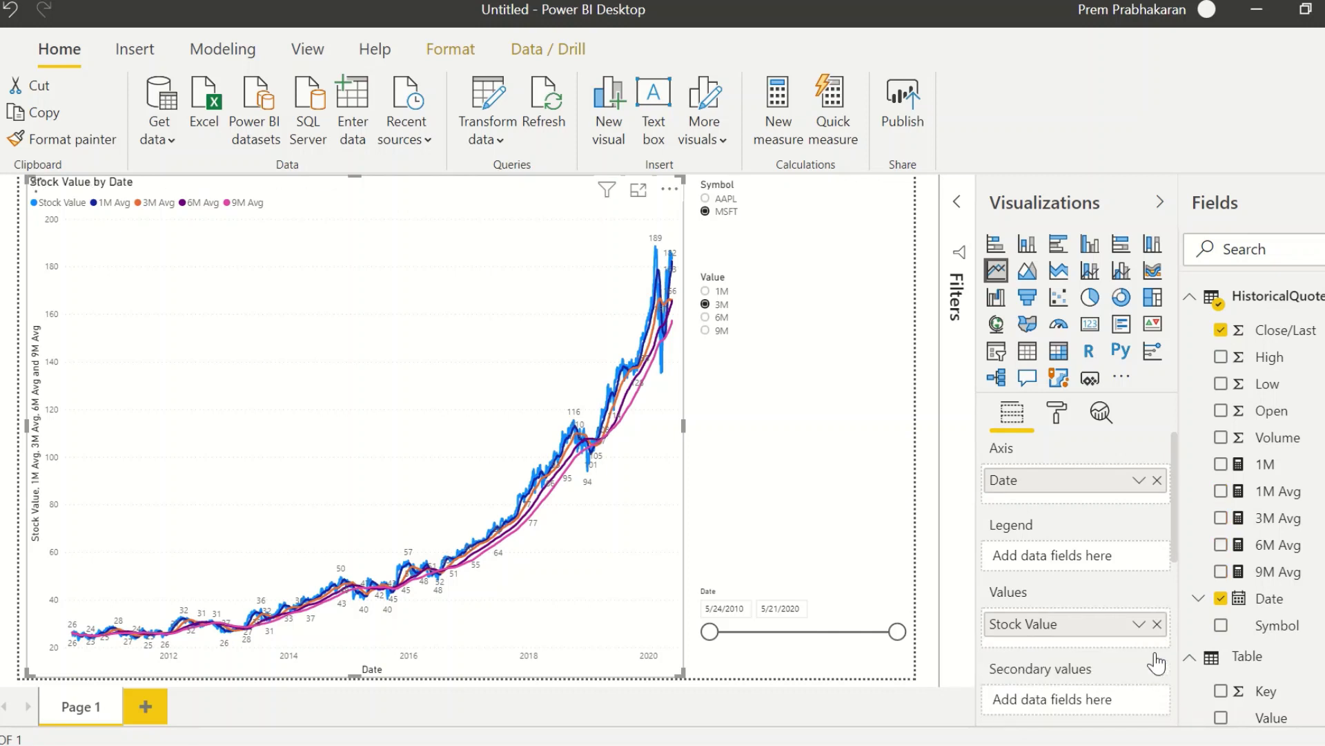
Add the 1M measure to the line chart's values and check it with the Value slicer on 1M and the Symbol slicer on AAPL.
left_click_drag(1266, 464, 1061, 639)
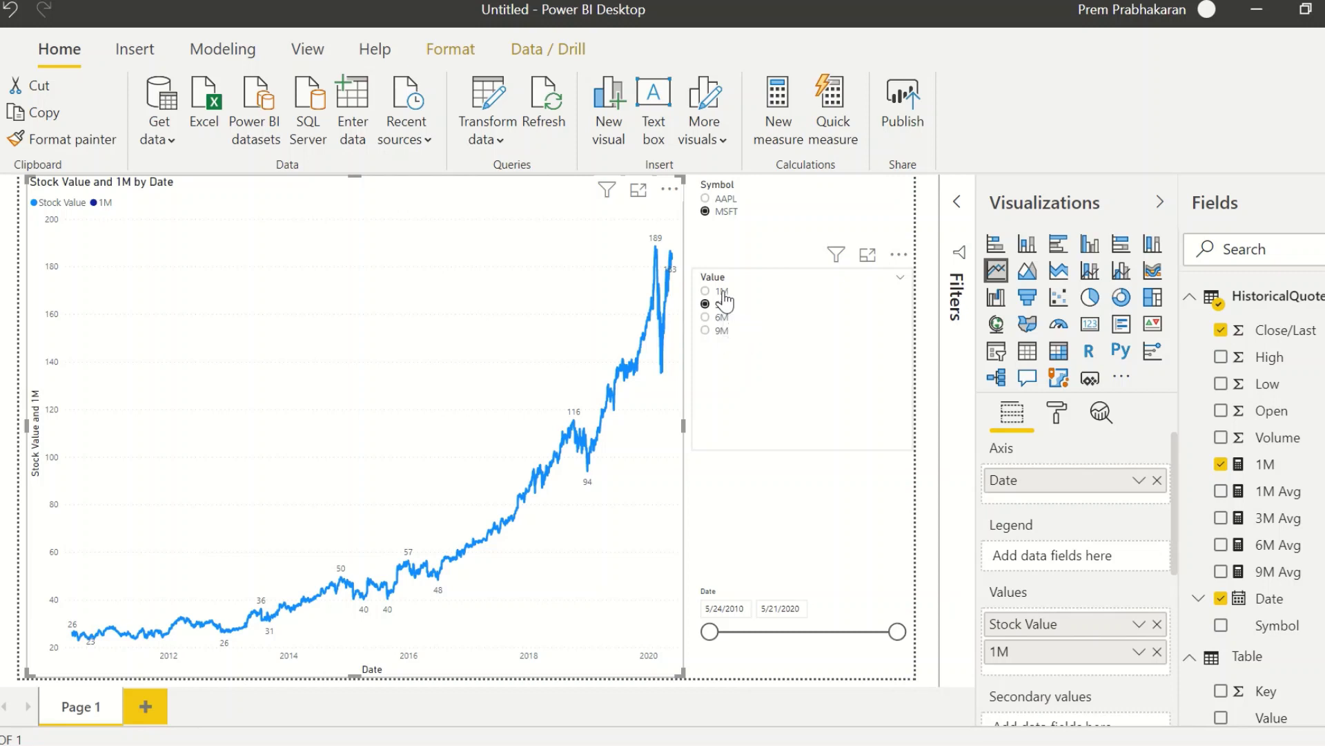
left_click(721, 292)
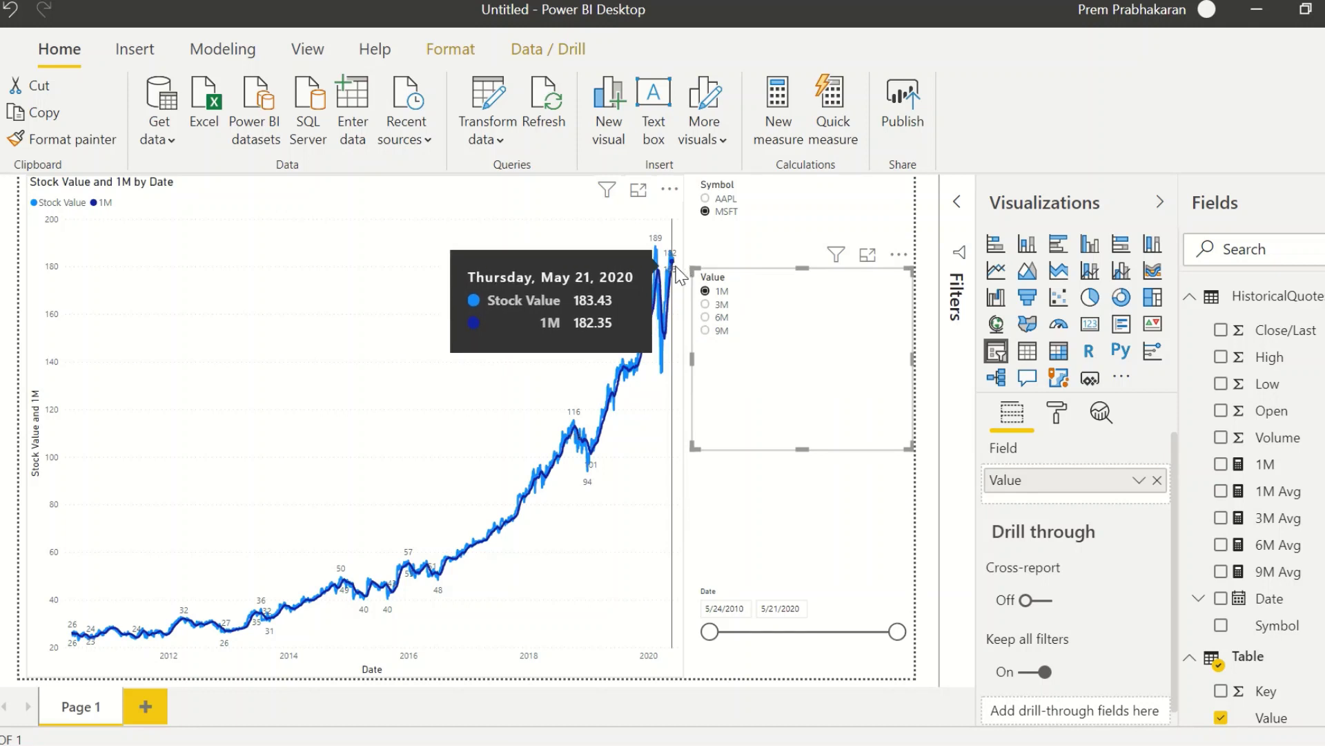
left_click(726, 206)
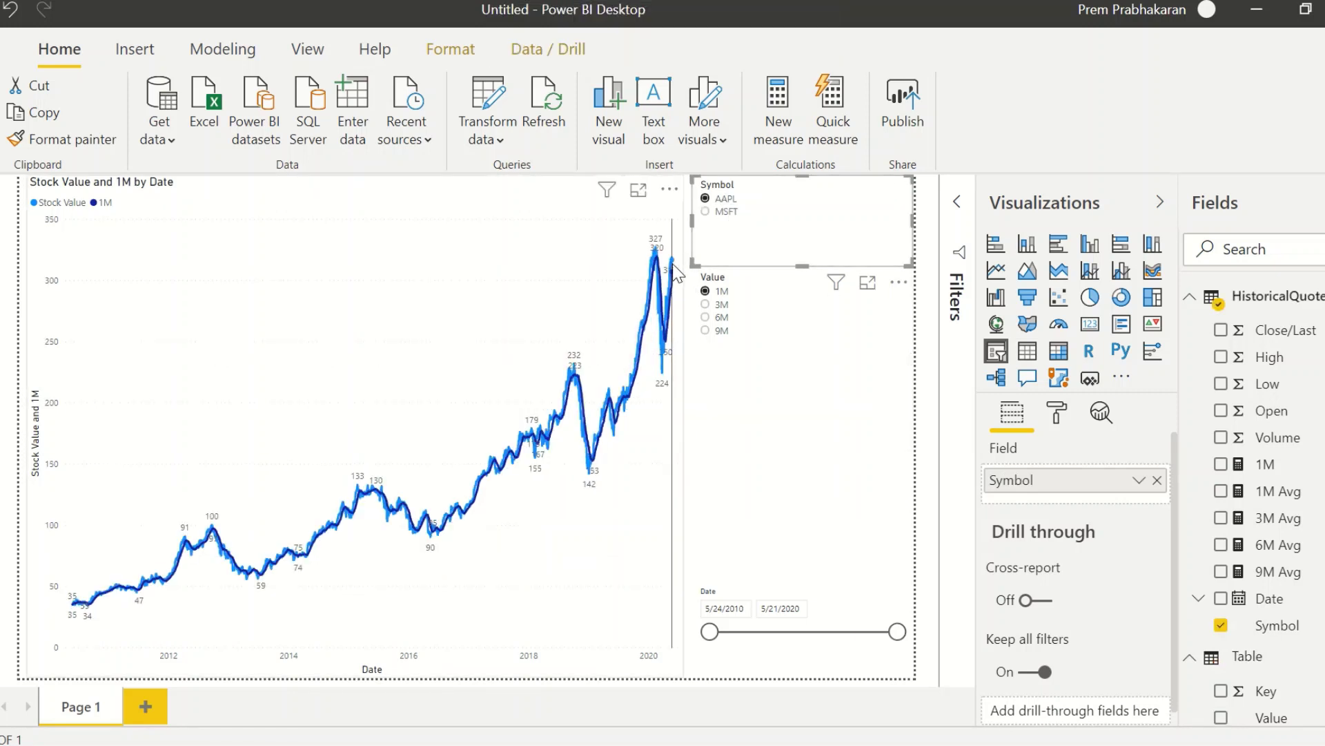
mouse_move(675, 272)
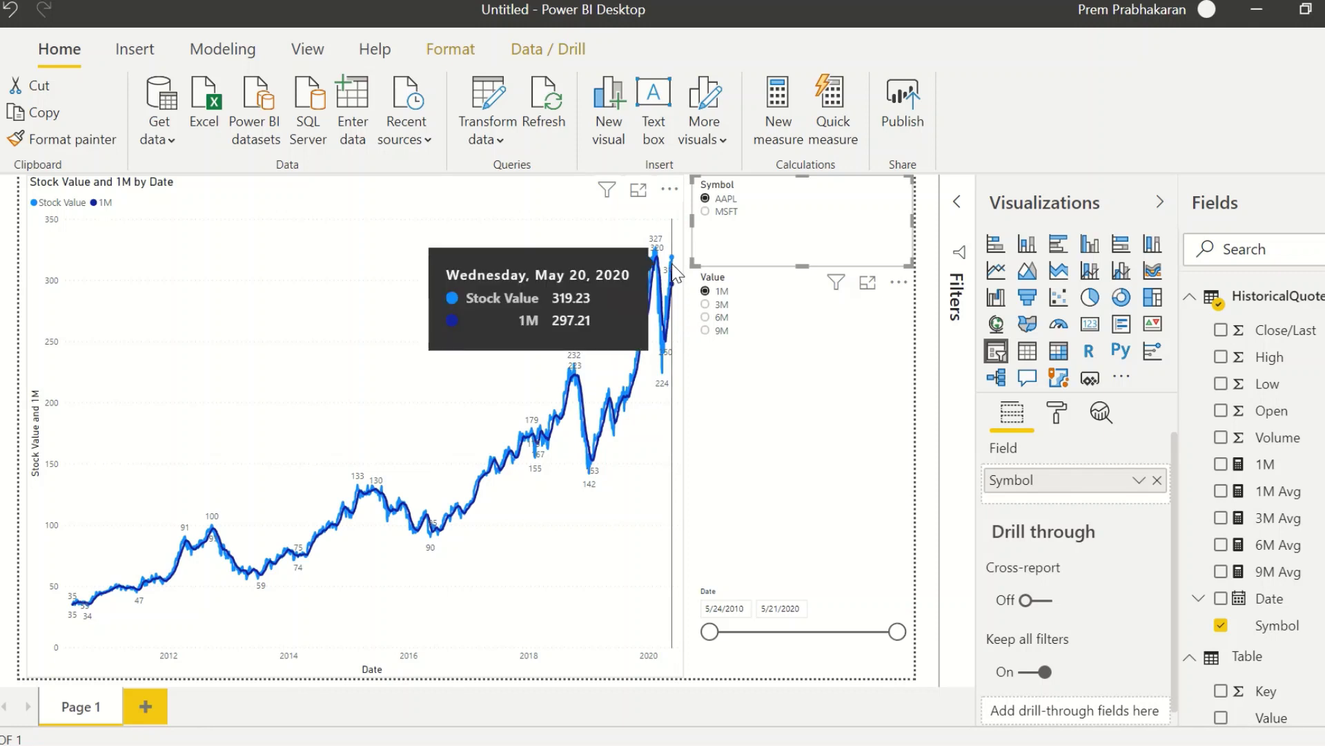
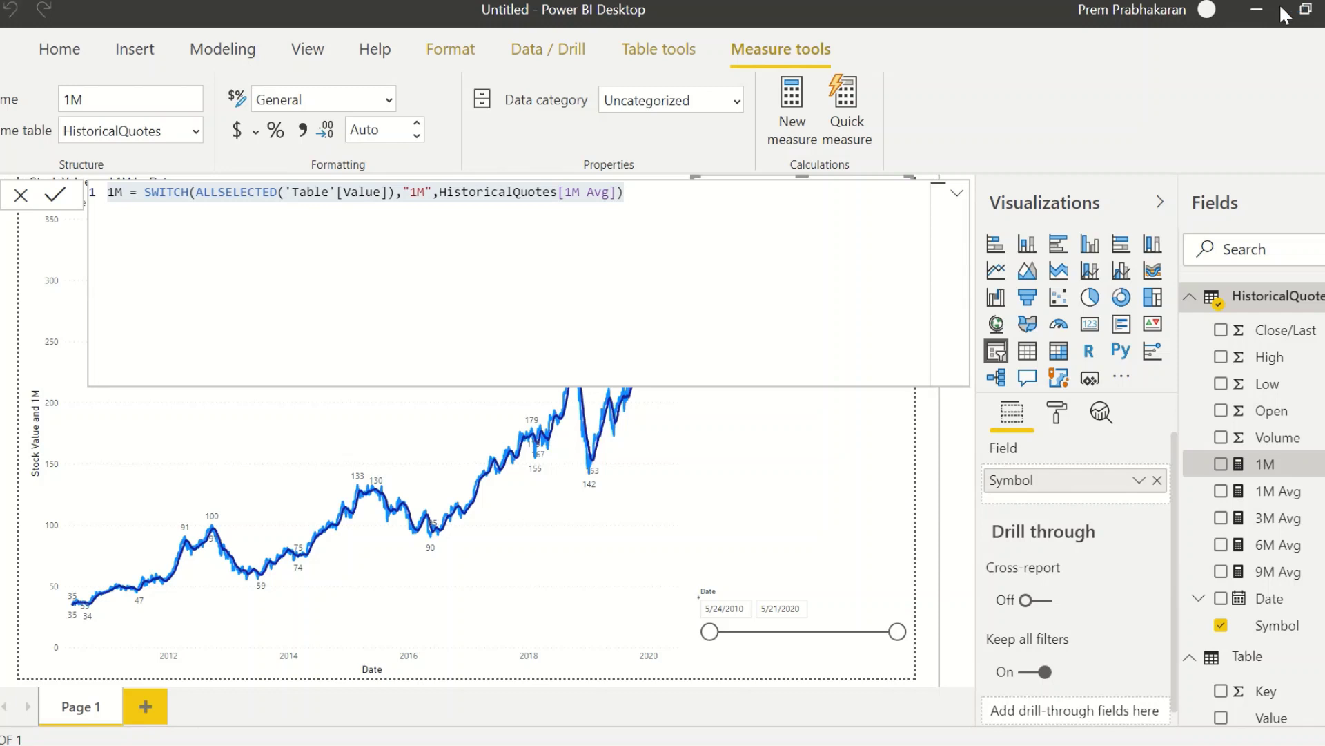
Create a measure in HistoricalQuotes defined as 3M = SWITCH(ALLSELECTED('Table'[Value]),"3M",HistoricalQuotes[3M Avg]) and commit it.
type("1M = SWITCH(ALLSELECTED('Table'[Value]),\"1M\",HistoricalQuotes[1M Avg])")
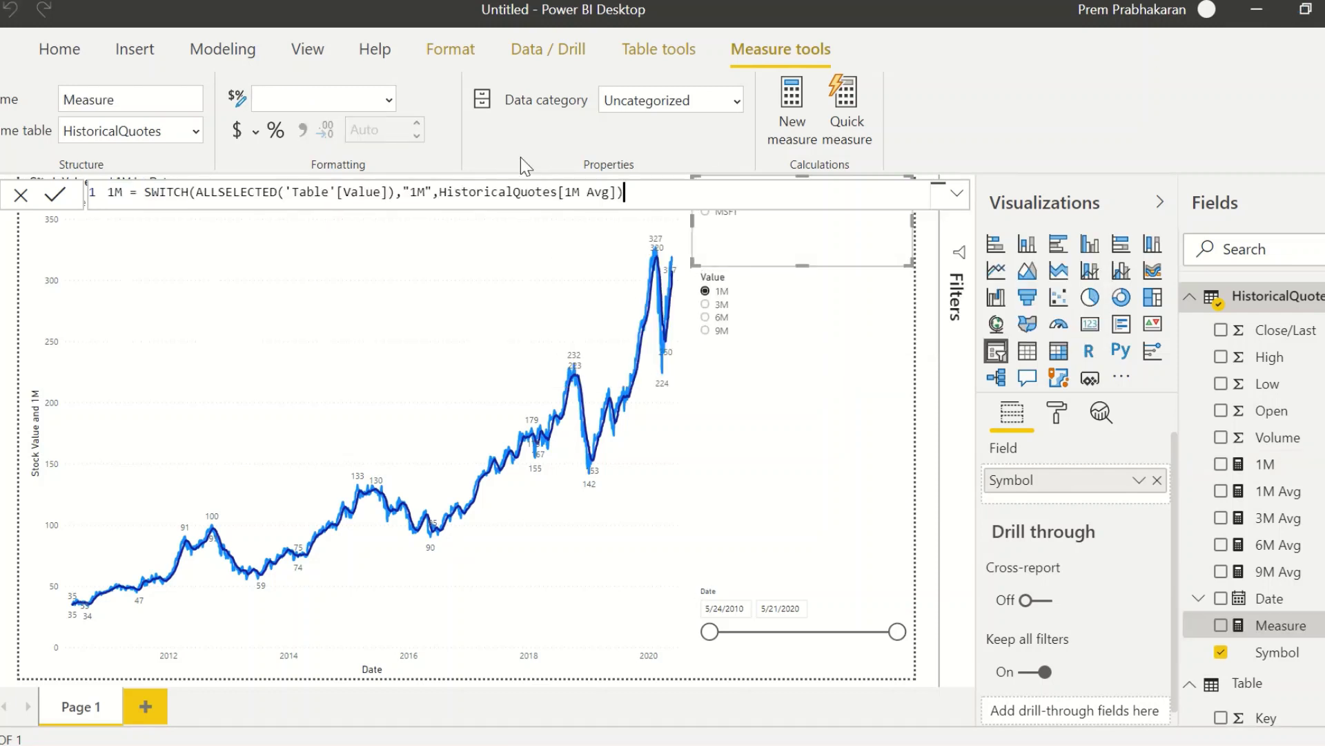
key("Home")
key("Delete")
type("3")
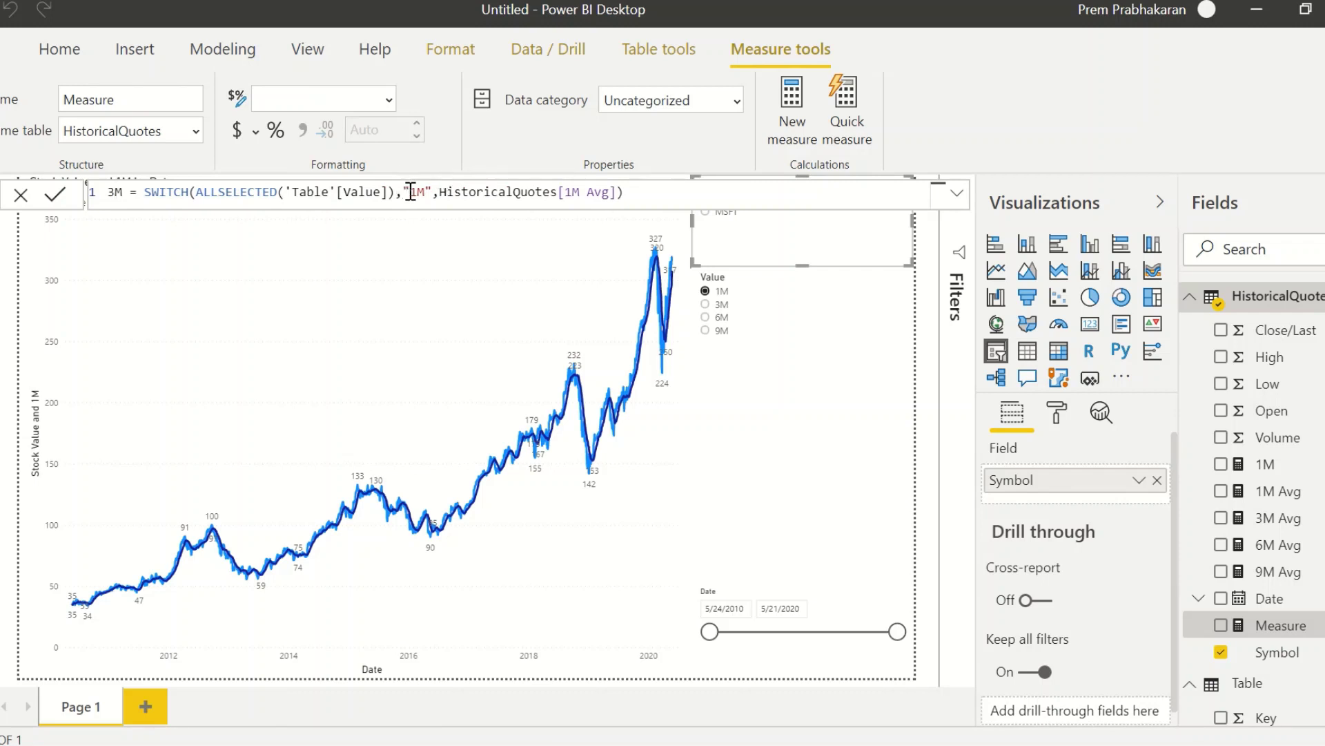
left_click(411, 191)
key("Delete")
type("3")
left_click(567, 192)
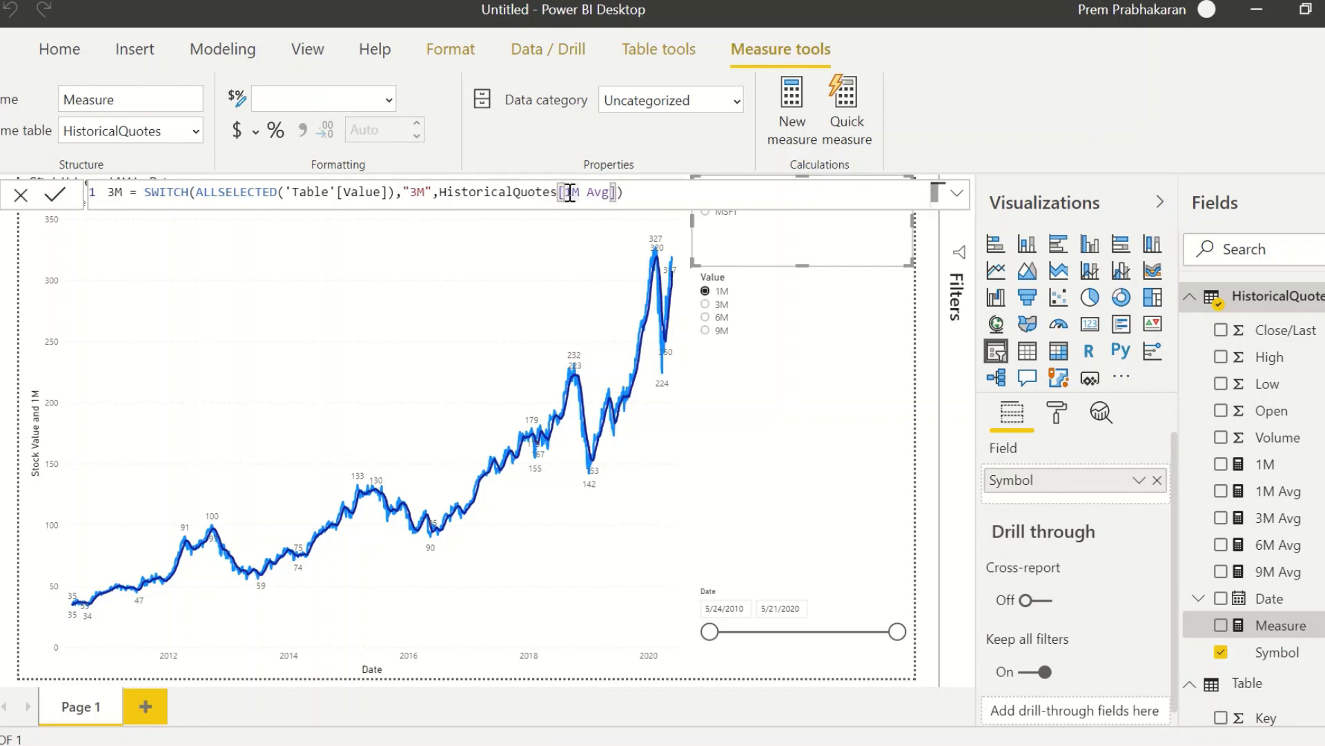
key("Delete")
type("3")
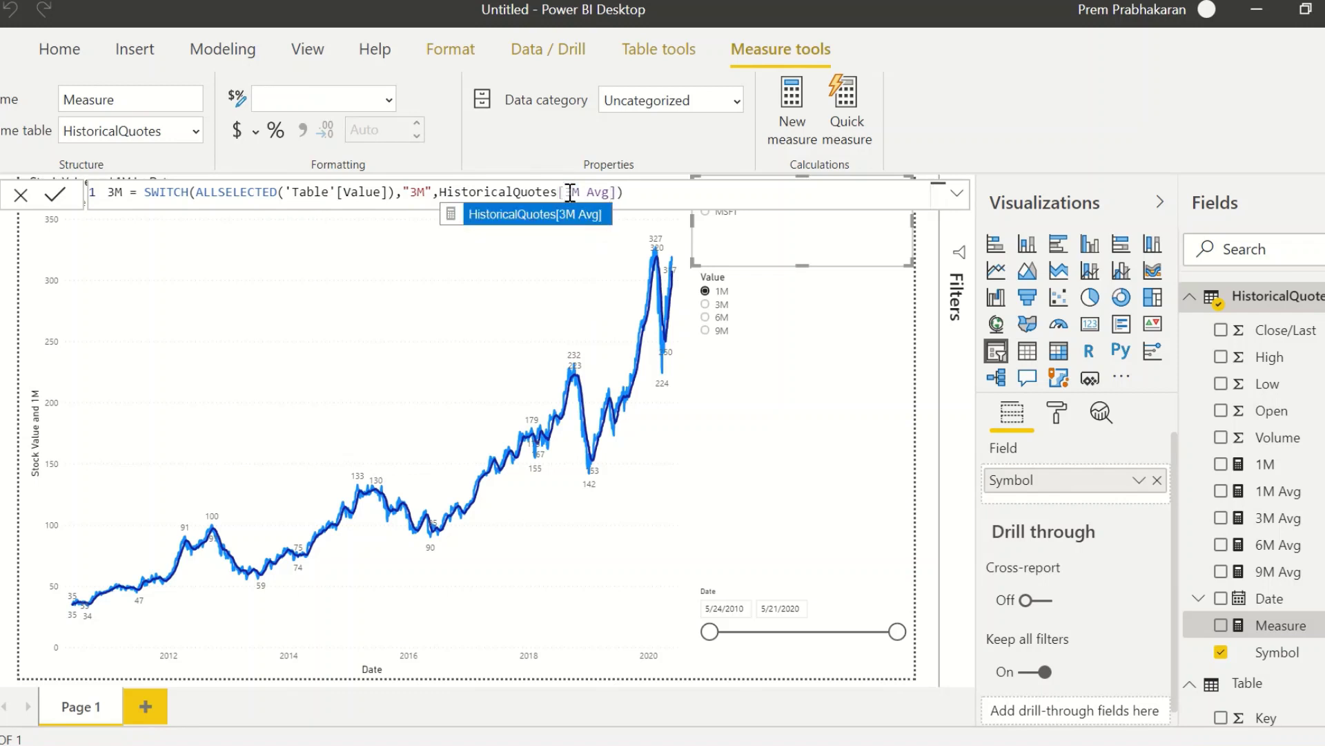
left_click(538, 215)
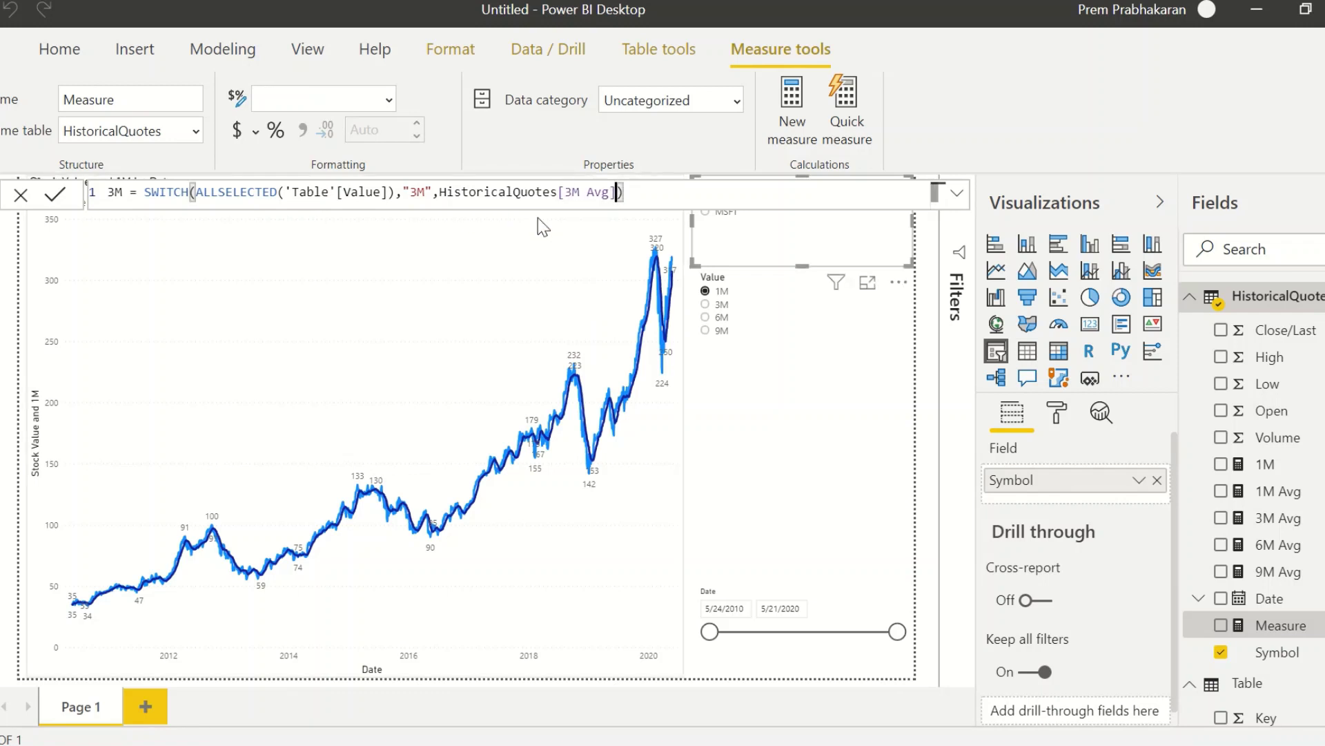
left_click(55, 196)
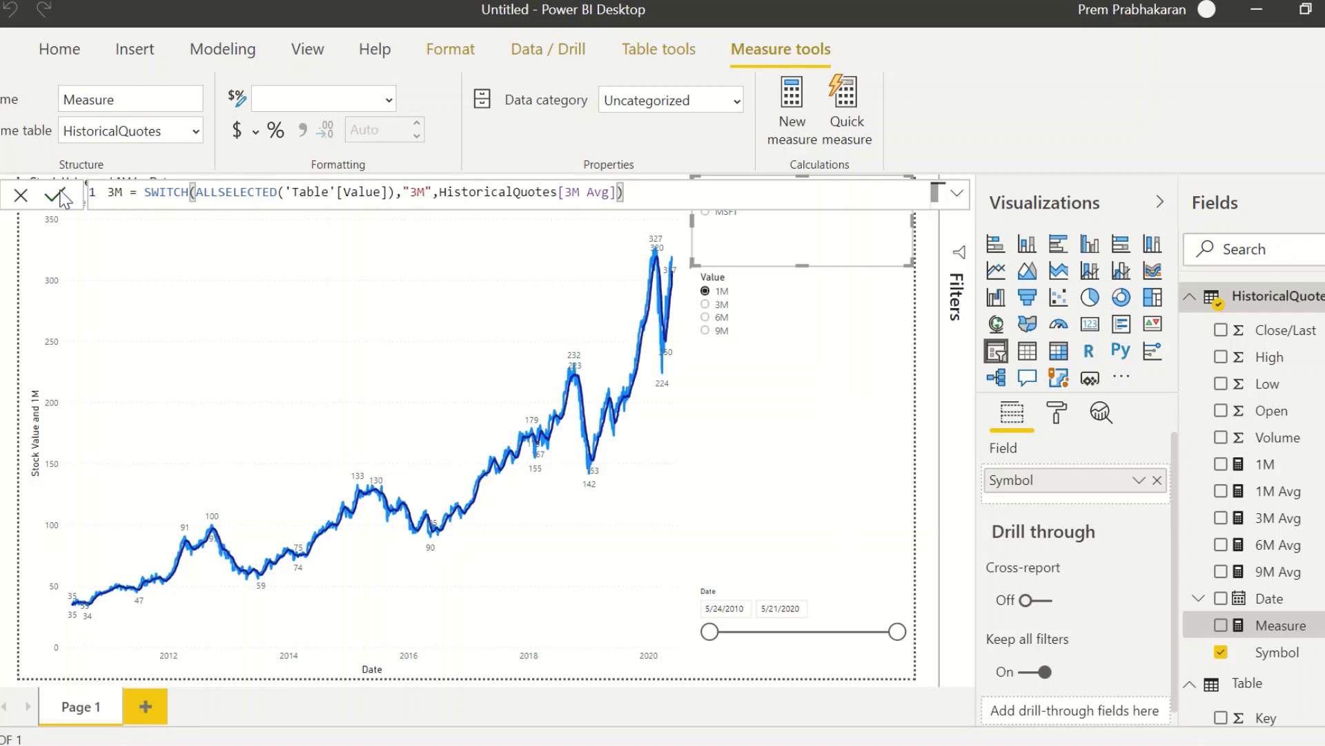
Create matching 6M and 9M measures in HistoricalQuotes, defining 9M as SWITCH(ALLSELECTED('Table'[Value]),"9M",HistoricalQuotes[9M Avg]).
right_click(1255, 298)
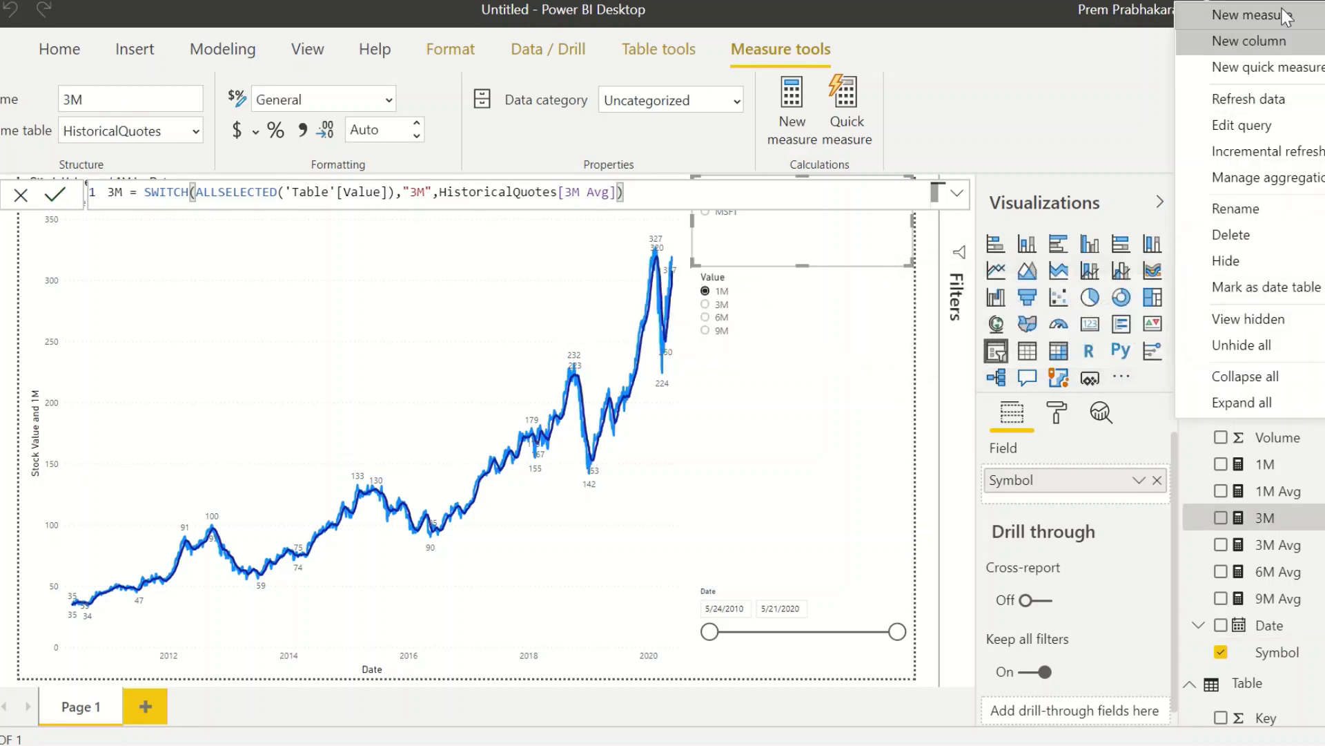
left_click(1250, 15)
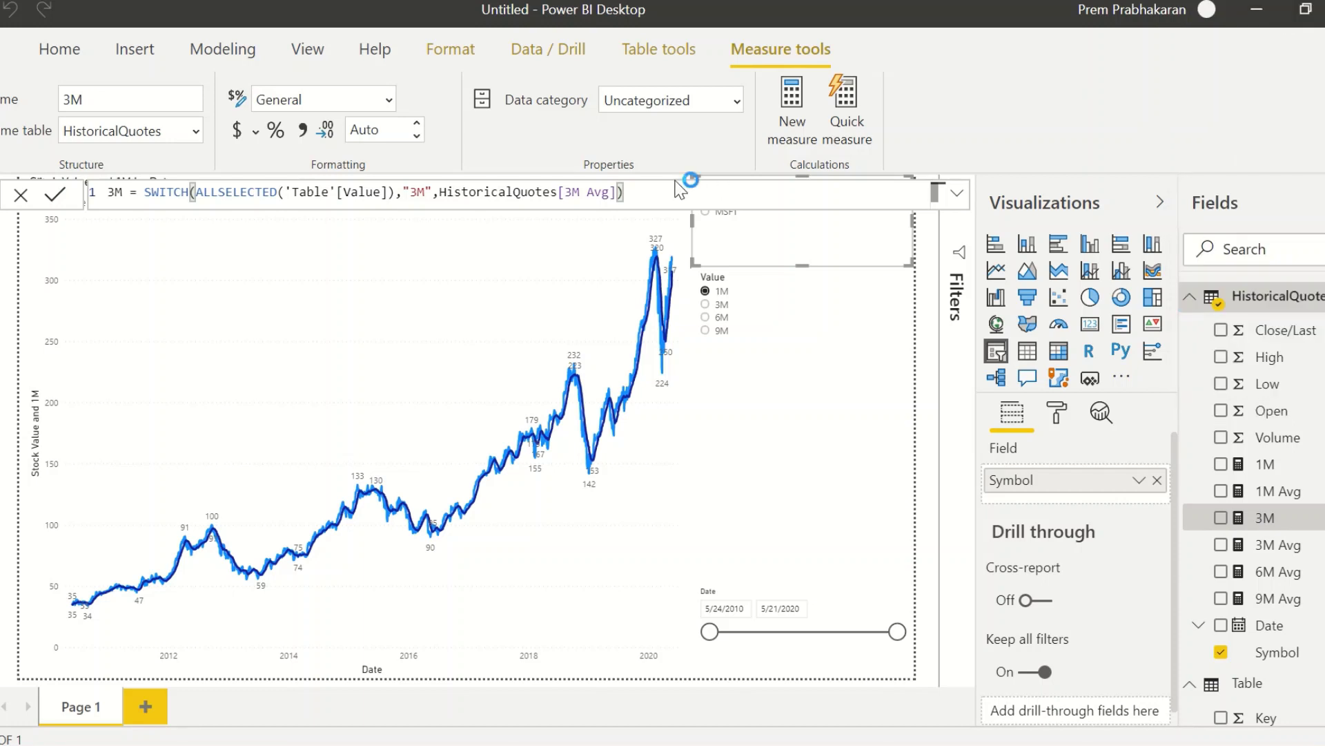
left_click(55, 195)
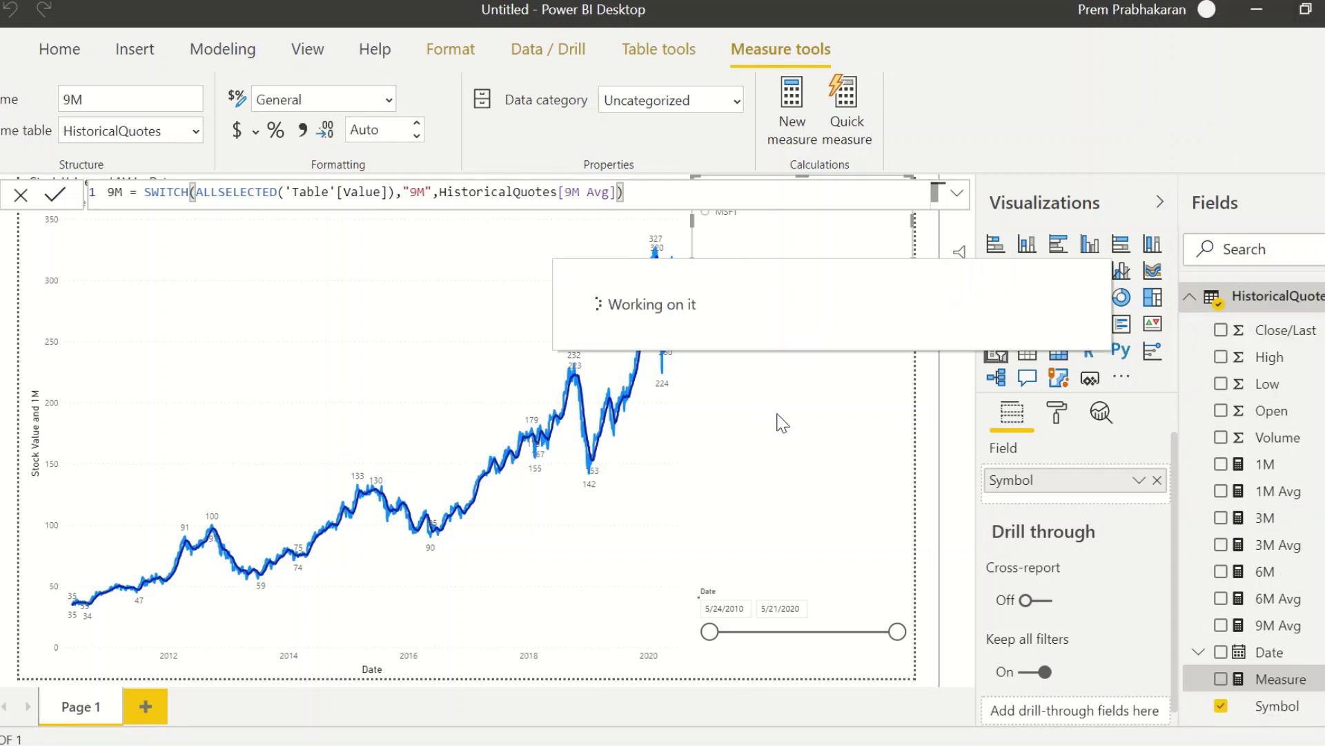
Add the 3M, 6M and 9M measures to the line chart, with the Value slicer on 3M and the Date slicer starting 5/29/2017.
left_click(366, 418)
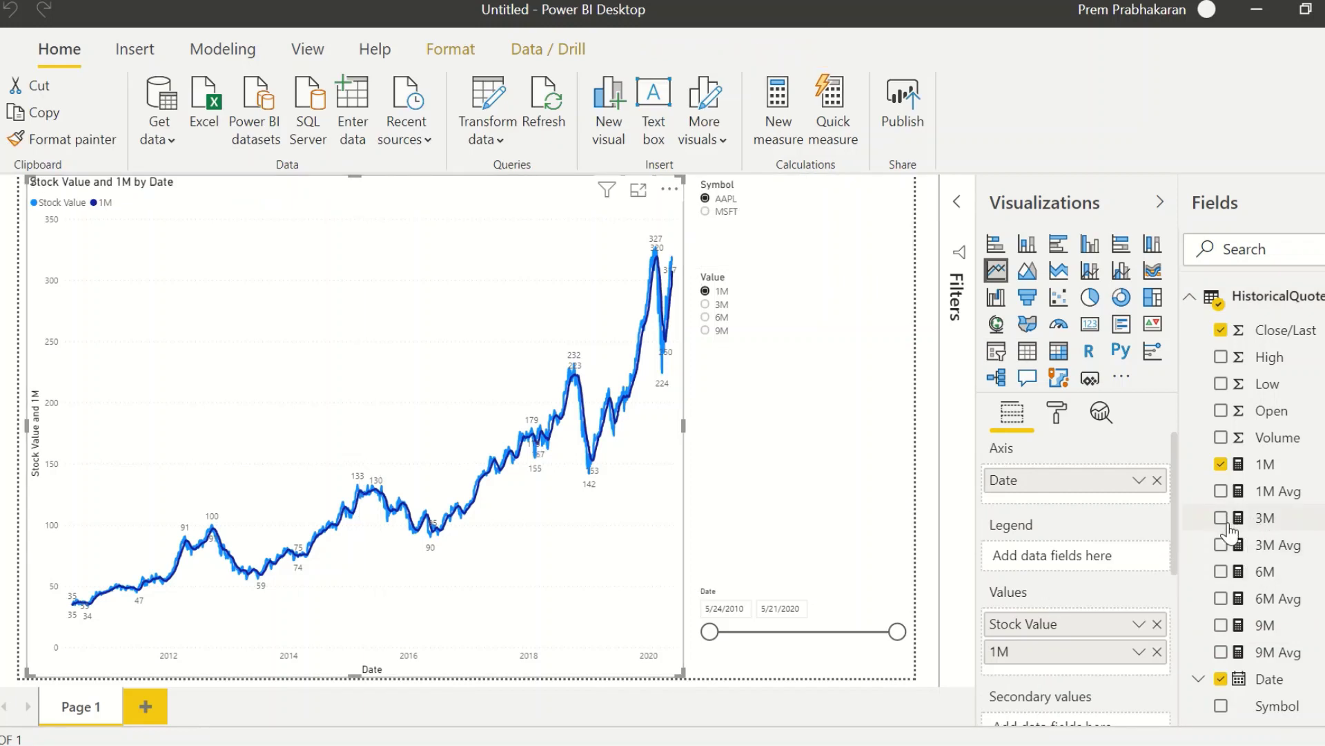
left_click(1226, 526)
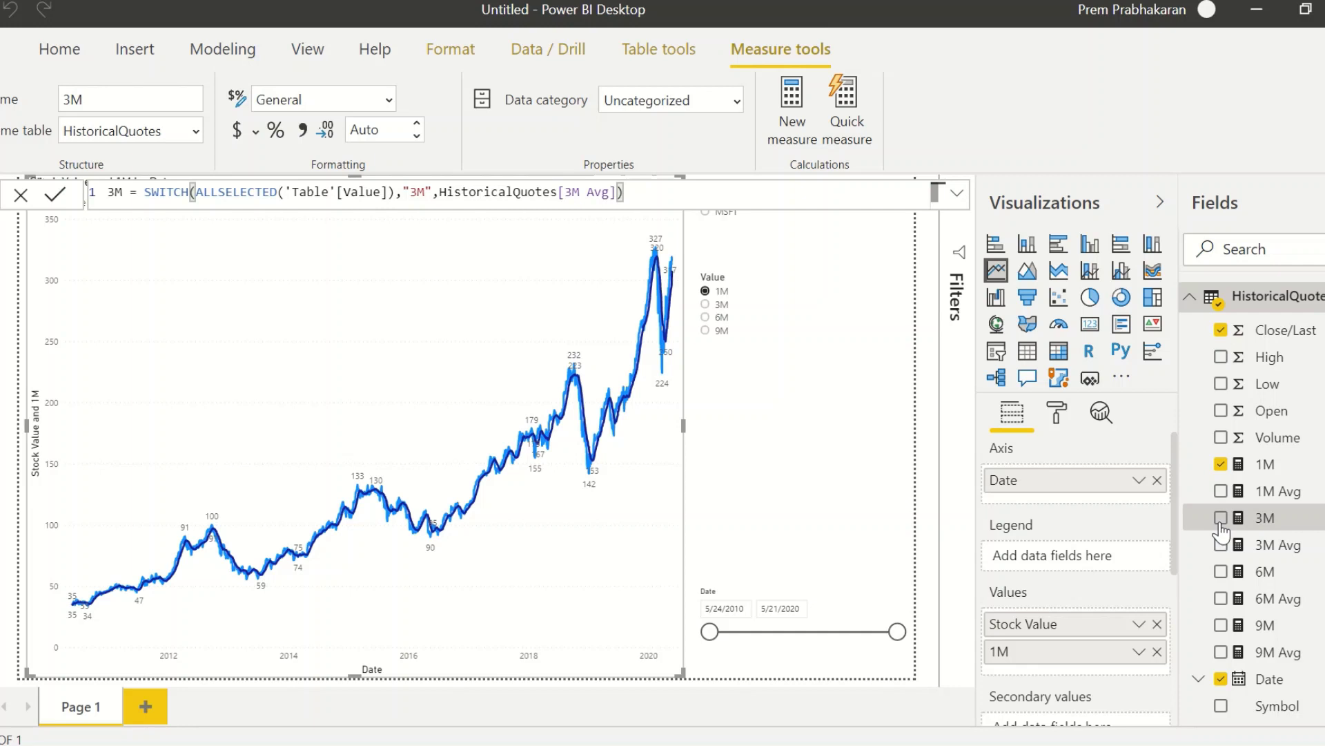
left_click(1221, 519)
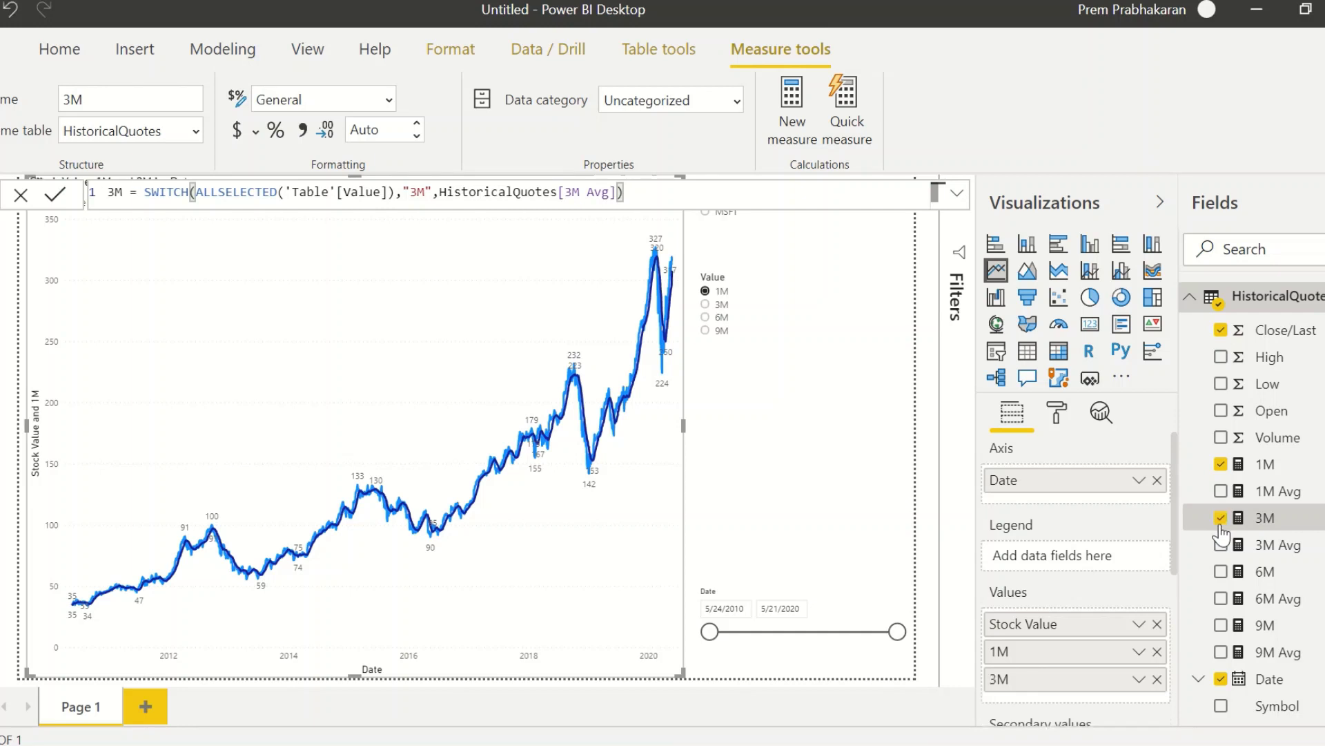
left_click(1220, 573)
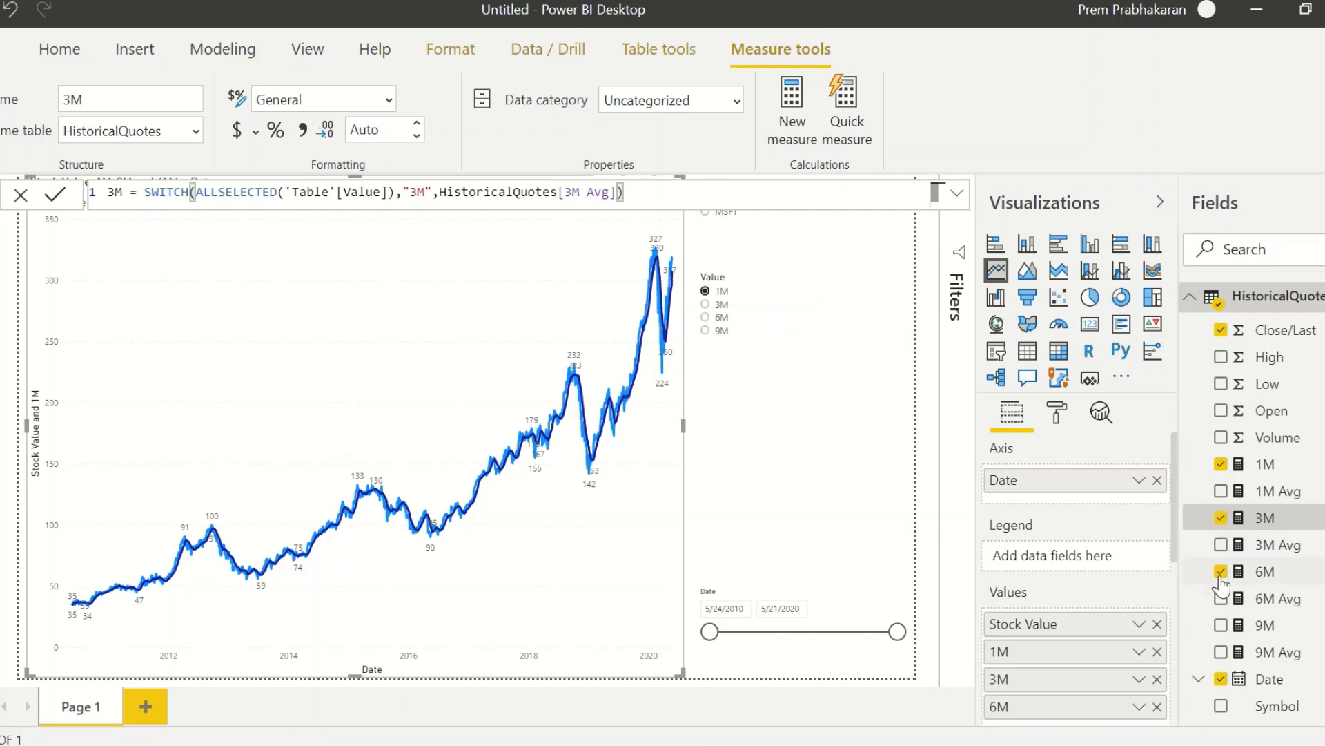
left_click(1220, 627)
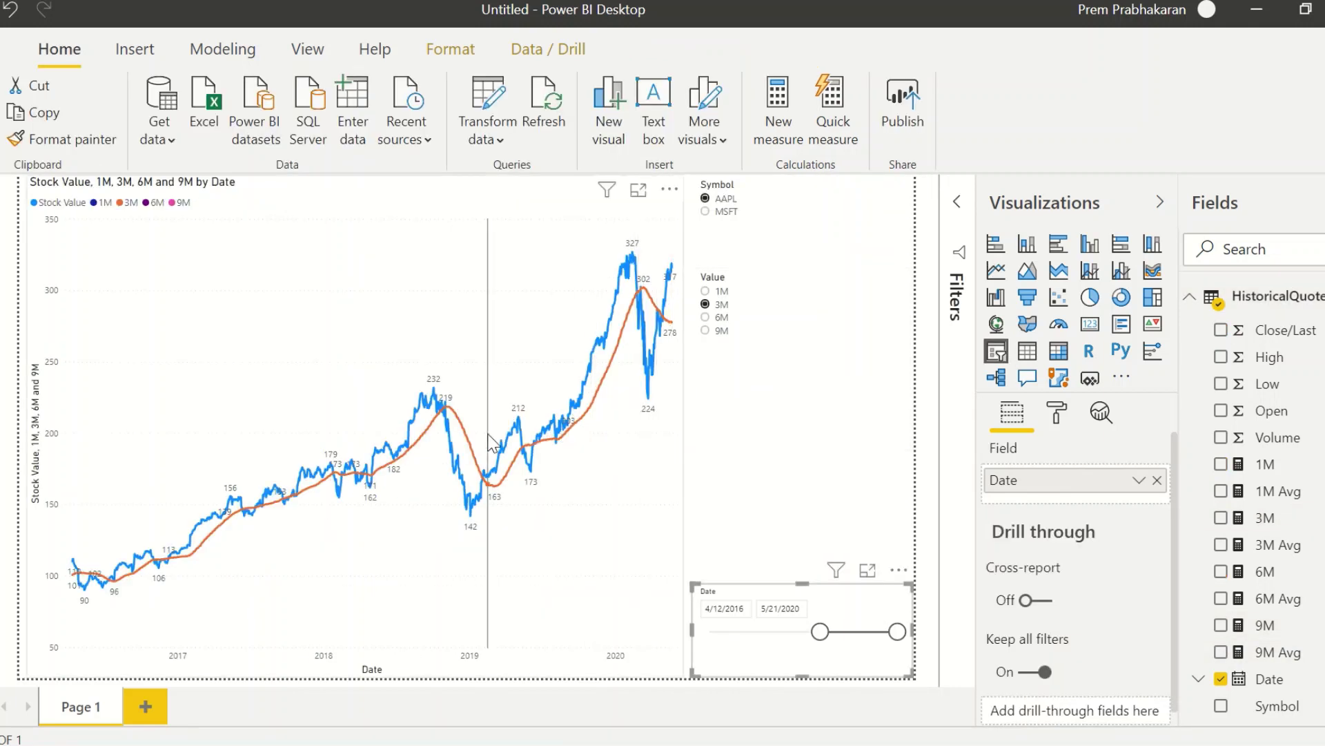
left_click_drag(826, 643, 844, 643)
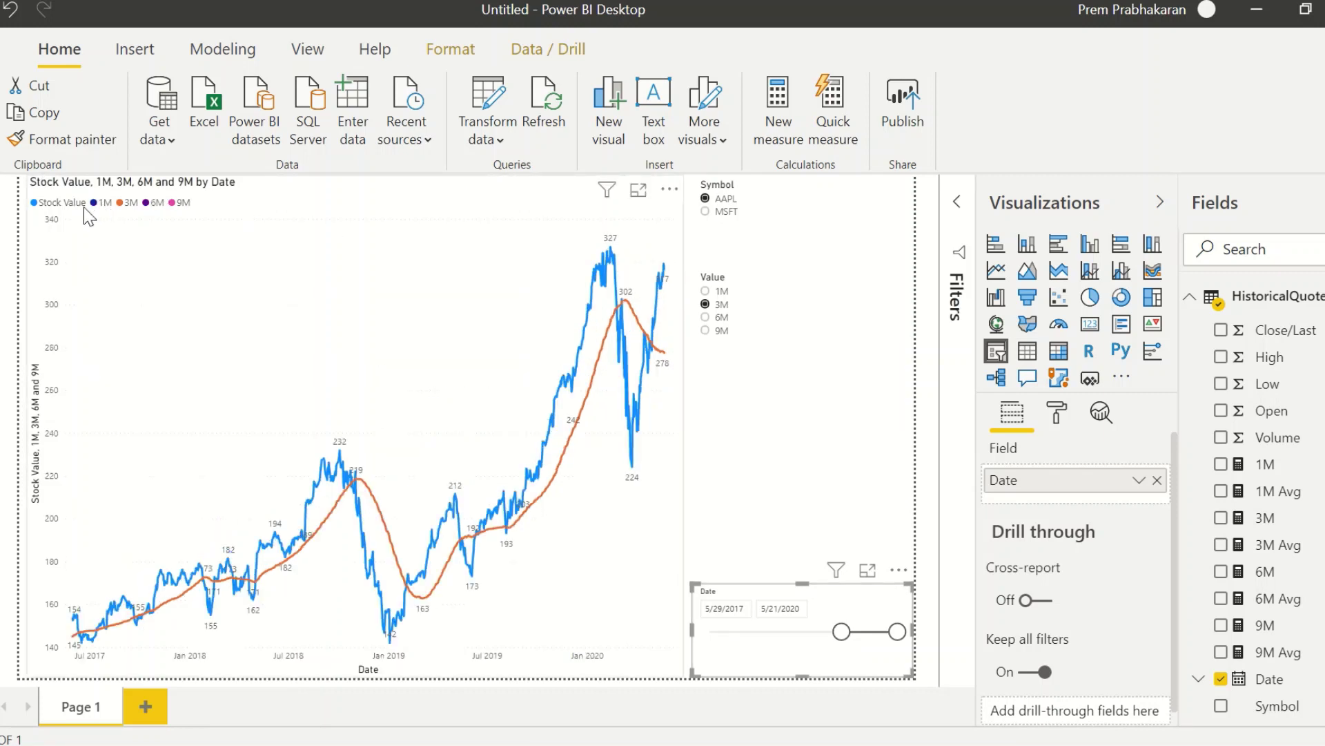
Turn off the line chart's legend.
left_click(207, 204)
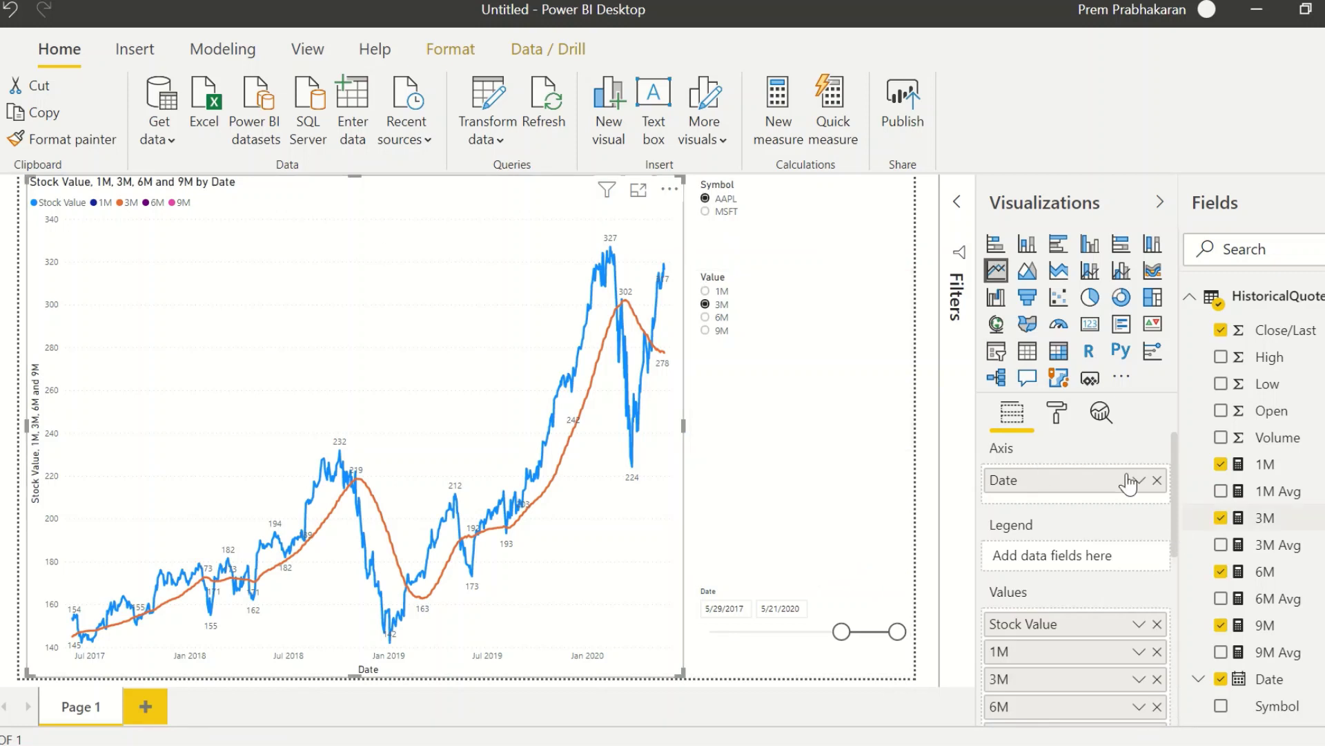
left_click(1057, 414)
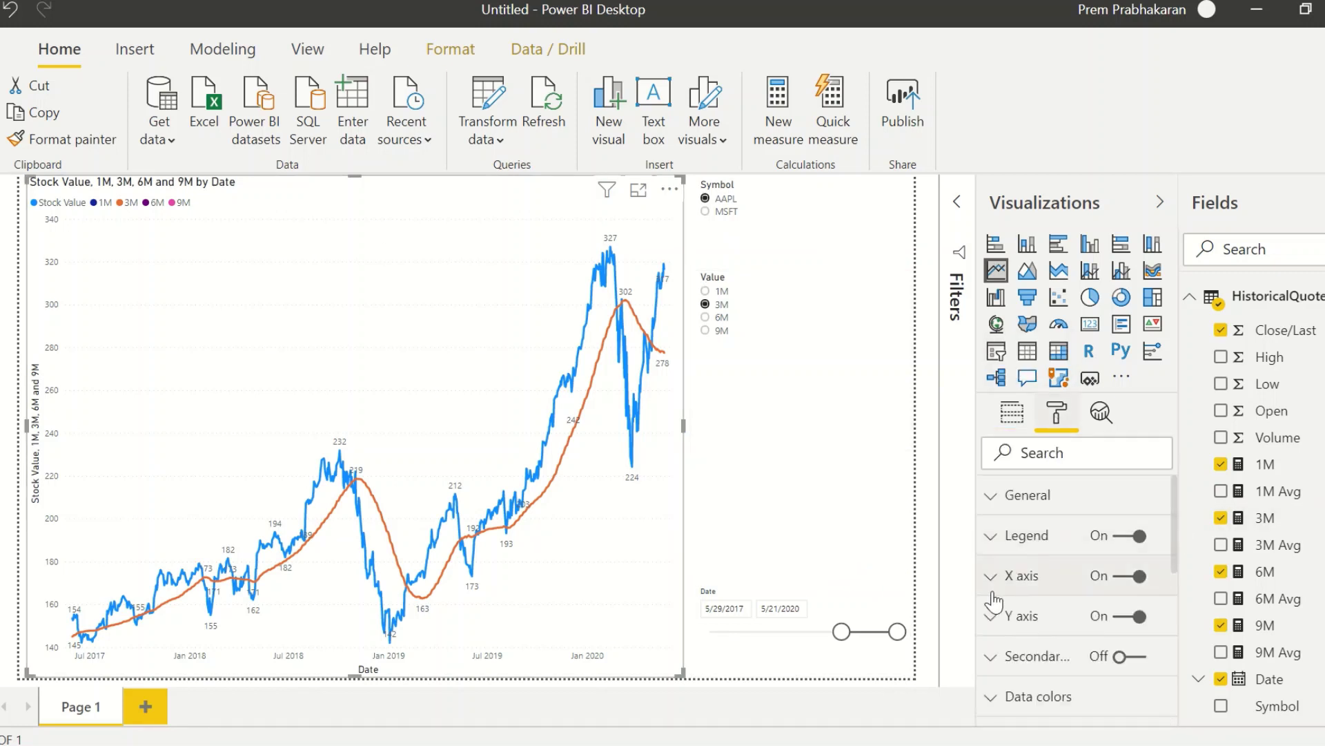
left_click(1122, 544)
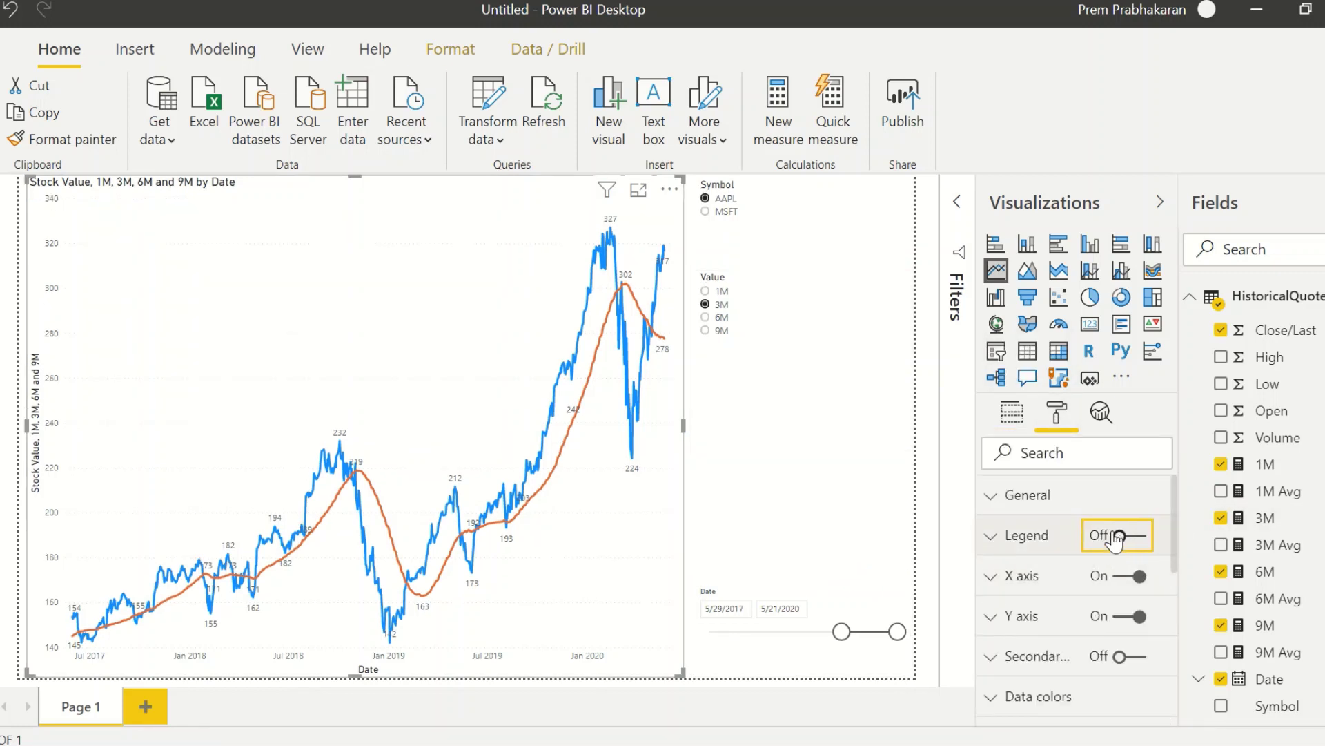
left_click(1013, 414)
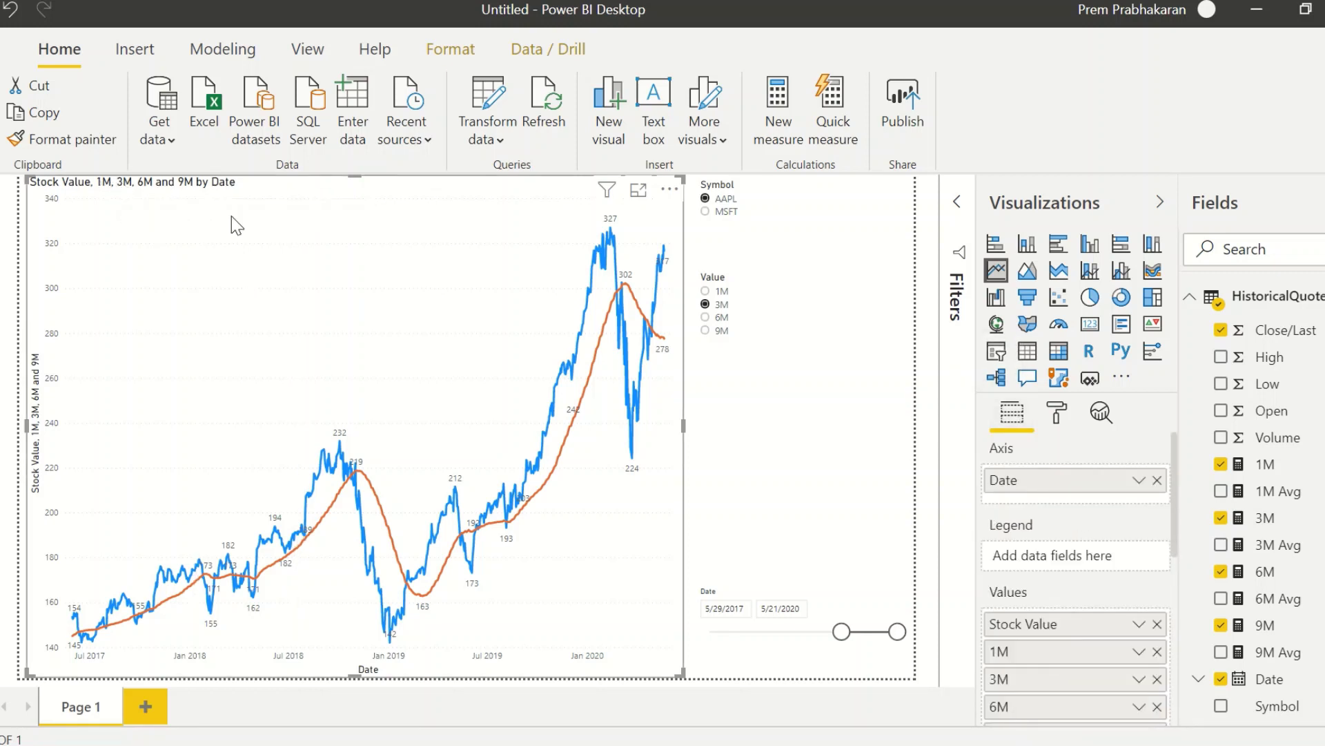
Change the line chart's title text to "Stock Value and Moving Average".
left_click(1069, 413)
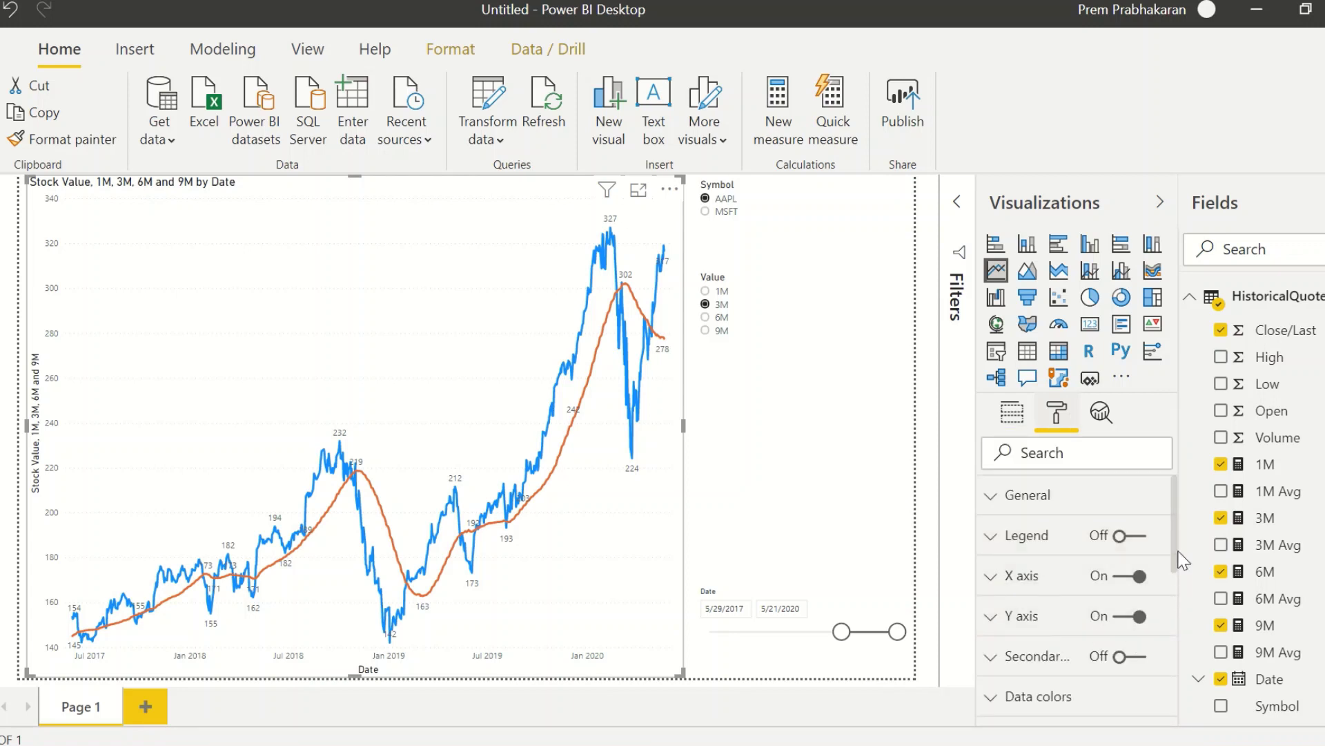
scroll(1176, 573, "down", 1)
scroll(1182, 607, "down", 5)
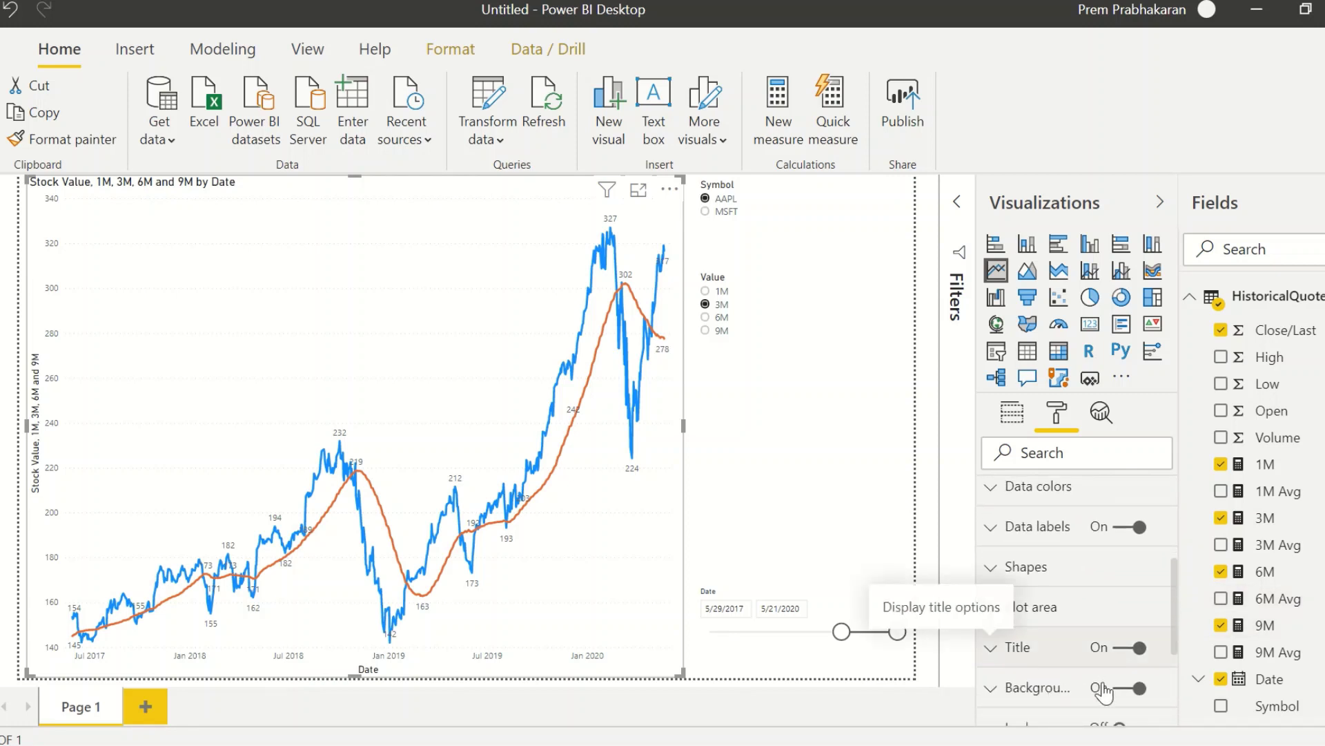
left_click(990, 656)
left_click(1068, 713)
key("ctrl+a")
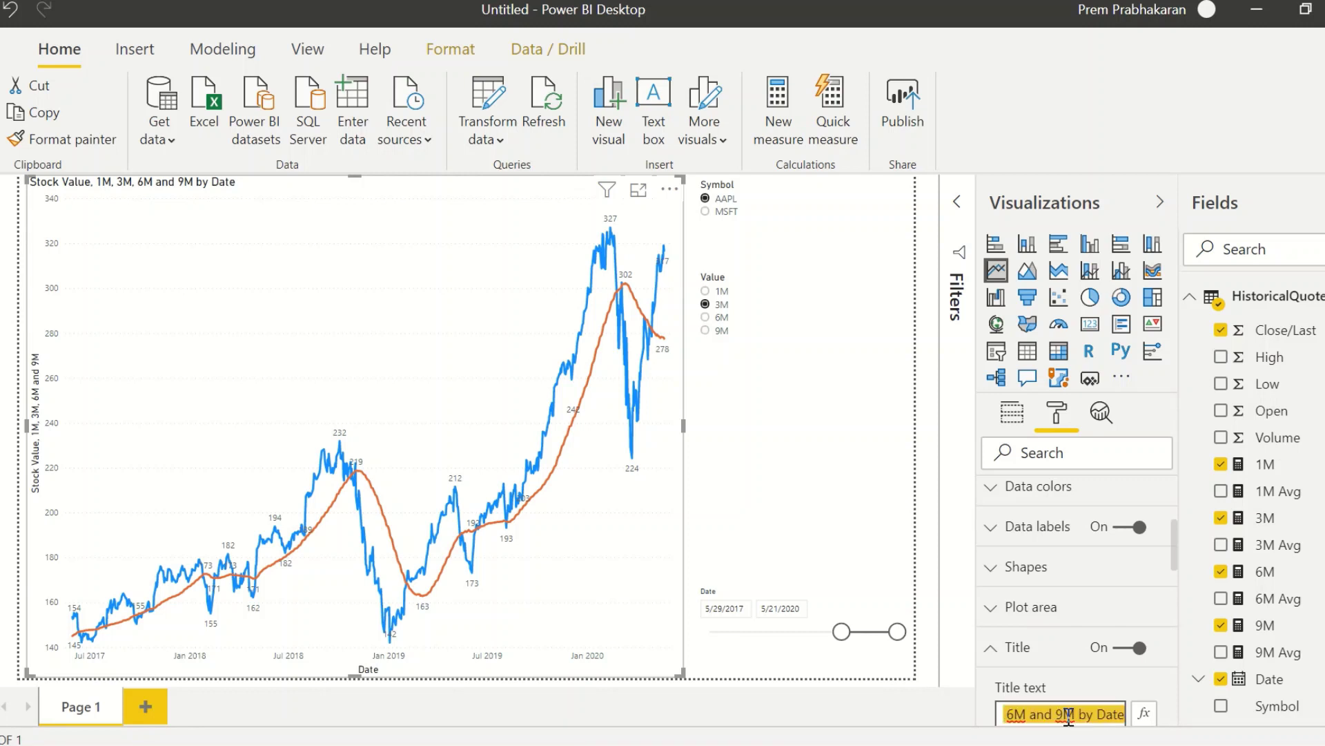
left_click(1068, 716)
key("ctrl+a")
key("BackSpace")
type("Sto")
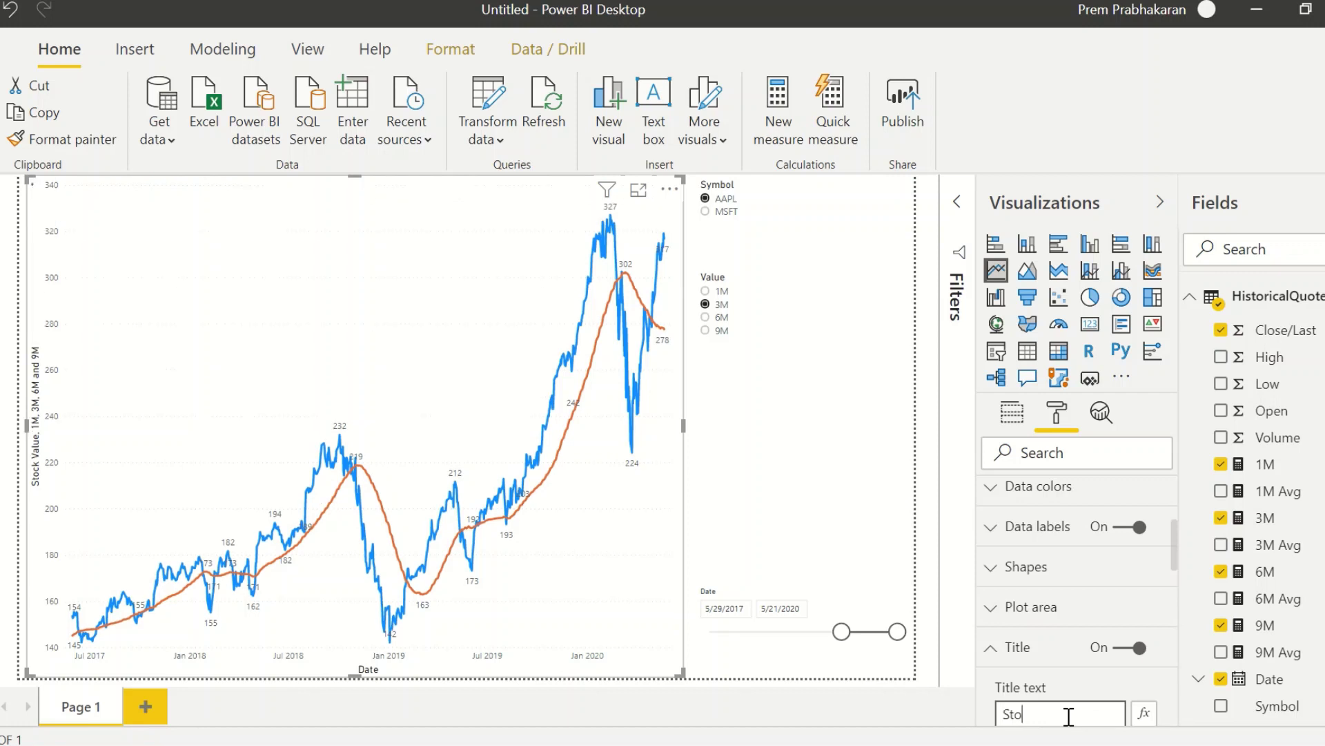
type("ck vl")
key("BackSpace")
key("BackSpace")
type("Value and Movin")
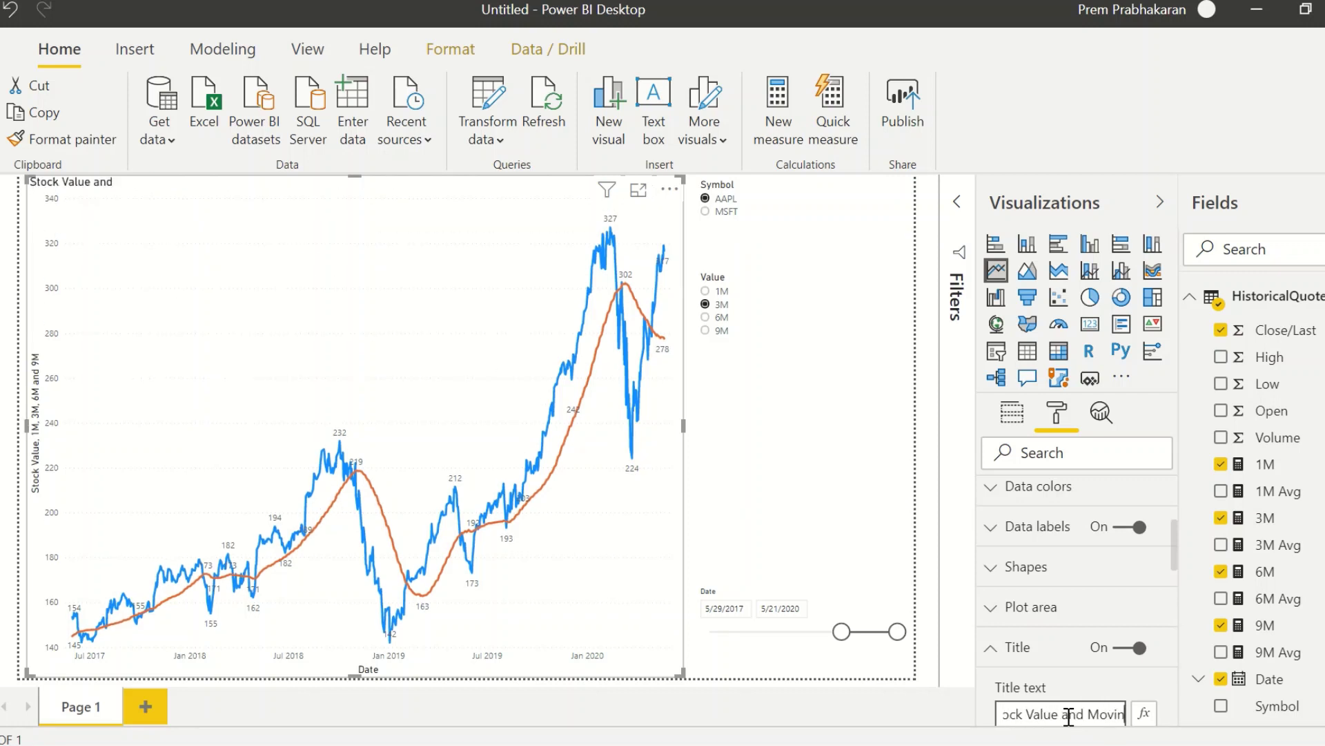
type("g Average")
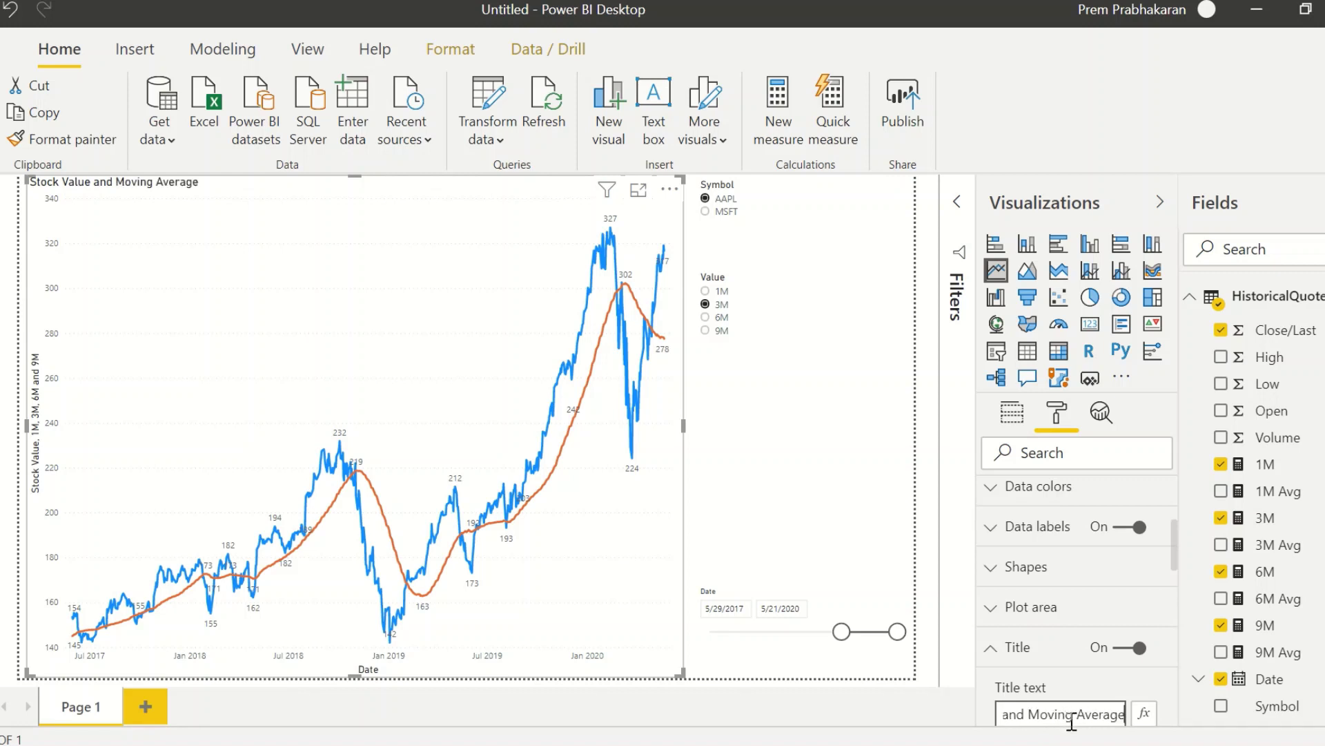
left_click(802, 392)
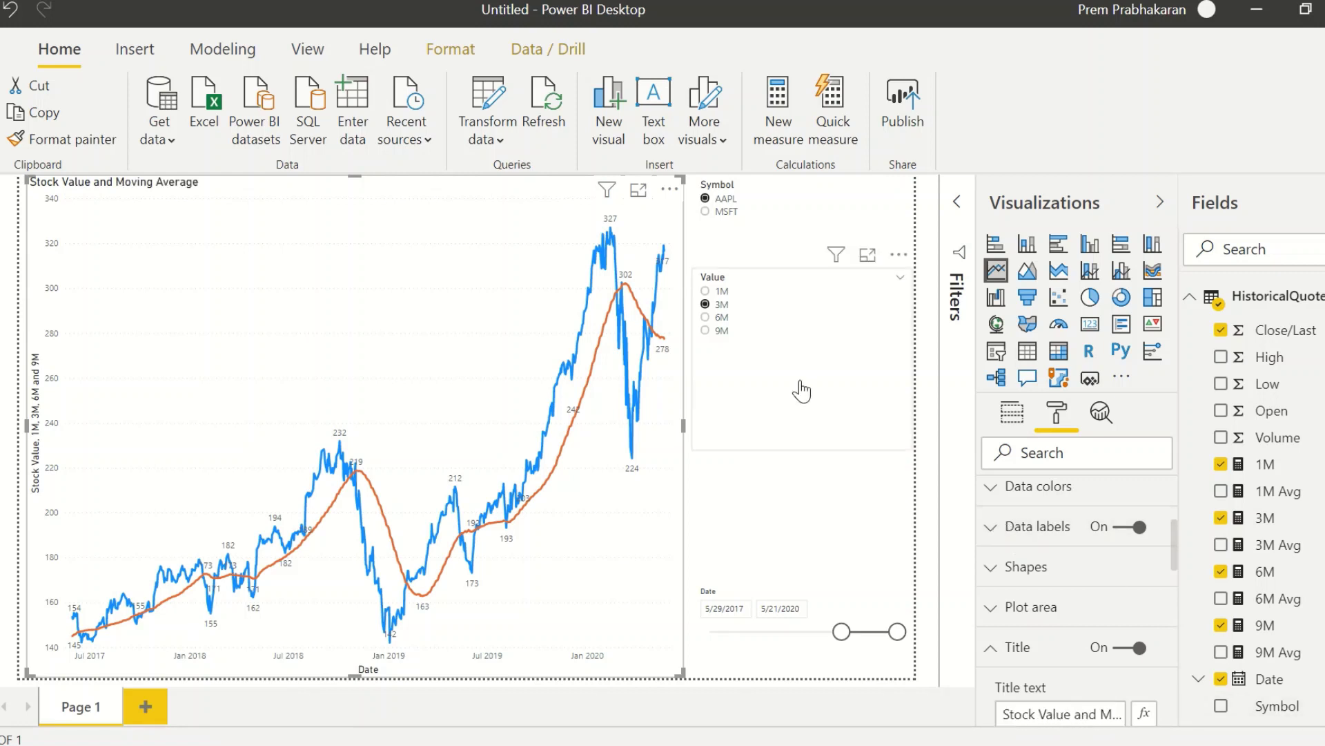
Filter the Symbol slicer to MSFT and change the Value slicer's moving average selection, ending on 9M.
left_click(706, 212)
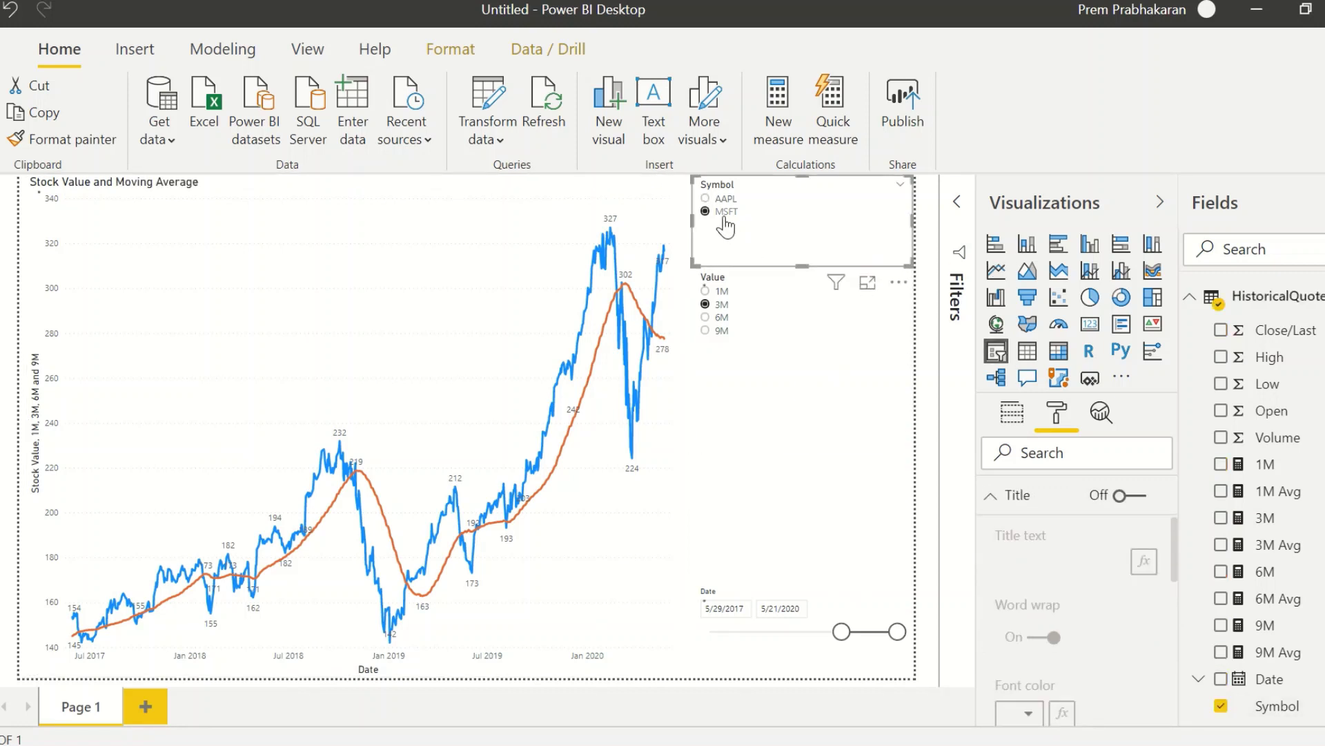
left_click(720, 292)
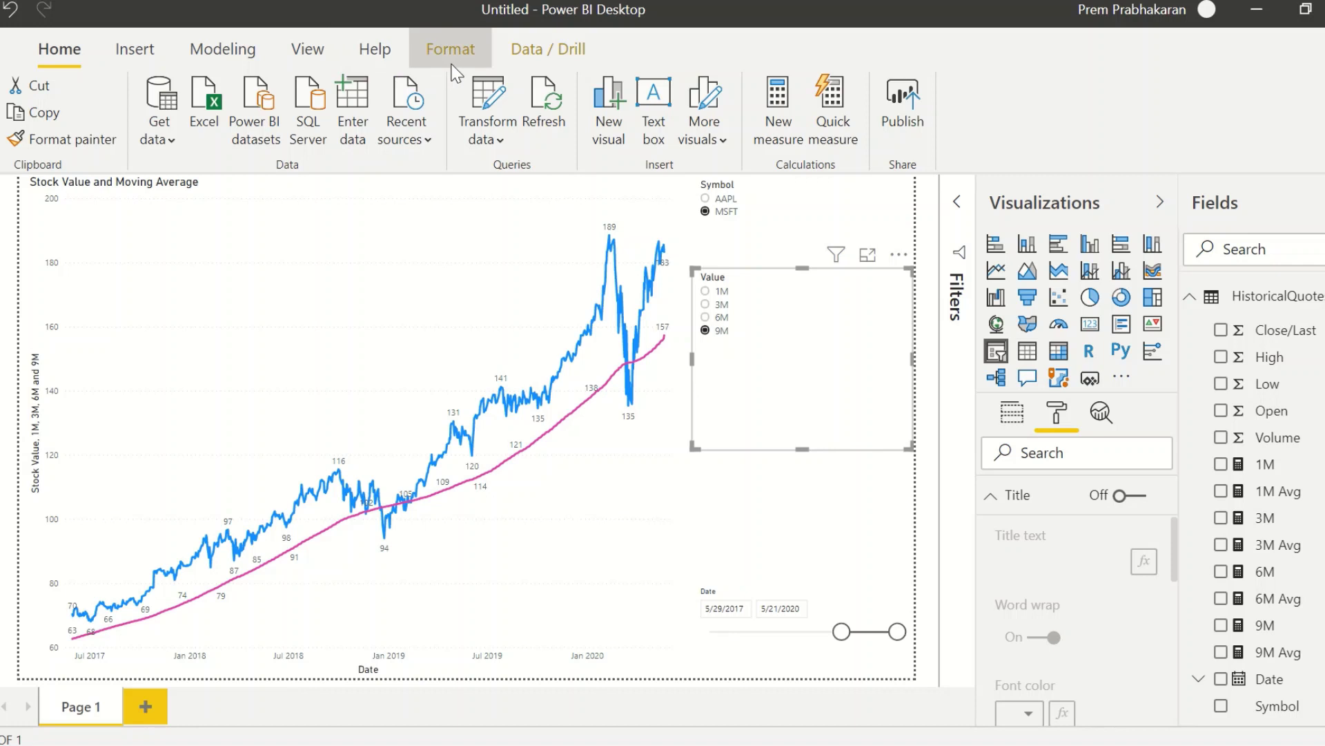
Open the customization settings of the current report theme and examine its theme colors and advanced element colors.
left_click(451, 63)
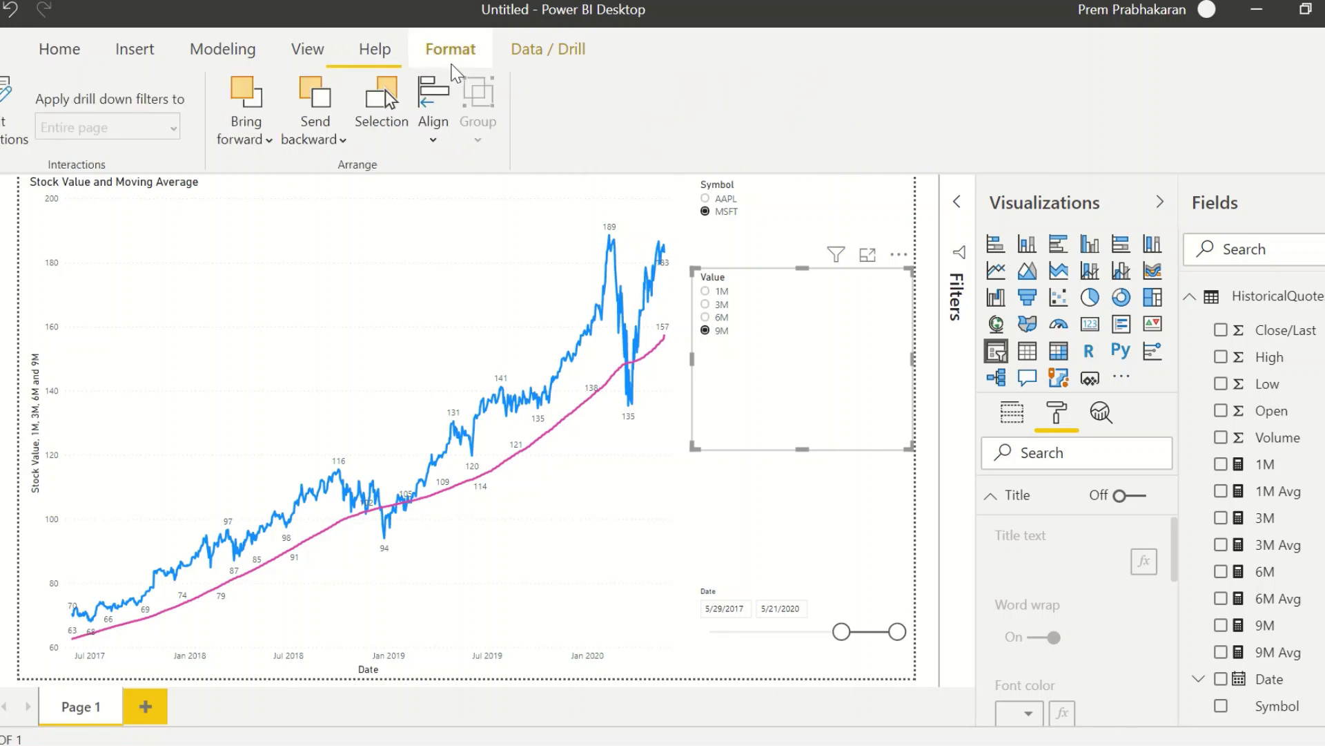
left_click(319, 54)
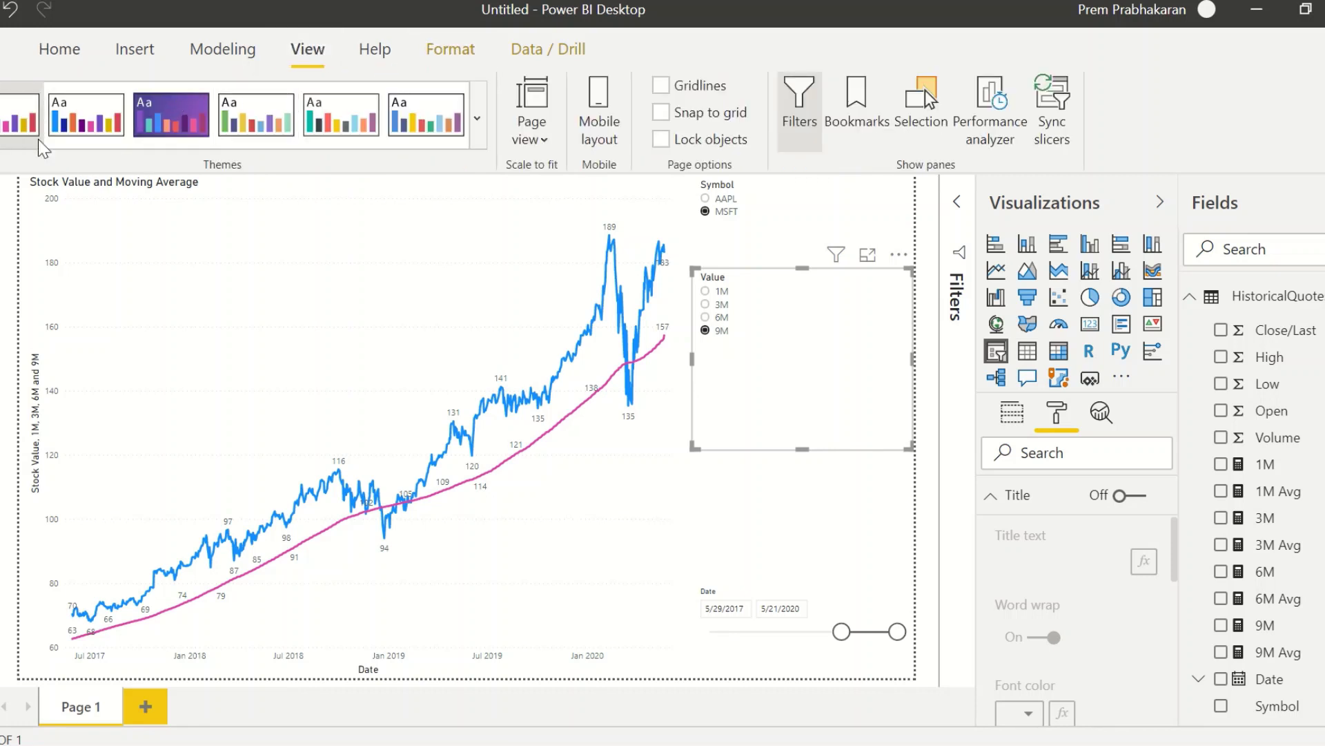
left_click(549, 140)
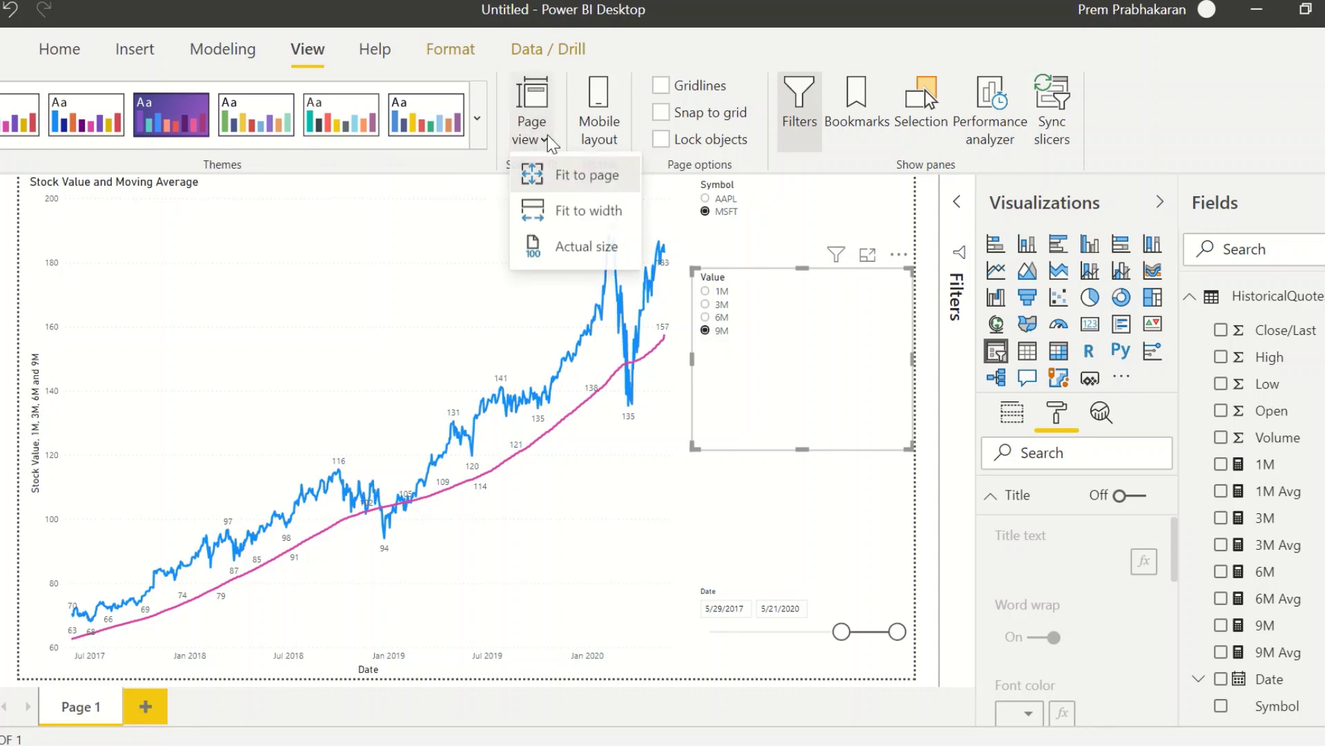
left_click(481, 140)
left_click(478, 131)
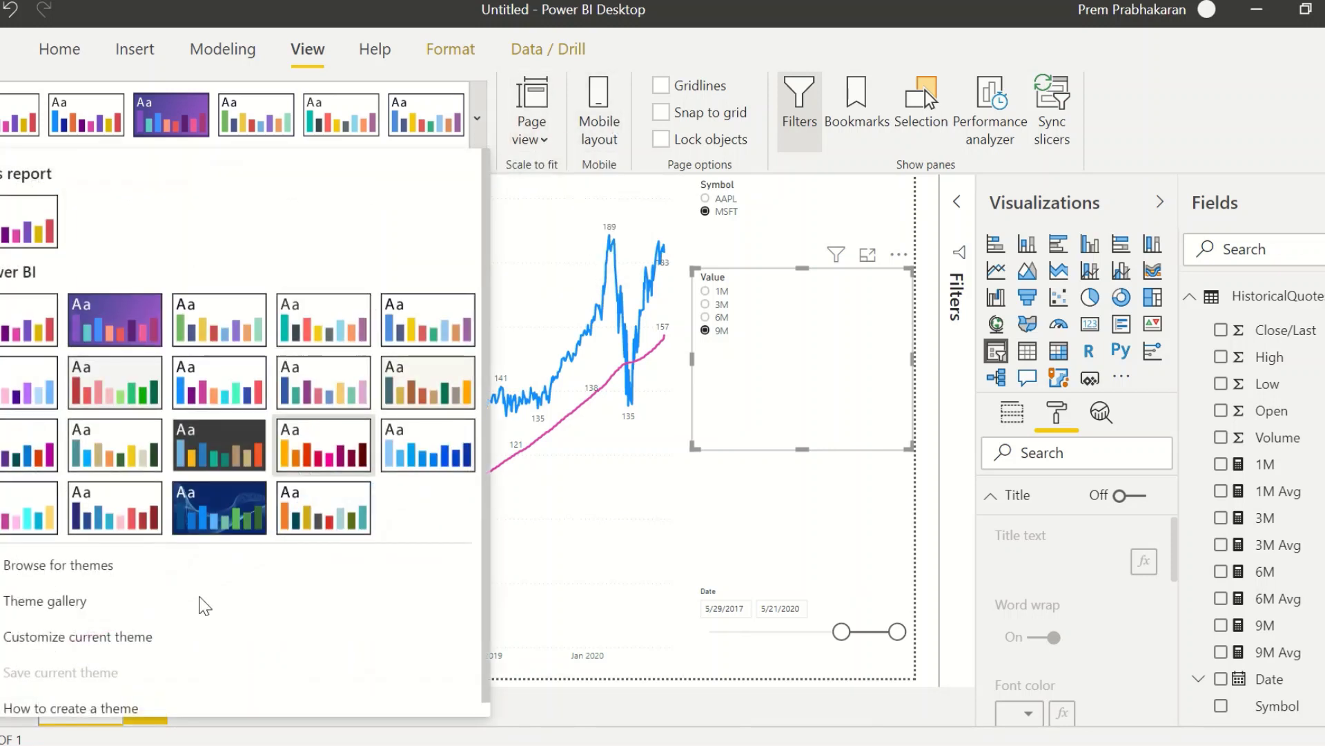
left_click(169, 636)
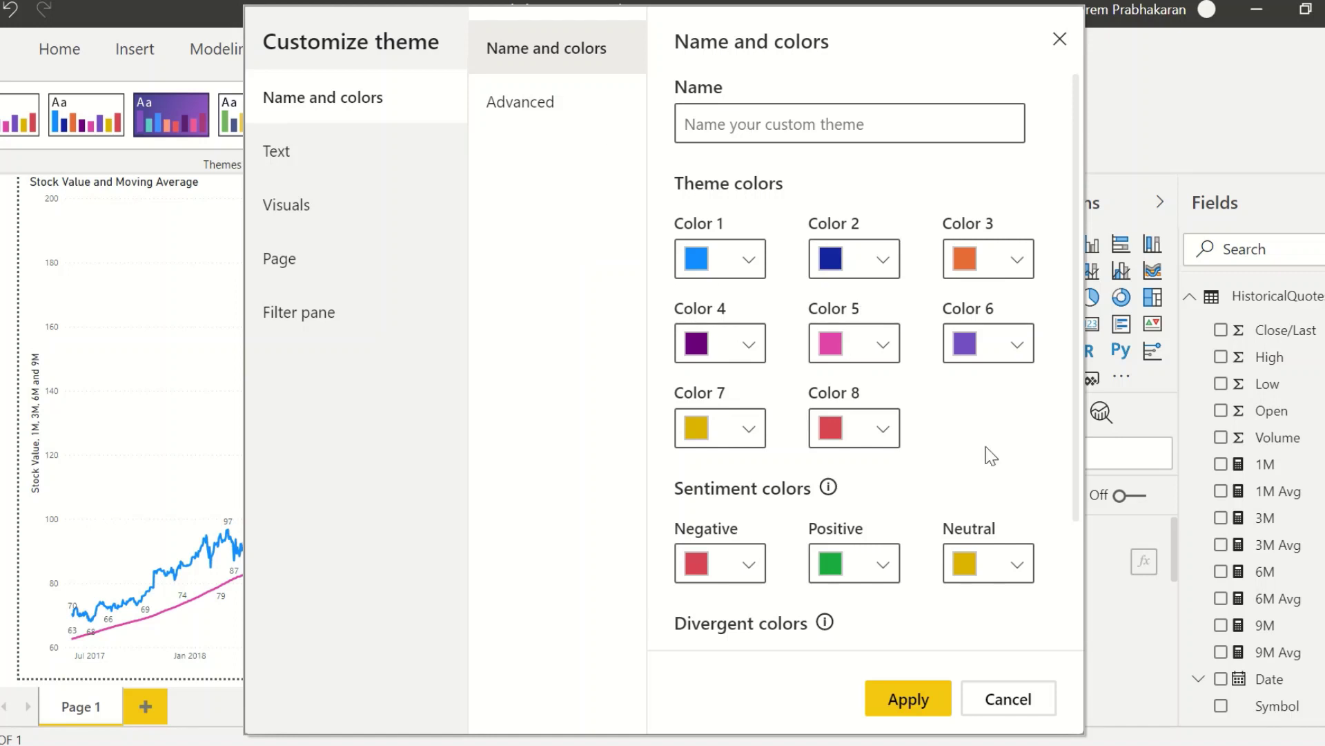
left_click(521, 104)
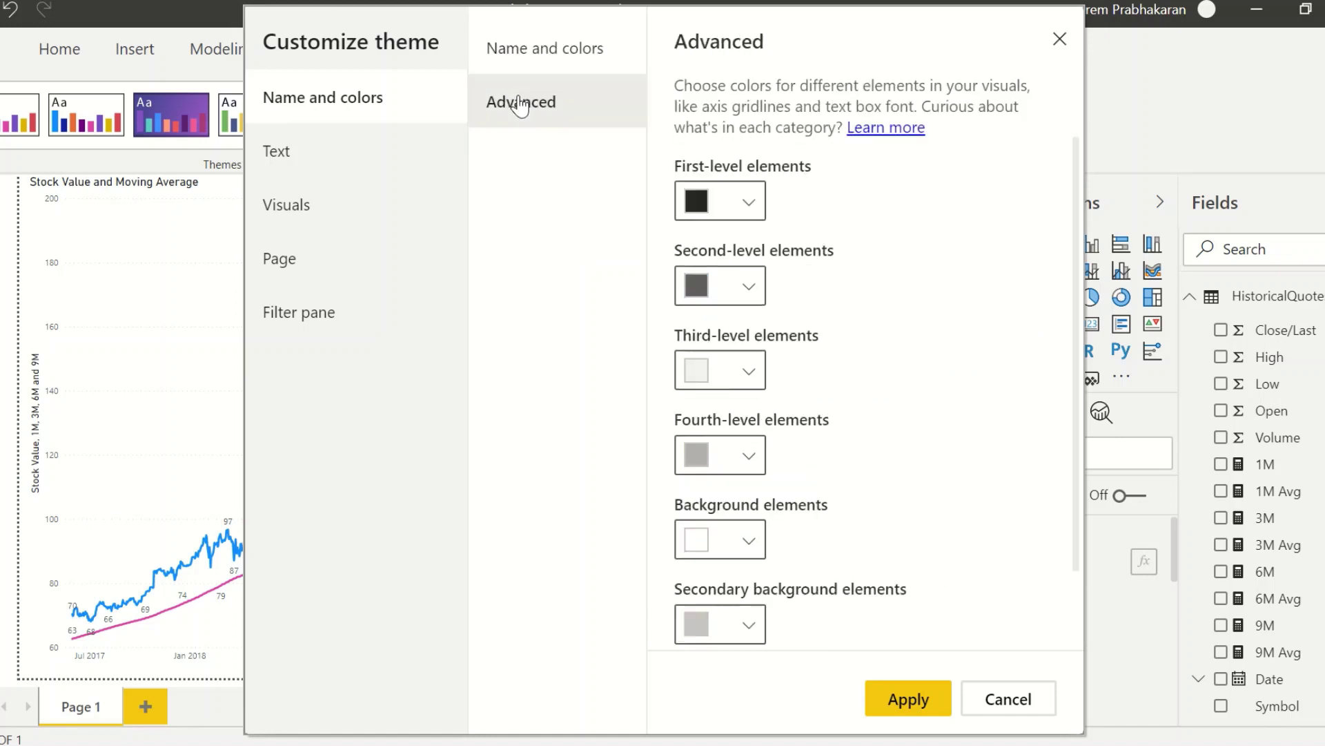
Examine the theme's text, visuals, page and filter pane settings, and close the customization without applying anything.
left_click(310, 158)
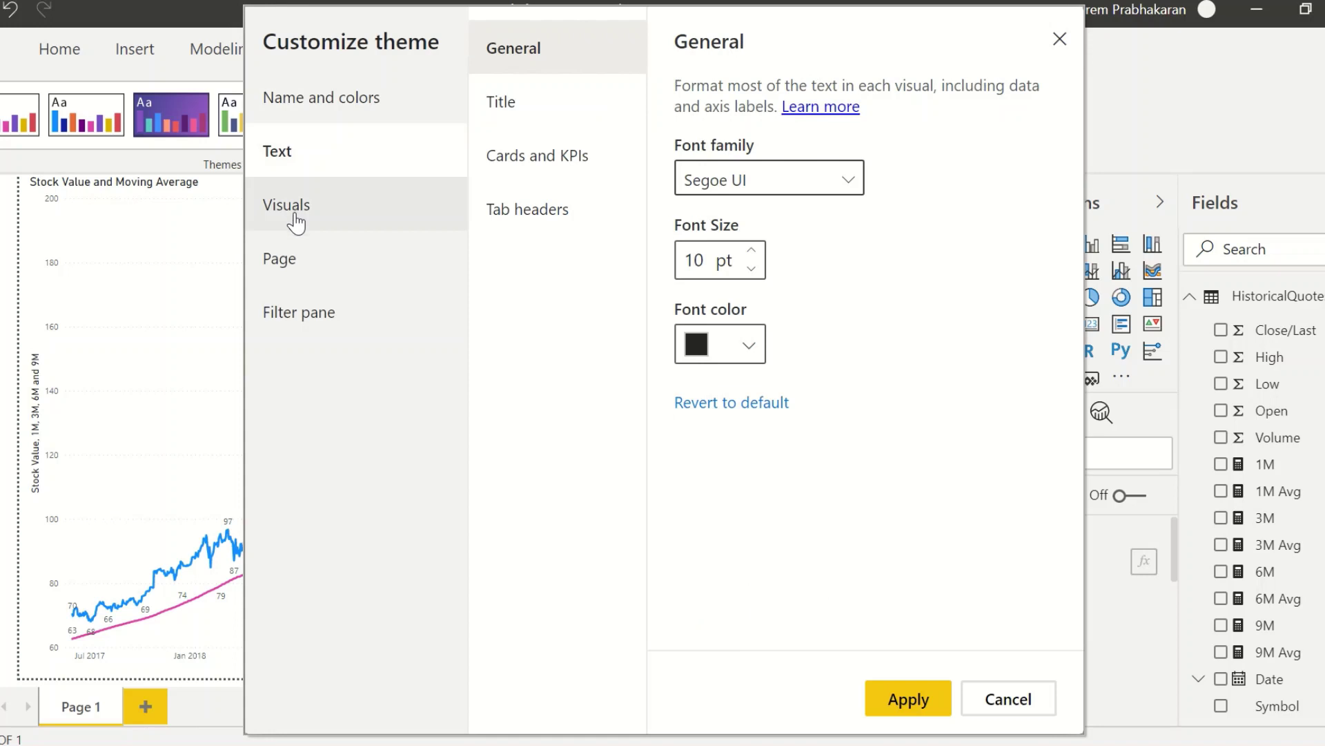
left_click(297, 221)
left_click(517, 111)
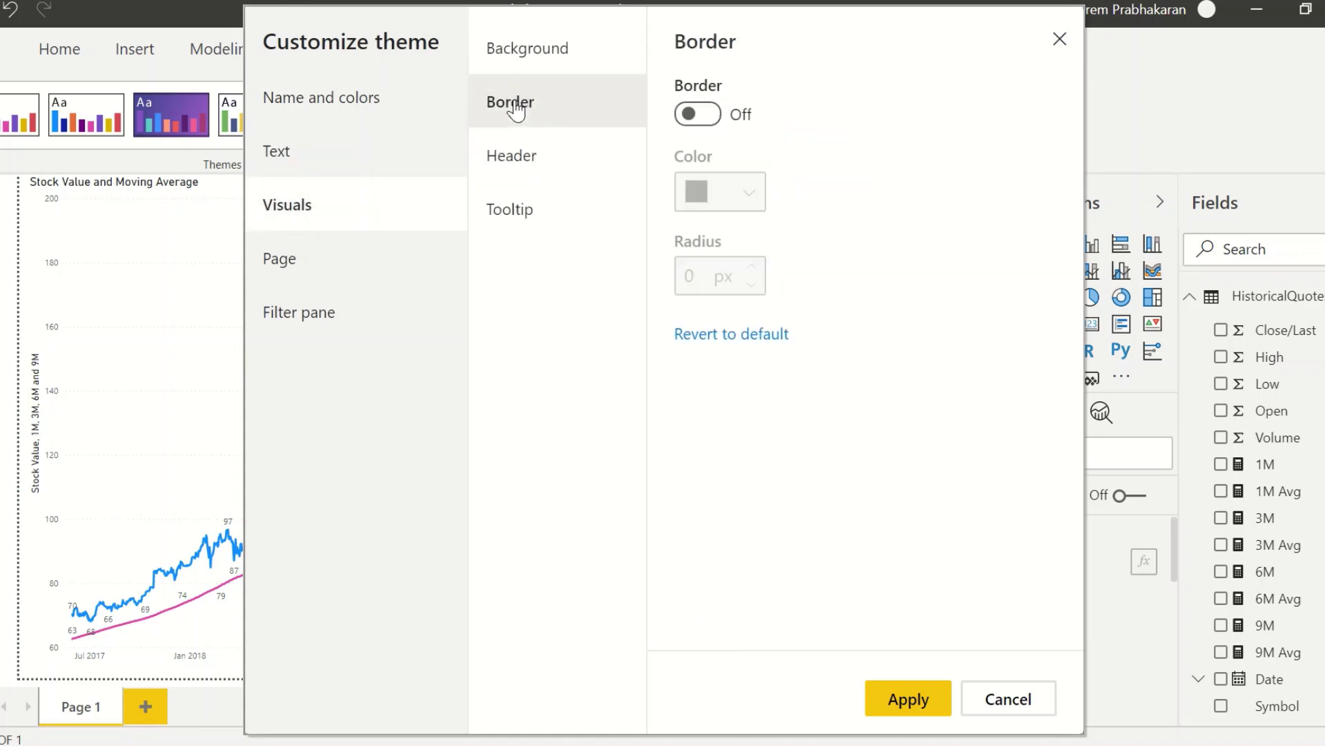
left_click(518, 174)
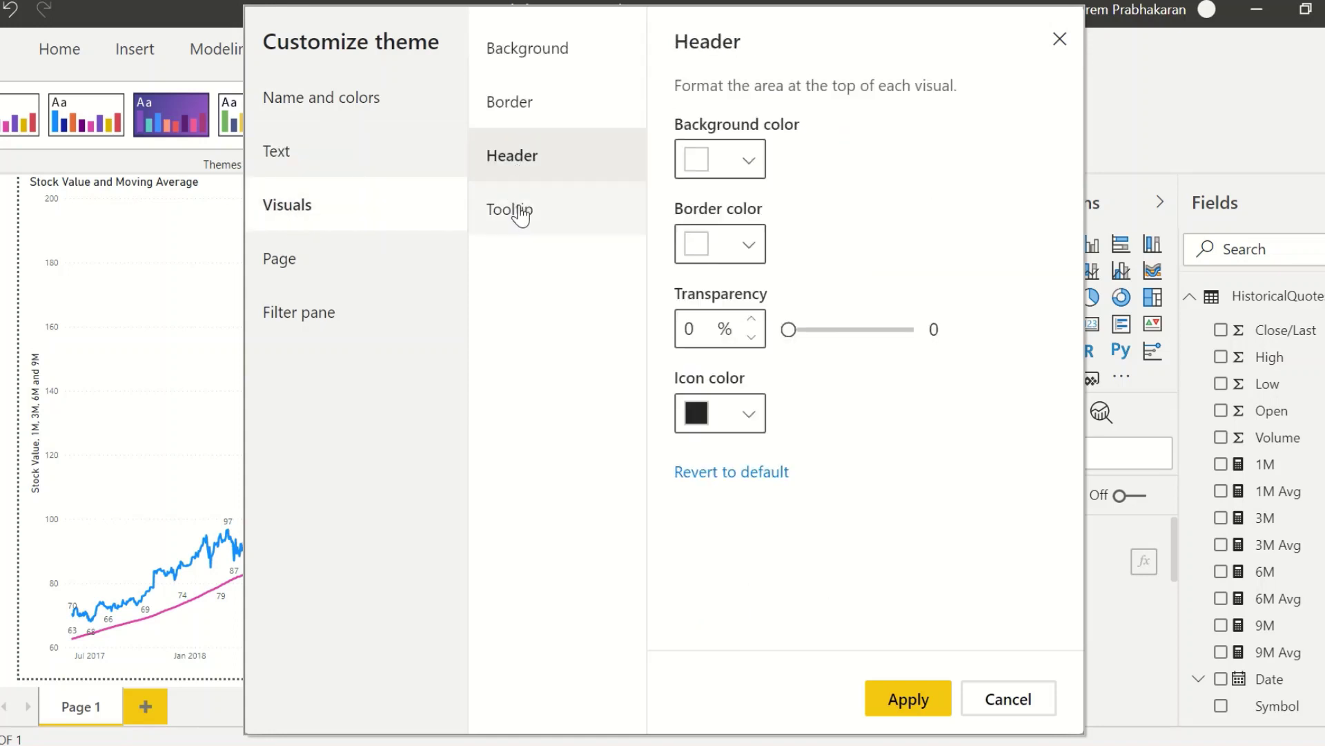
left_click(514, 216)
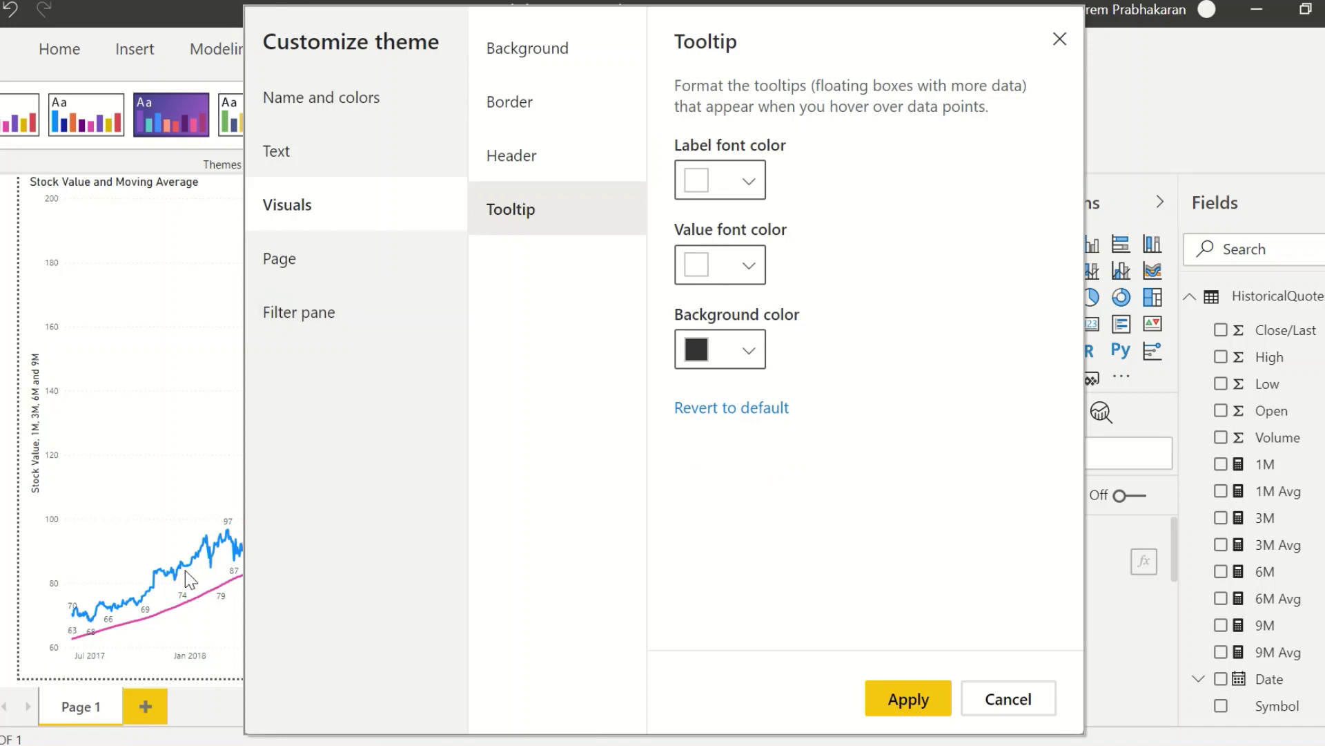
left_click(310, 253)
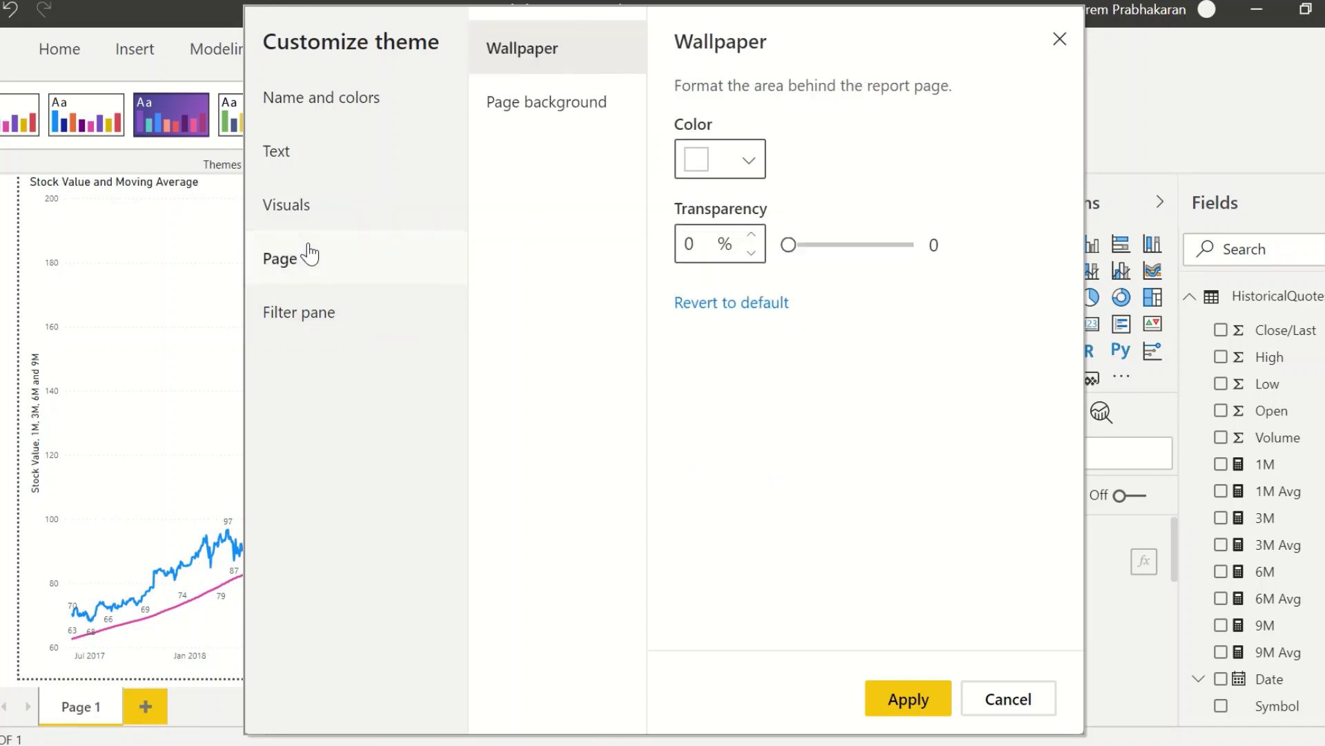
left_click(312, 308)
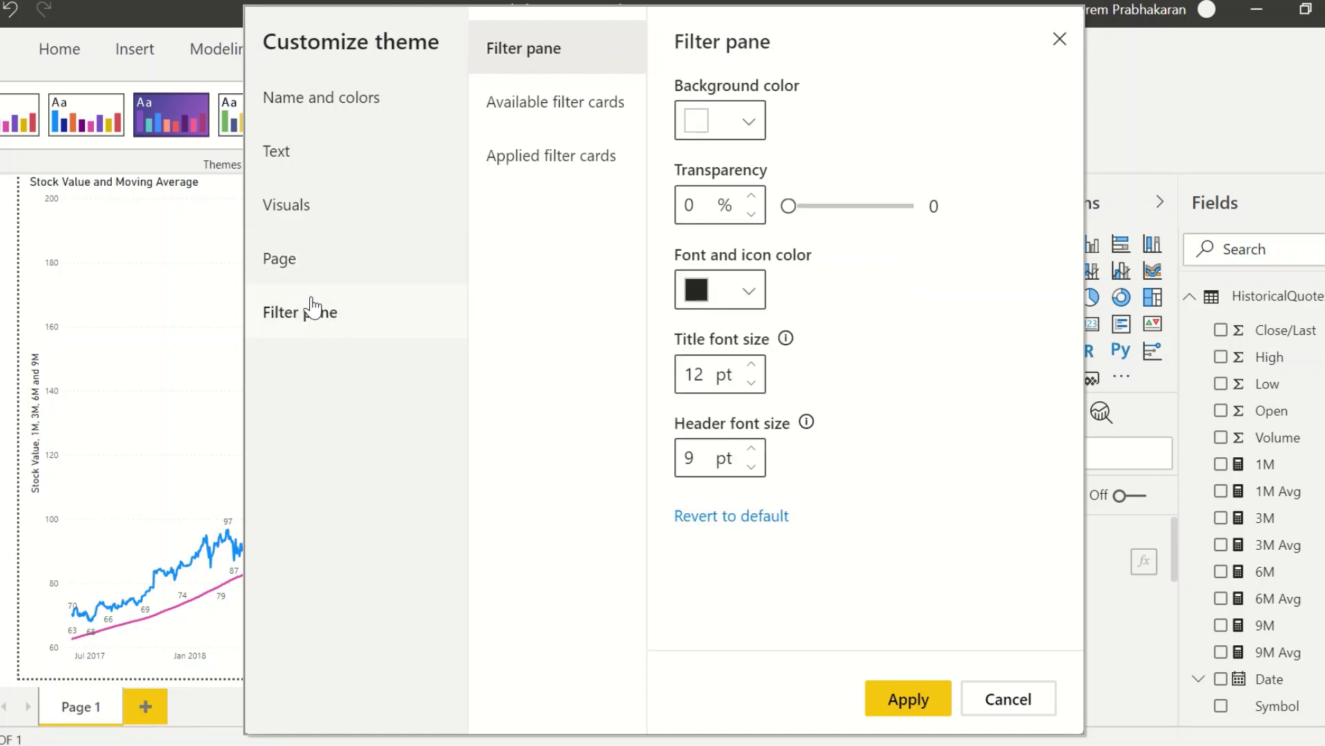
left_click(549, 114)
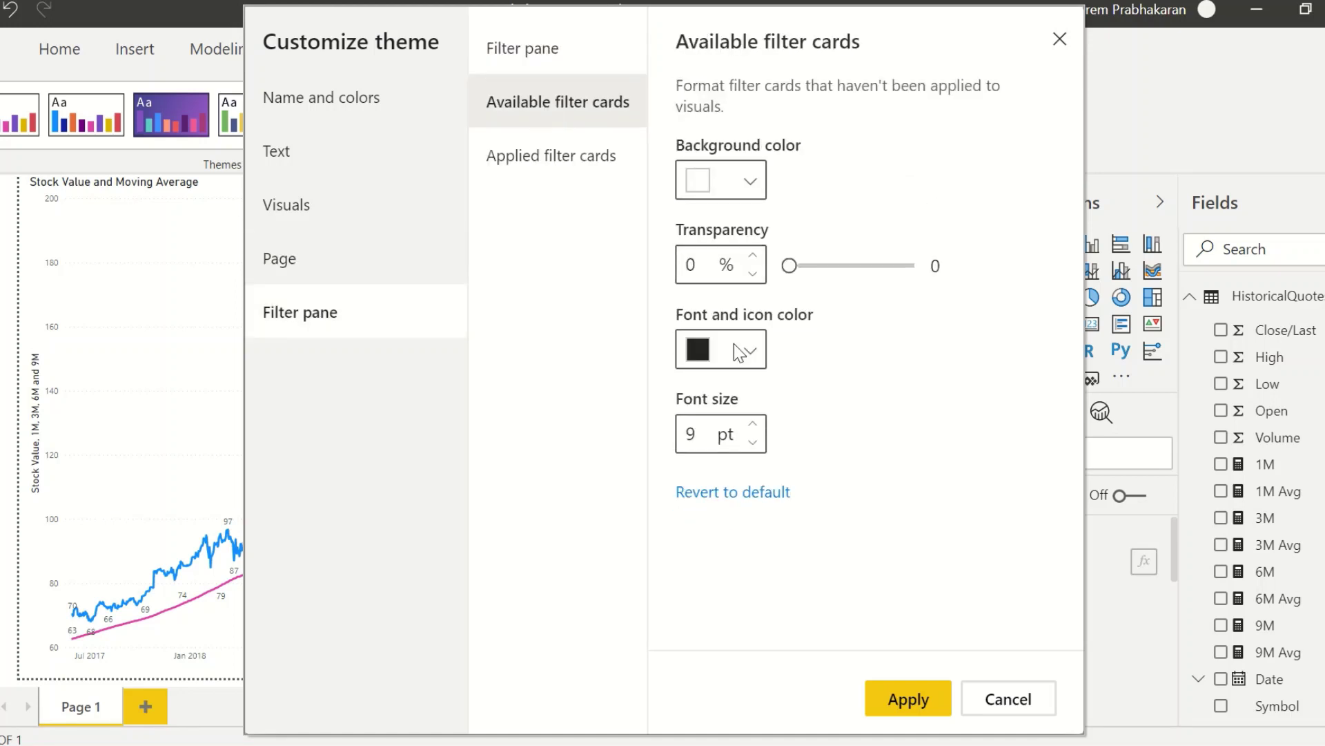
left_click(1020, 705)
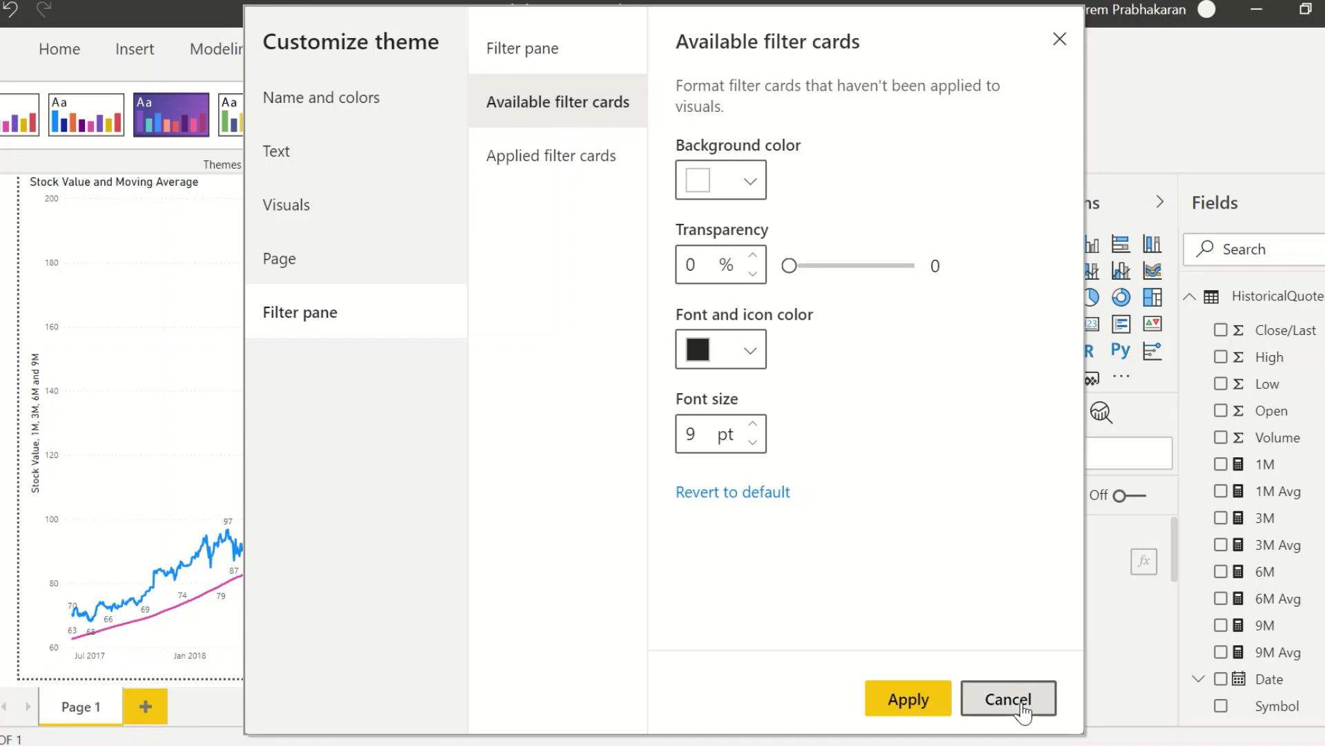
Switch to Yahoo Finance and change the six-month ^DJI chart's type to Candle.
mouse_move(636, 329)
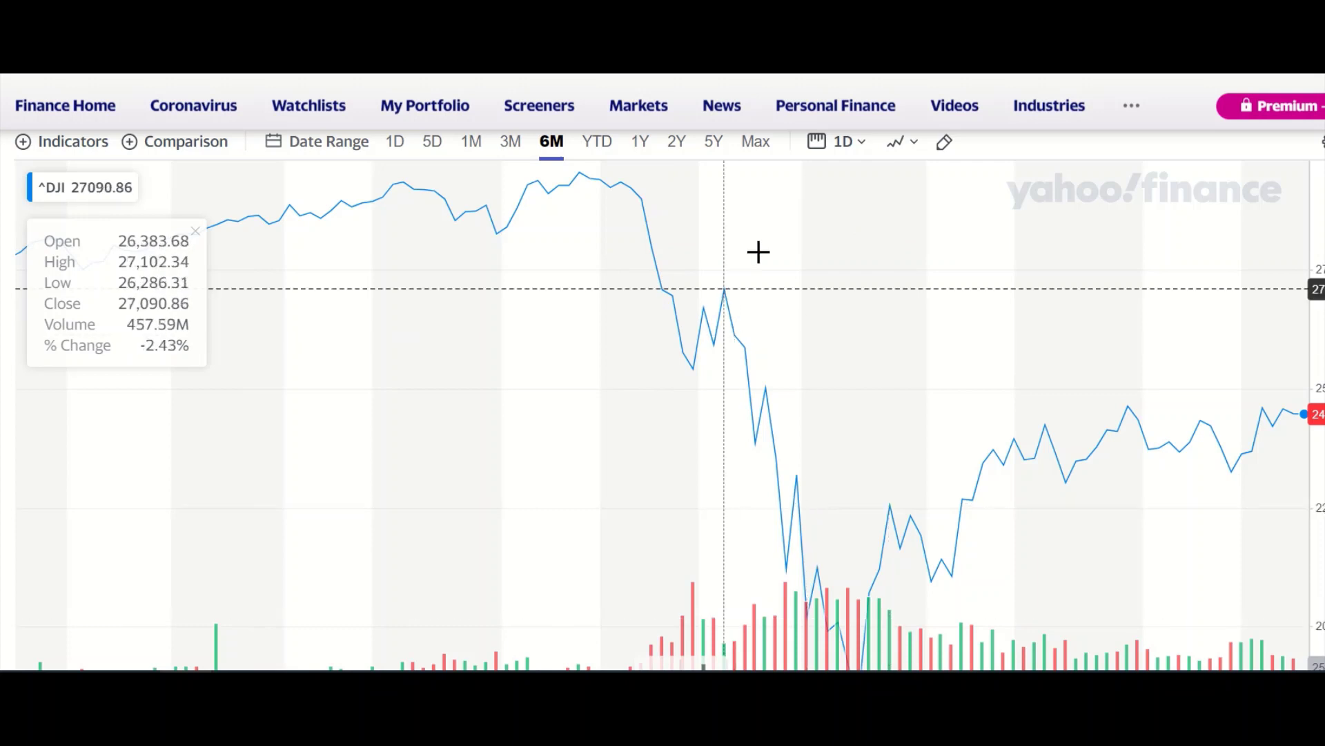
left_click(910, 145)
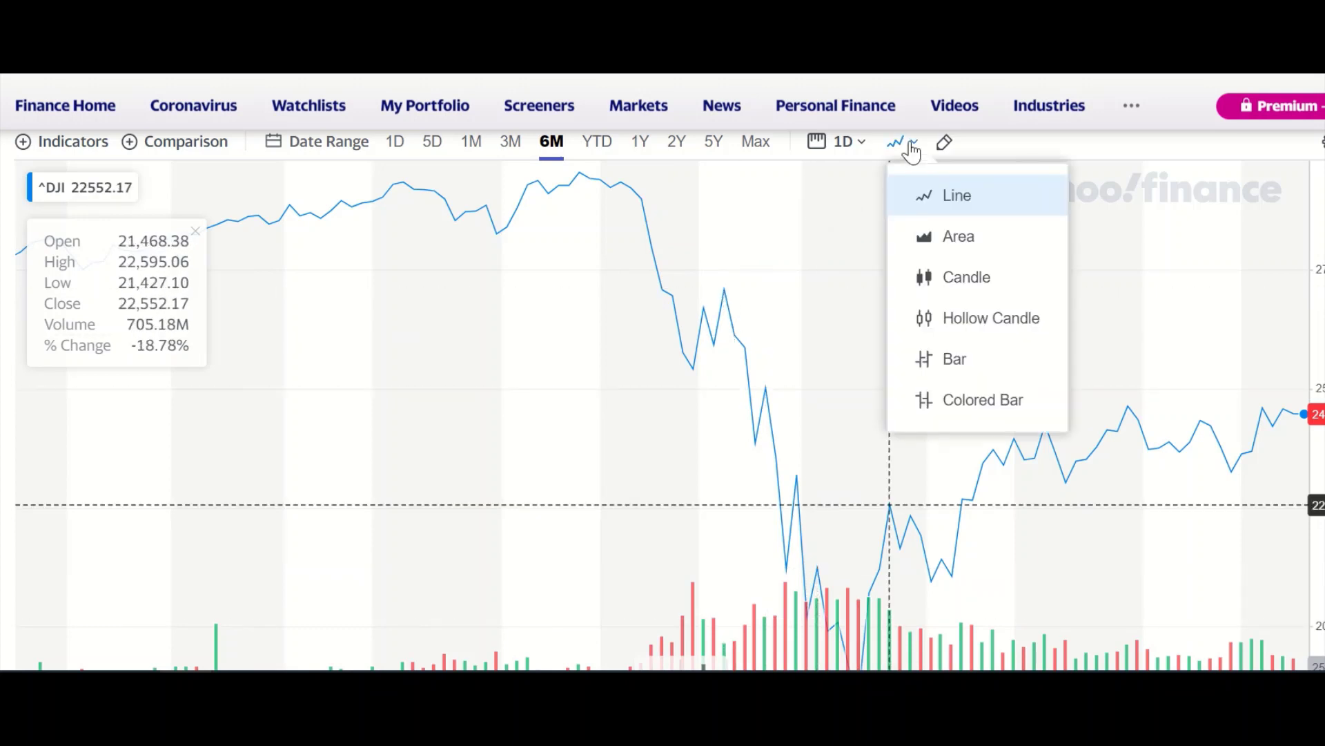
left_click(943, 283)
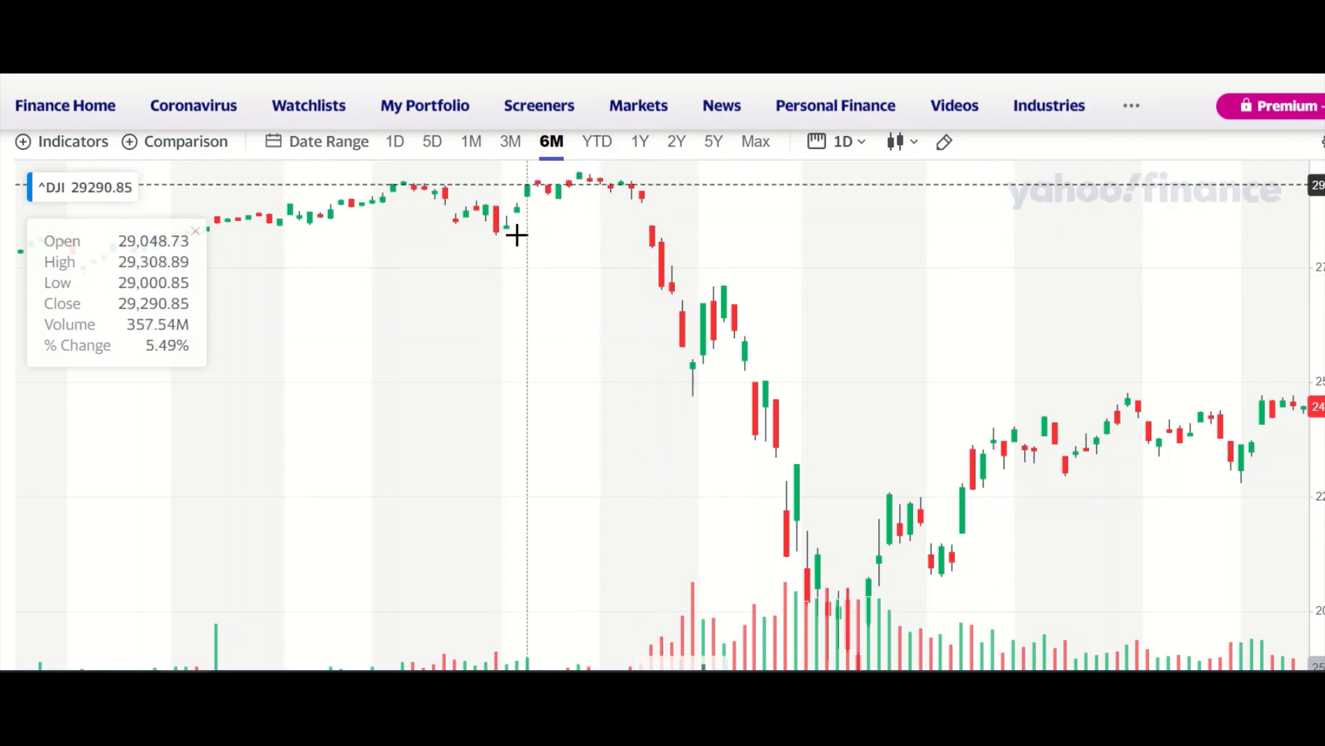
mouse_move(544, 129)
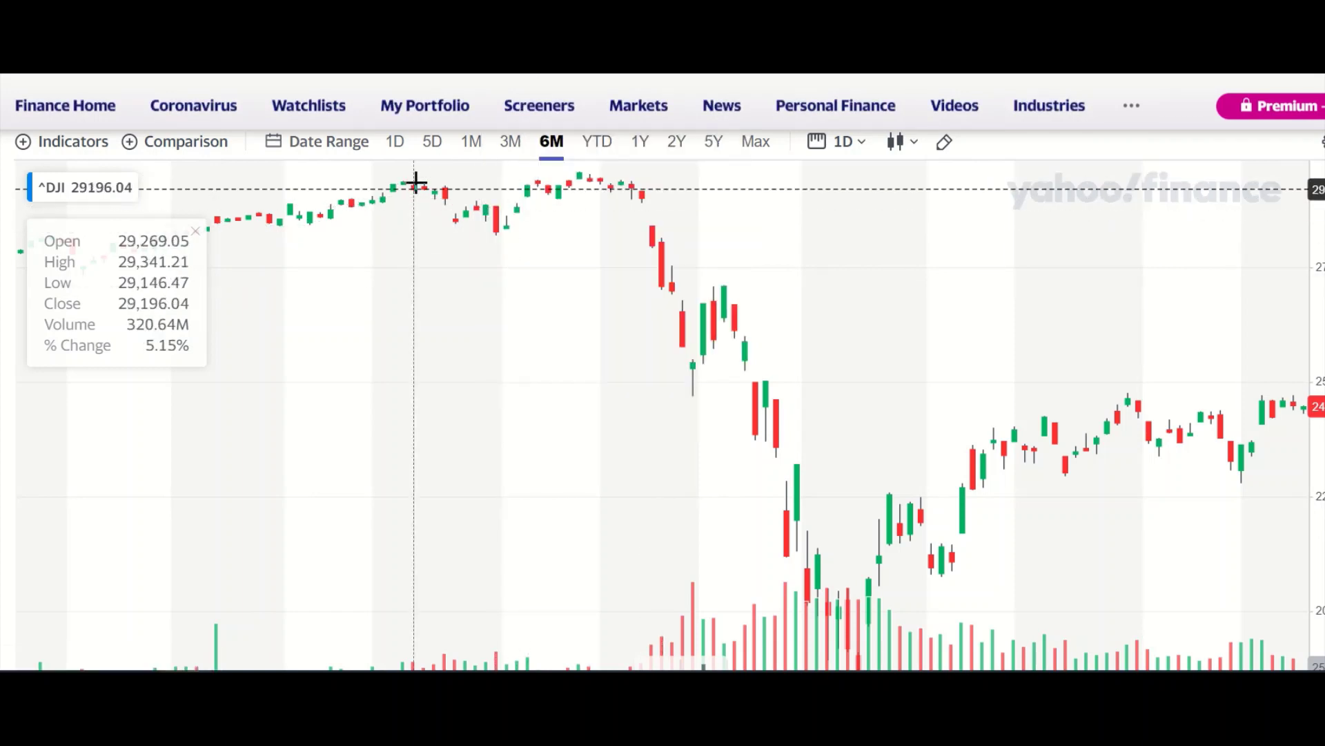